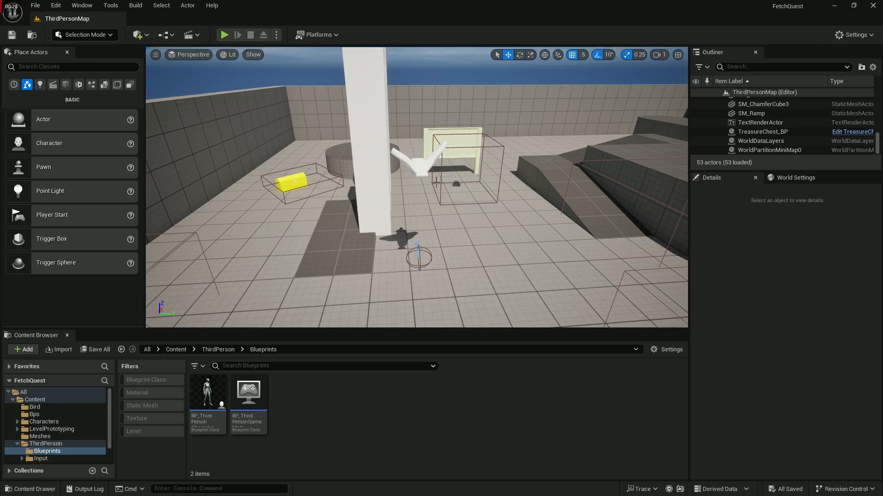
Step: Open the blueprint of the BirdoTreasure bird and place its editor window over the lower part of the level editor
left_click(409, 182)
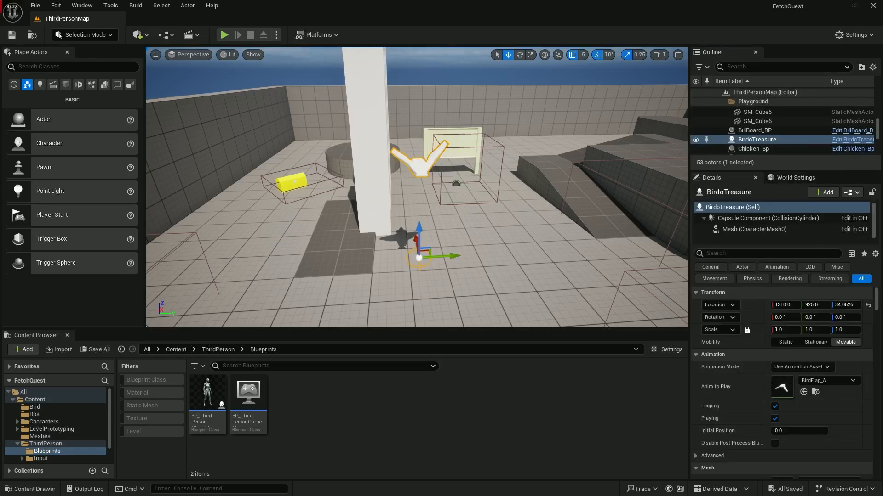
left_click_drag(0, 175, 533, 363)
Step: Duplicate the treasure chest twice across the floor, placing the second copy near the low-walled enclosure at about X 845, Y 560
right_click_drag(520, 276, 497, 285)
left_click(363, 153)
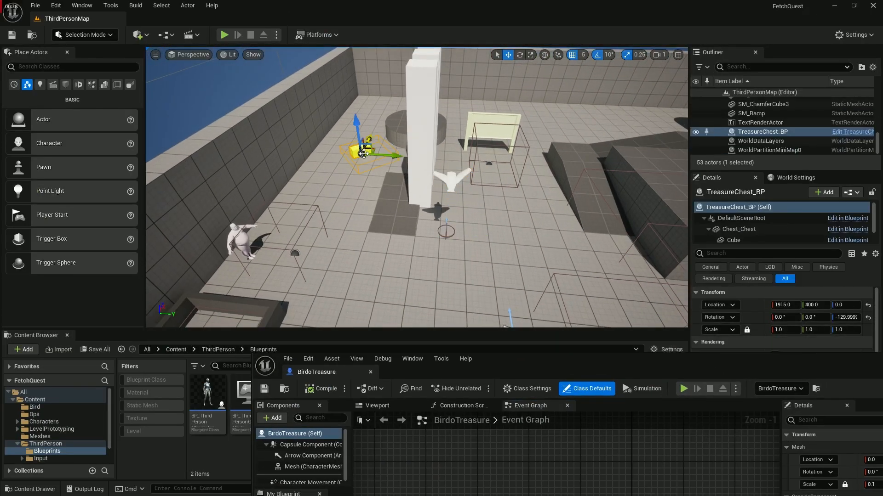
right_click_drag(364, 153, 344, 164)
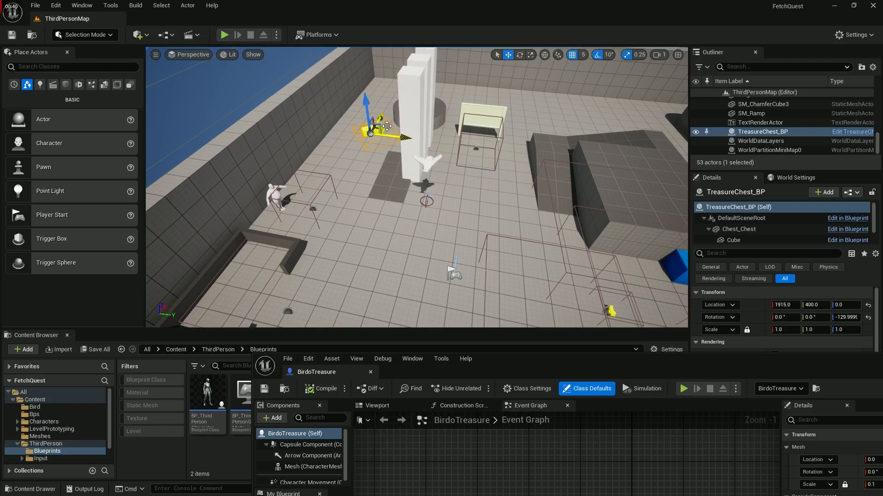
left_click_drag(387, 127, 345, 262, "alt")
scroll(368, 247, "down", 4)
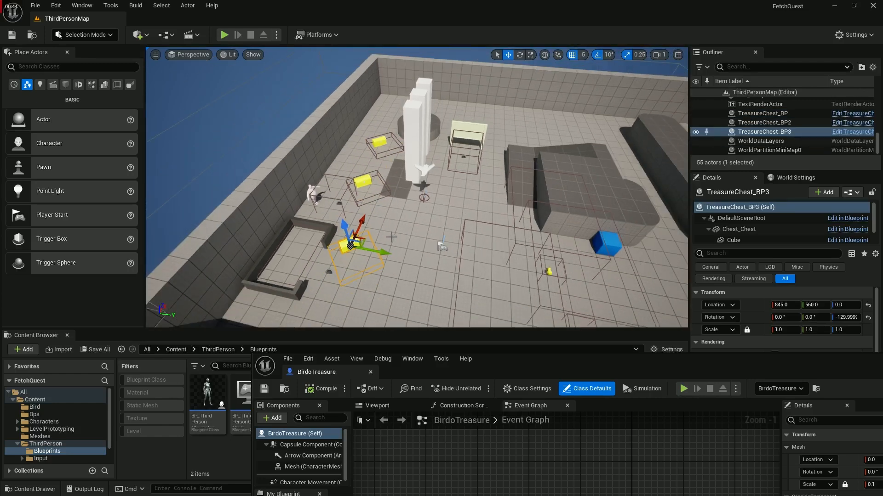
right_click_drag(391, 237, 400, 213)
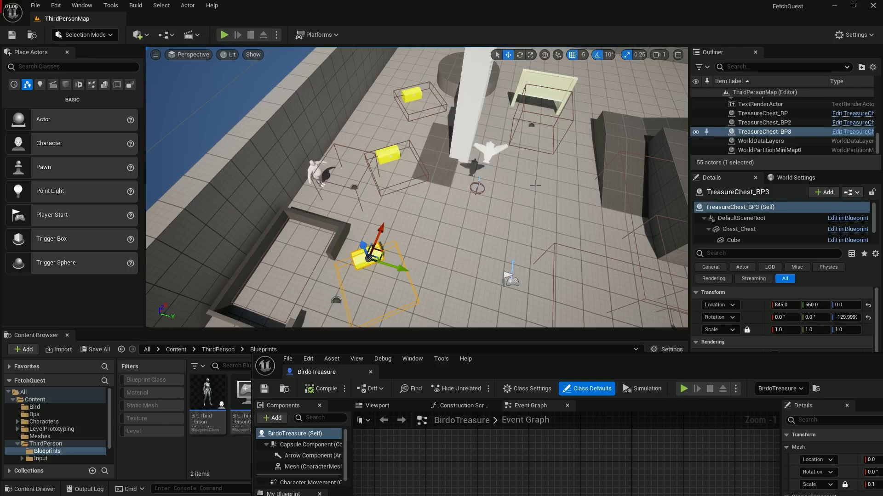
Step: Maximize the BirdoTreasure blueprint editor and disconnect both the execution and Out Actors outputs of Get All Actors Of Class
double_click(504, 368)
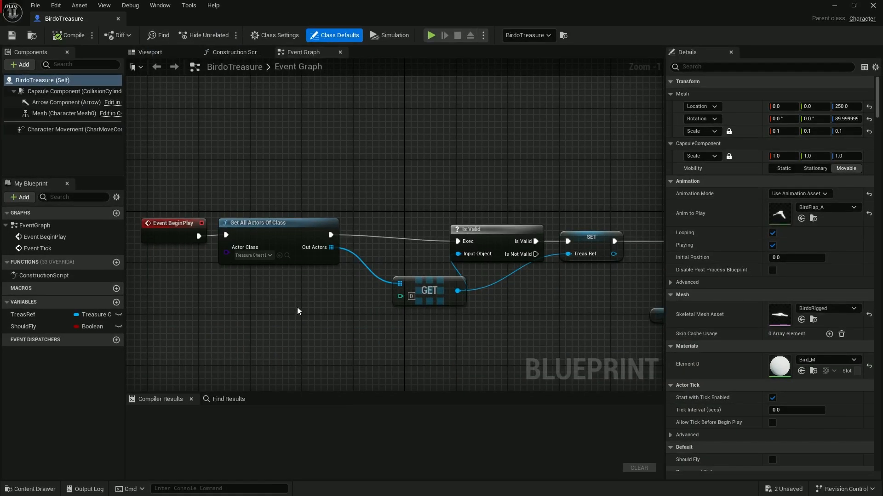
right_click_drag(299, 309, 337, 229)
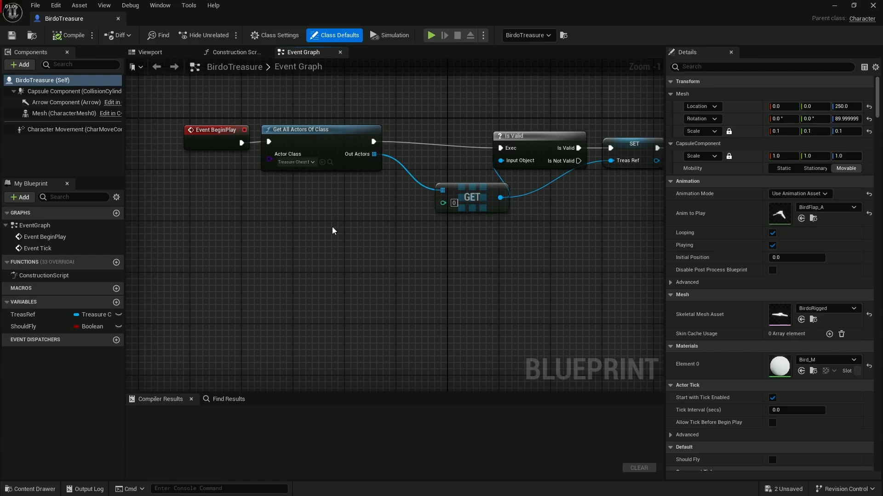
left_click(374, 154, "alt")
left_click(374, 142, "alt")
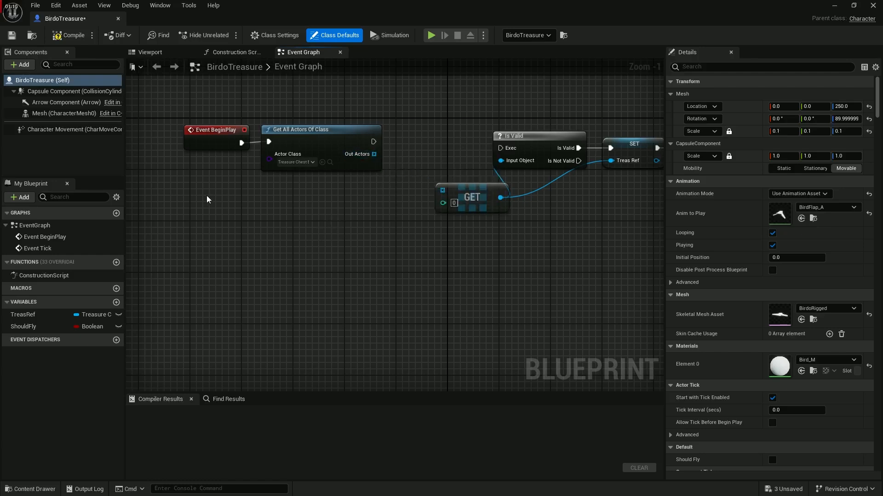
Step: Move Event BeginPlay and Get All Actors Of Class together into the empty graph area below the existing nodes
left_click_drag(206, 196, 254, 319)
right_click_drag(288, 289, 337, 226)
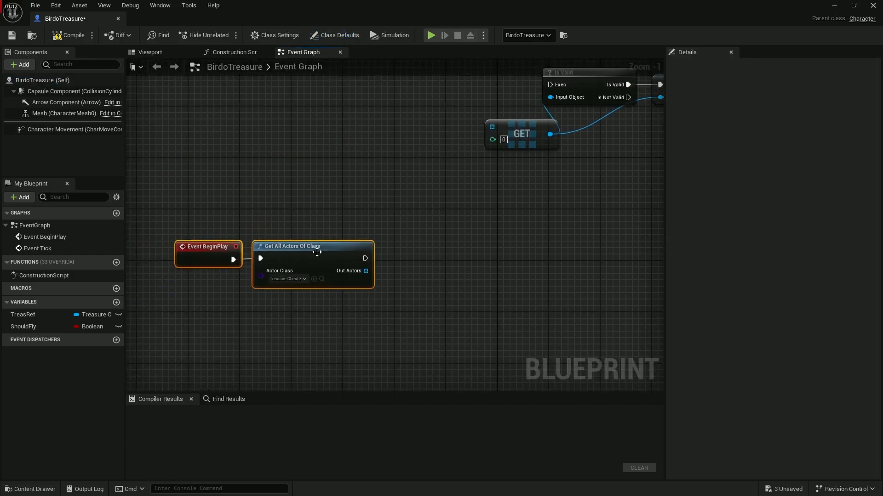
left_click_drag(316, 252, 294, 297)
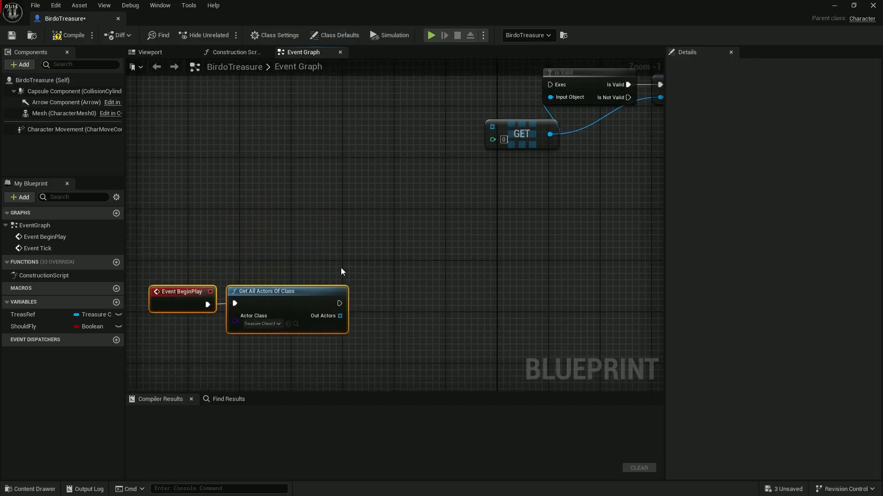
Step: Add an array Length node fed by the Out Actors output of Get All Actors Of Class
right_click_drag(341, 269, 343, 255)
left_click_drag(343, 300, 383, 304)
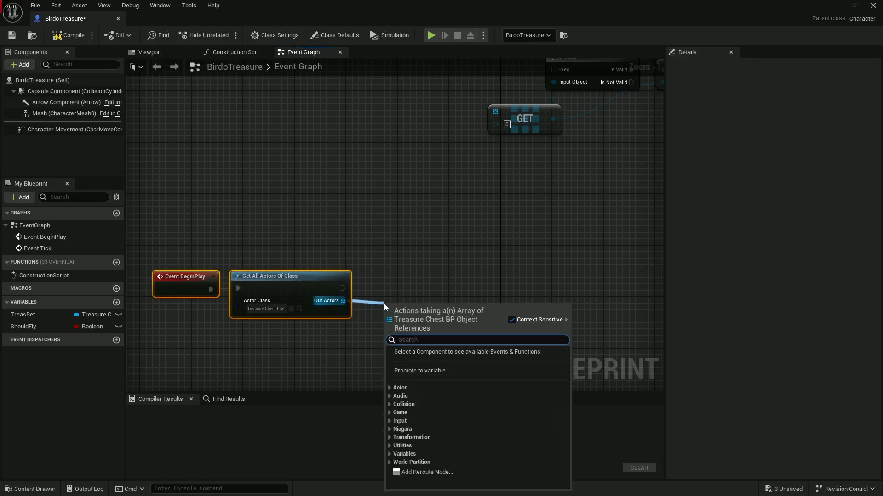
type("leng")
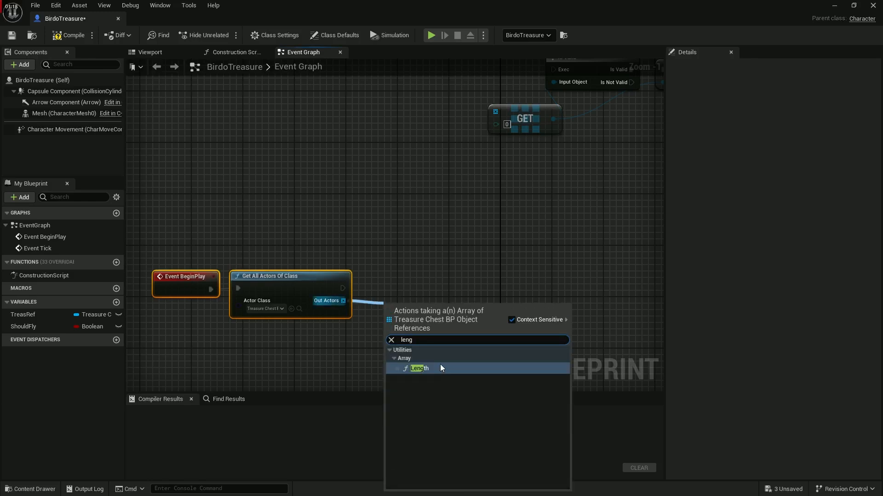
left_click(440, 369)
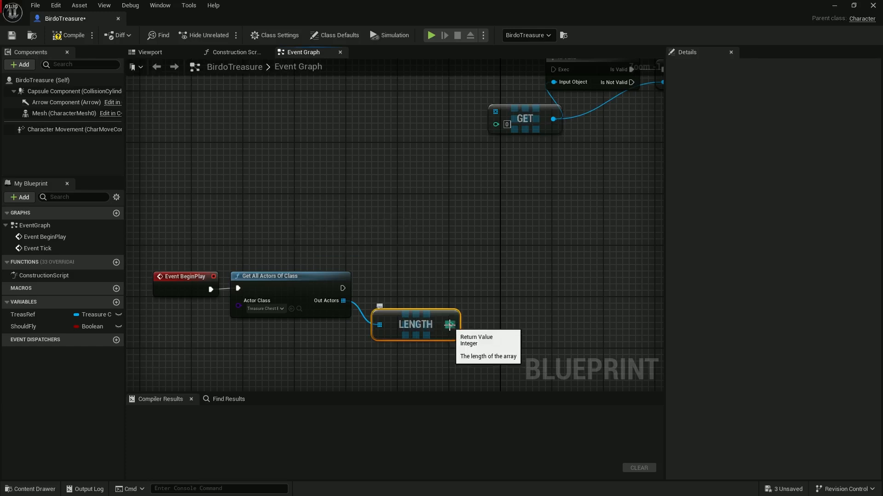
Step: Add a For Loop executed after Get All Actors Of Class, with the array length wired to Last Index and First Index left unconnected
left_click_drag(451, 325, 495, 315)
type("for loo")
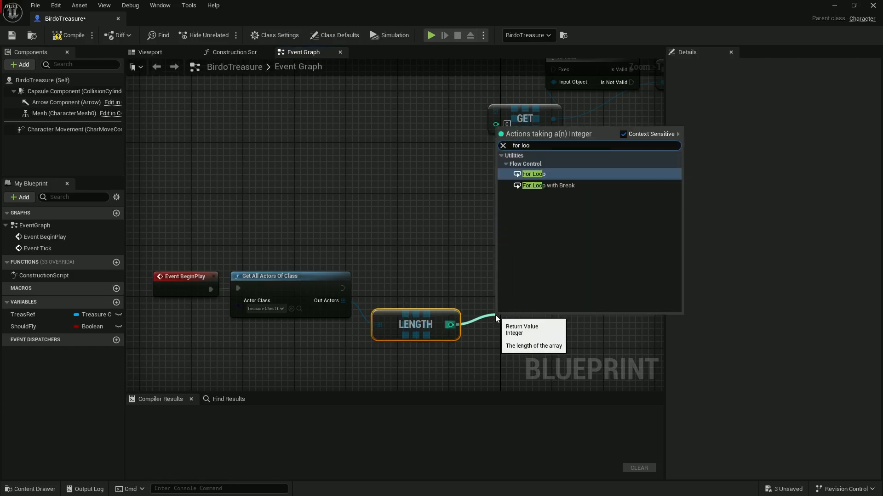
key("Return")
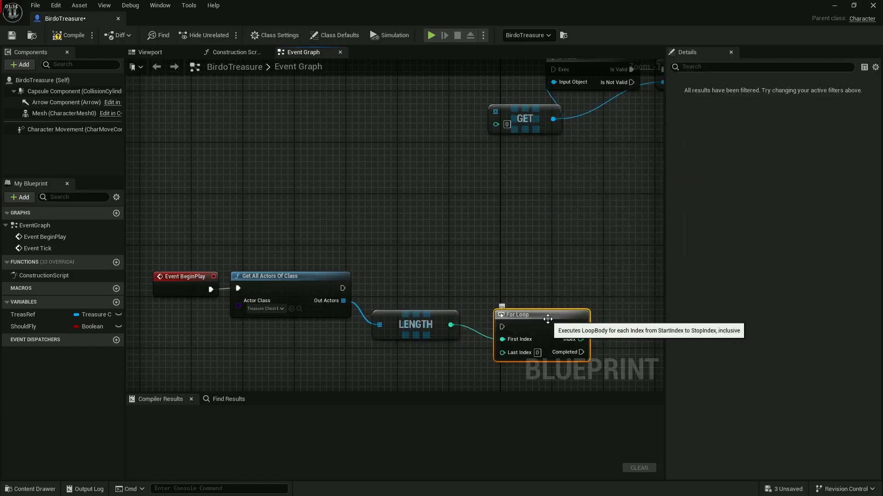
left_click_drag(544, 313, 541, 277)
left_click(512, 302, "alt")
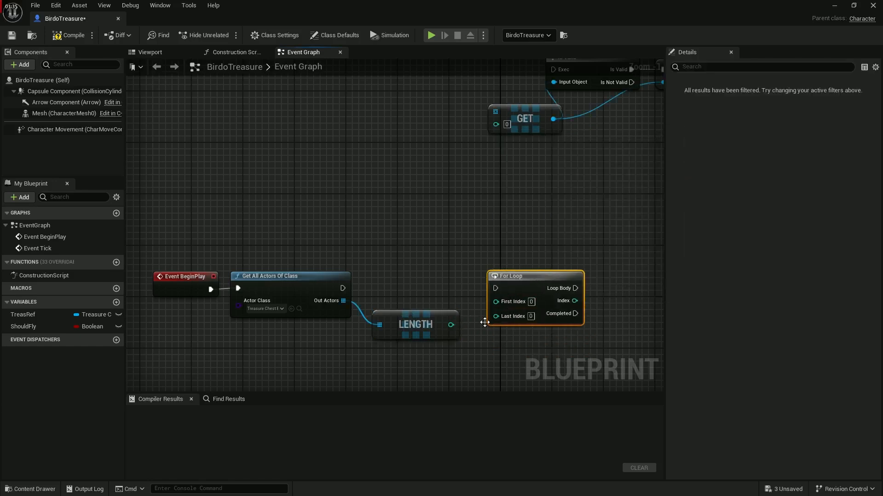
left_click(449, 330)
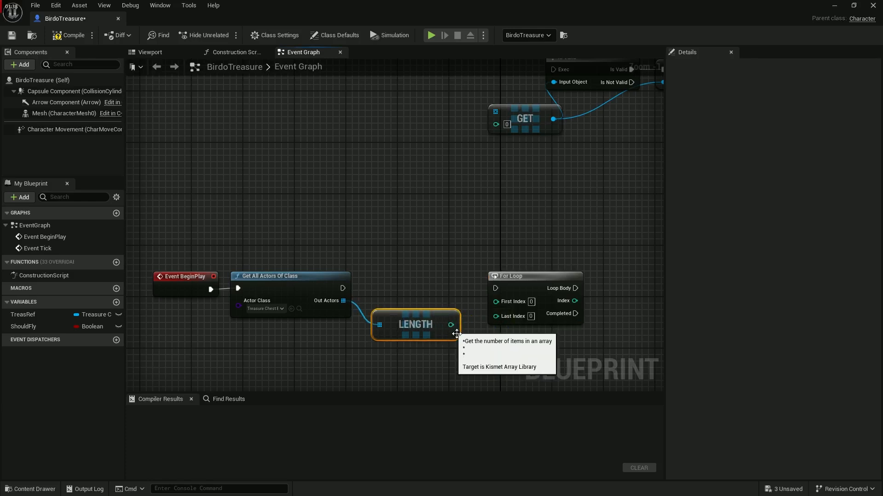
left_click_drag(451, 330, 342, 288)
Step: Add a Get (a copy) node on the Out Actors array, using the For Loop's Index as its element index
right_click_drag(484, 356, 427, 321)
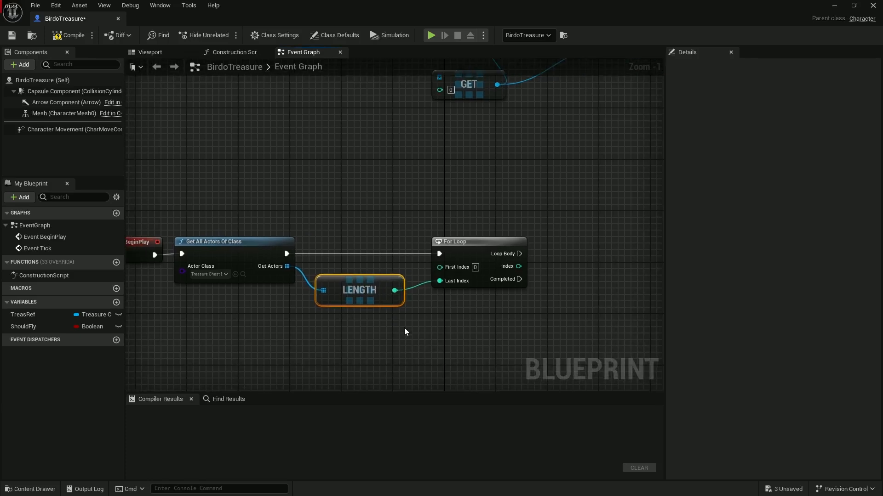
right_click_drag(377, 293, 321, 293)
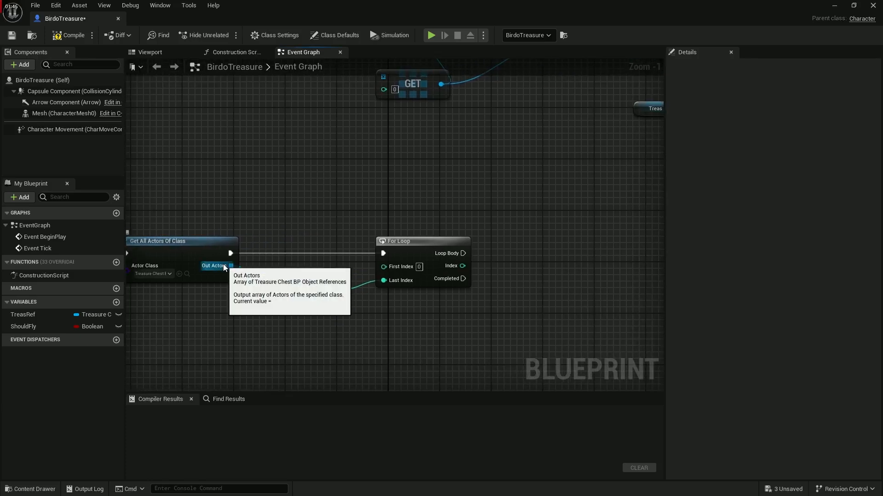
left_click_drag(224, 267, 552, 271)
type("get")
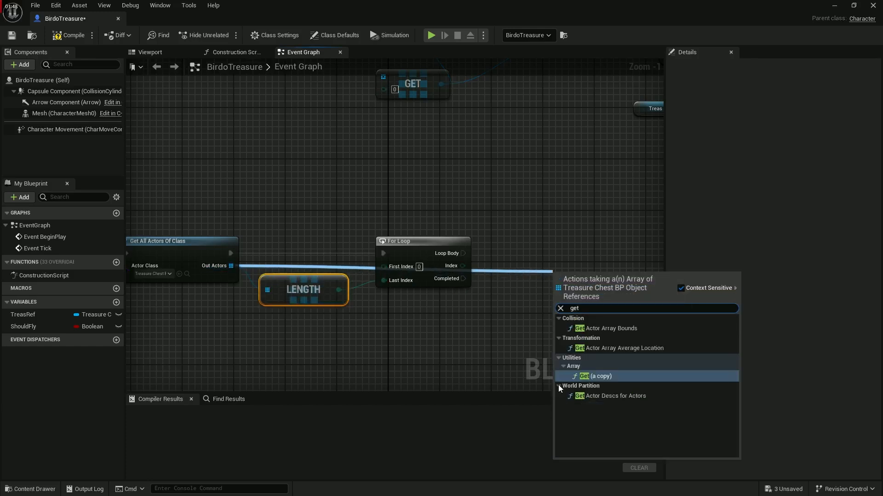
left_click(591, 376)
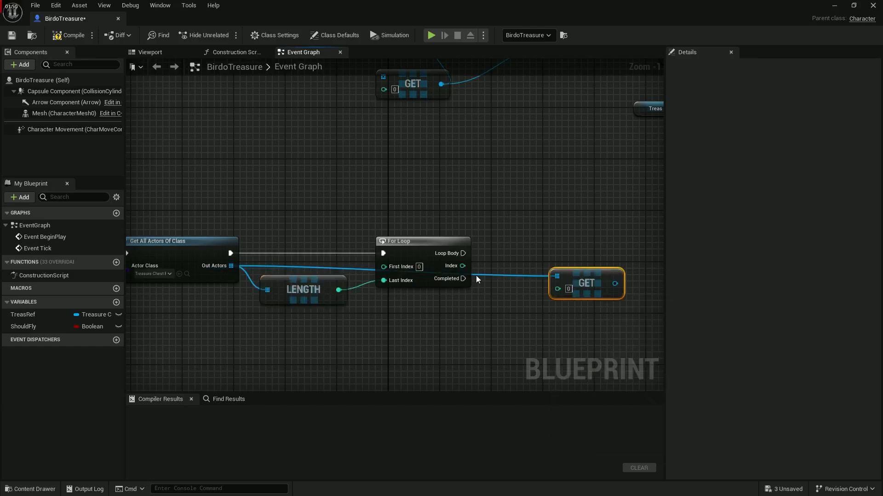
left_click_drag(462, 266, 527, 293)
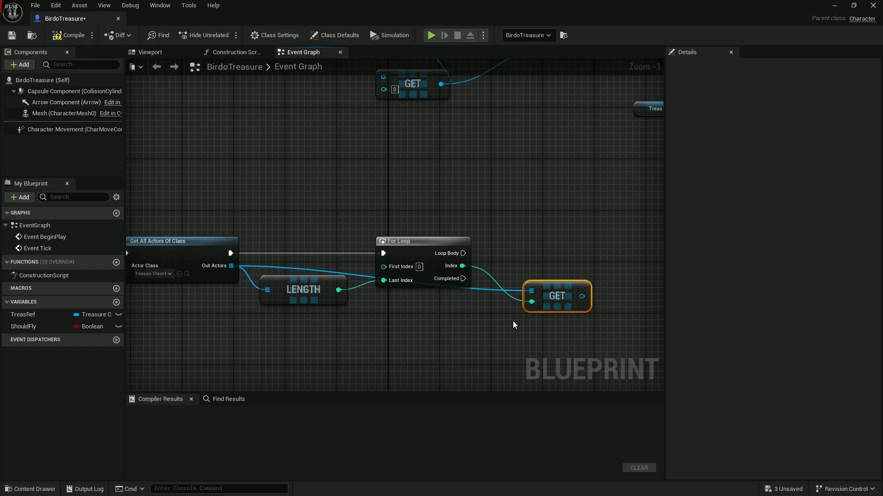
Step: Add a Get Distance To node with the chest from the new Get node wired to Other Actor
right_click_drag(508, 348, 437, 346)
left_click_drag(513, 296, 550, 287)
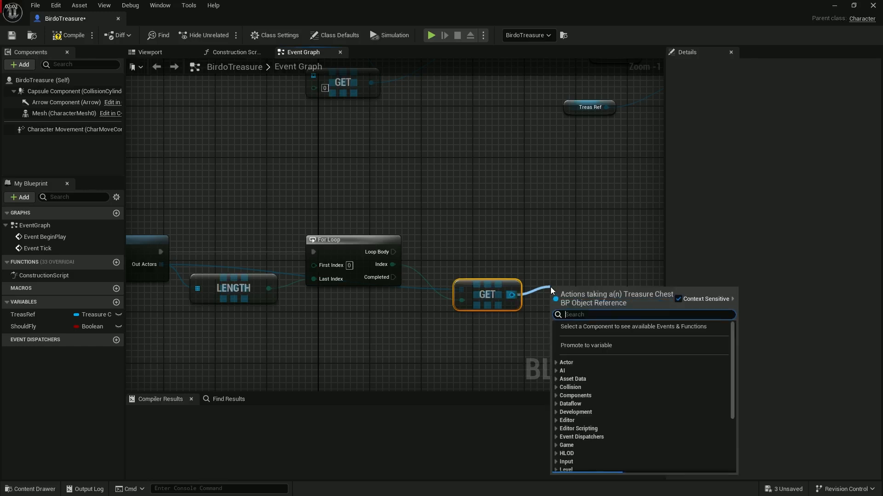
type("get dis")
key("Return")
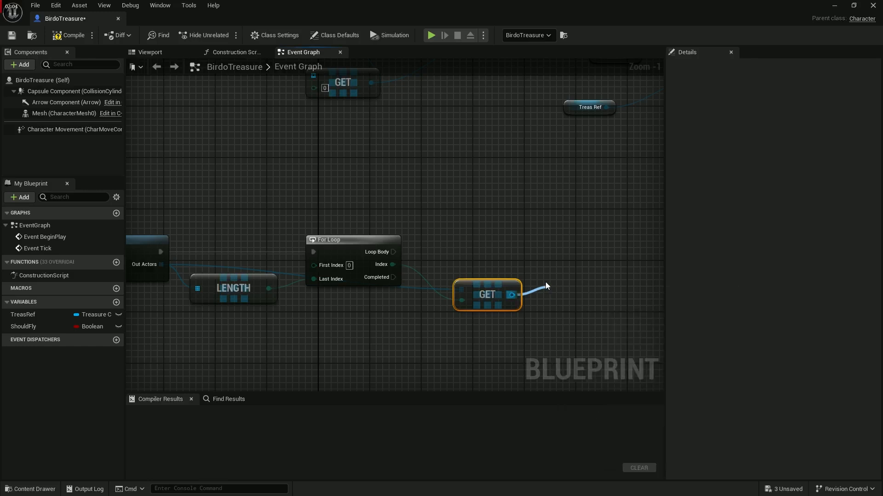
left_click_drag(592, 309, 606, 278)
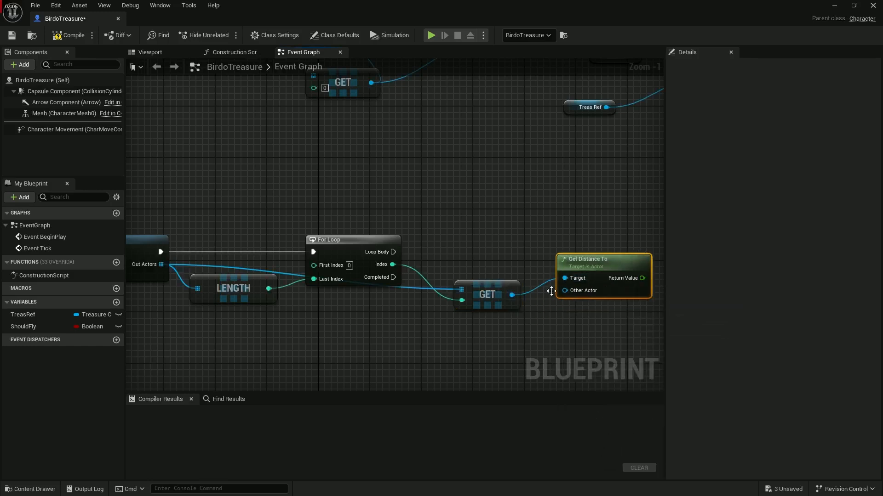
left_click(512, 303)
left_click_drag(511, 295, 565, 292, "ctrl")
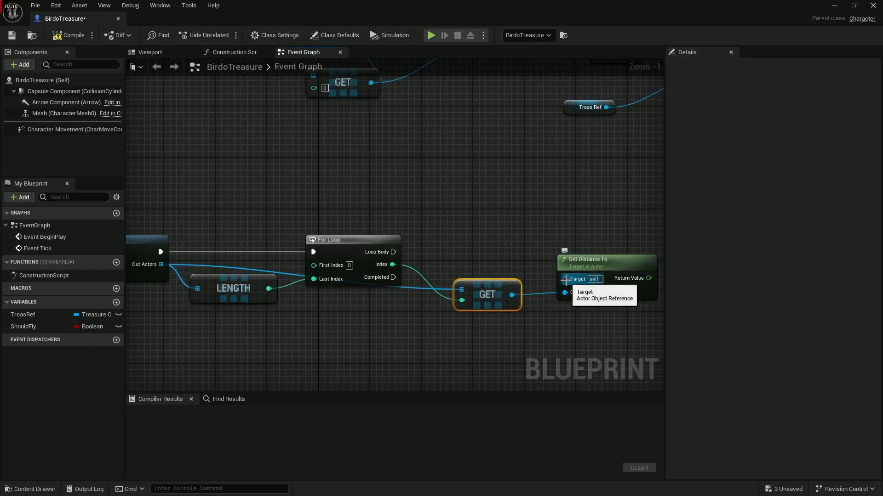
Step: Connect a Self reference to the Target of Get Distance To and tidy the node's position beside Get
left_click_drag(569, 284, 479, 240)
type("self")
key("Return")
left_click_drag(595, 273, 577, 284)
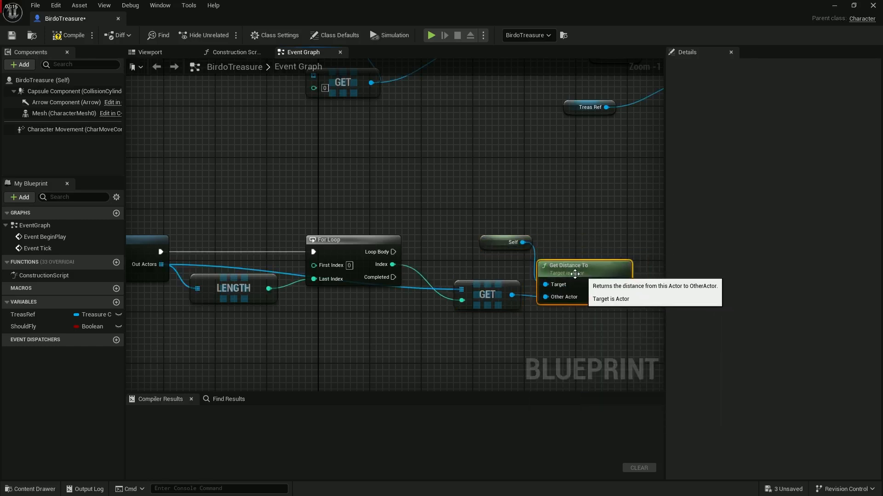
left_click(491, 240)
left_click(499, 297)
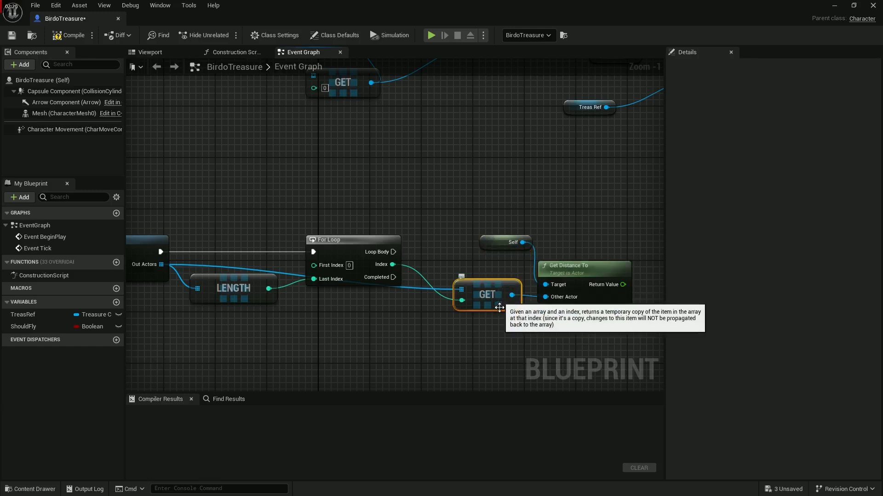
Step: Compare the distance's Return Value using a Less (<) node with a threshold of 2000
right_click_drag(501, 322, 390, 308)
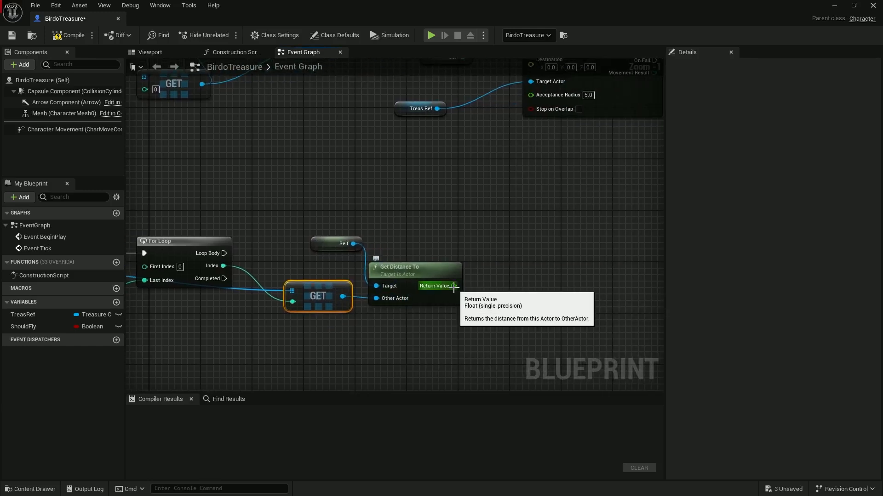
left_click_drag(456, 286, 504, 288)
type("<")
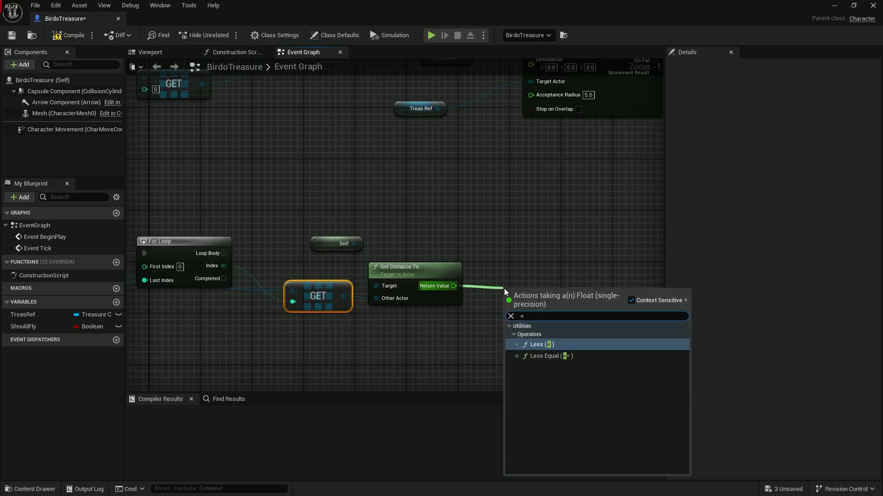
key("Return")
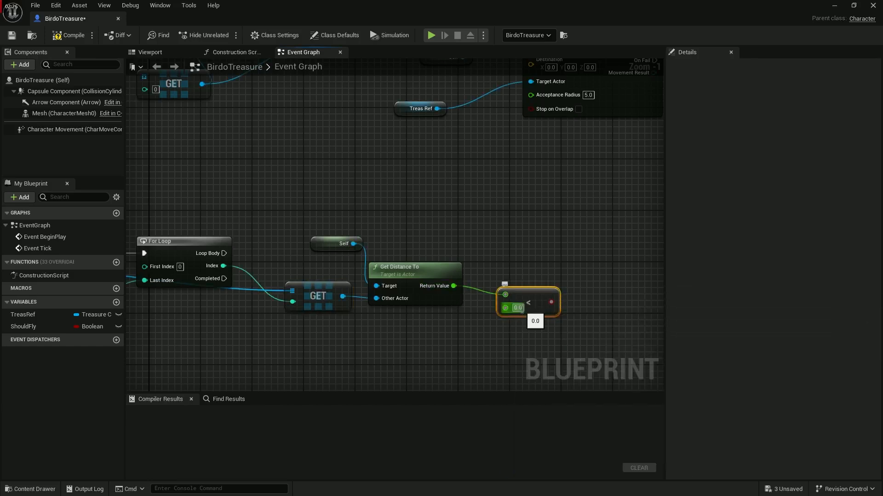
type("2000")
key("Return")
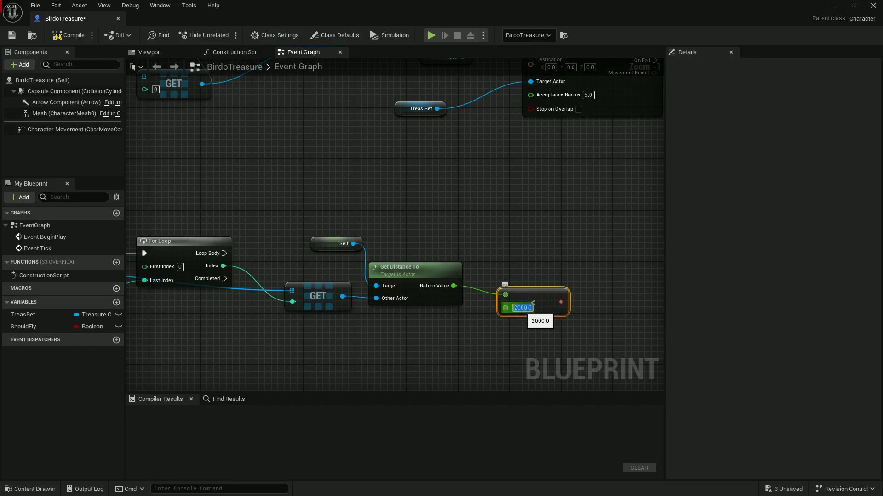
left_click(577, 253)
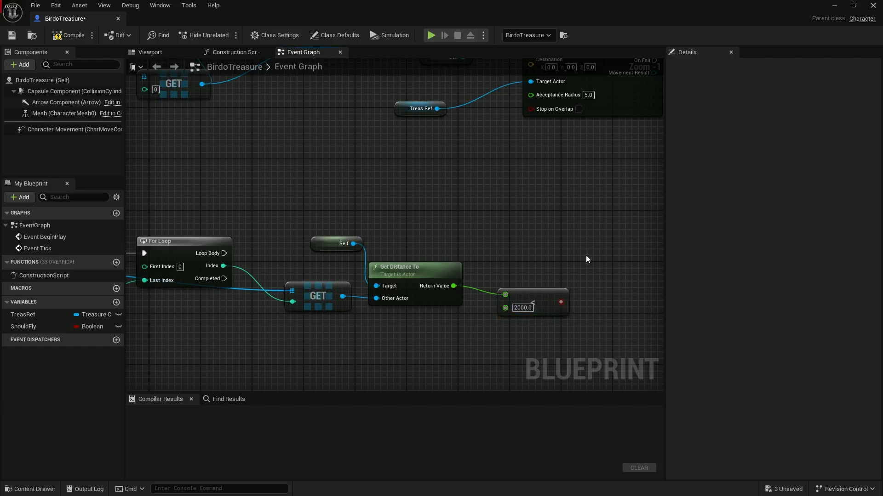
Step: Add a Branch run by the For Loop's Loop Body, with the less-than result as its Condition
left_click(587, 256)
left_click_drag(561, 302, 579, 254)
left_click_drag(224, 253, 576, 253)
Step: Add a Destroy Actor node executed from the Branch's False output
right_click_drag(575, 311, 459, 306)
left_click_drag(516, 261, 573, 321)
type("dest")
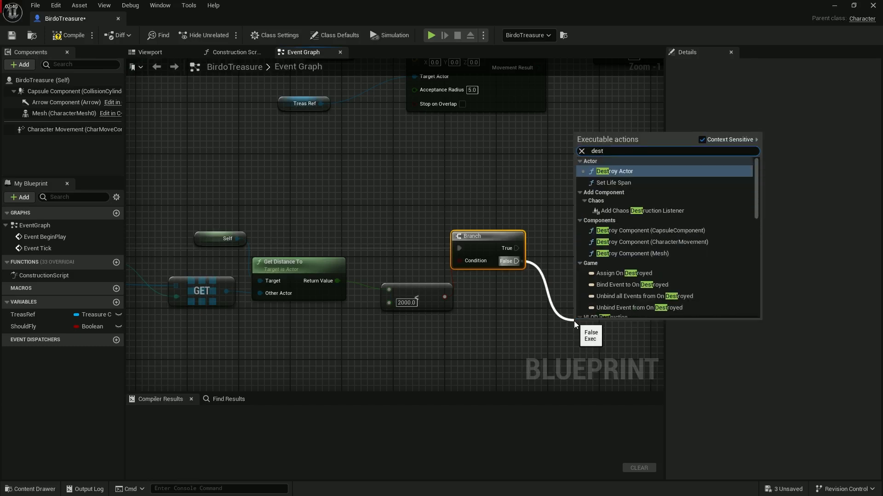
key("Return")
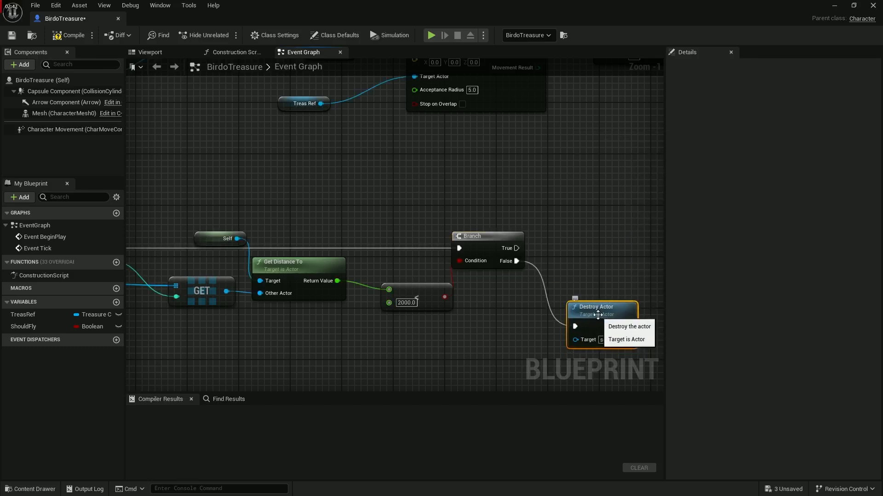
Step: Connect the Branch's True output to the Exec input of the Is Valid node in the upper chain
scroll(418, 328, "down", 2)
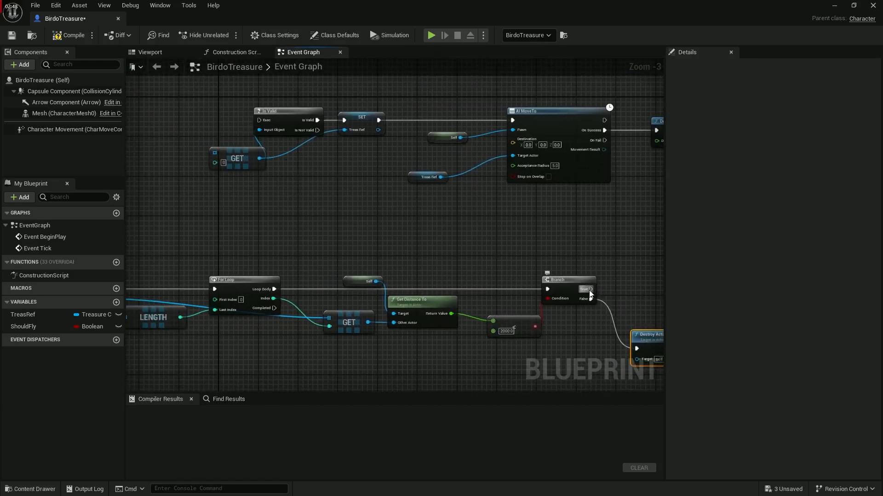
left_click_drag(591, 289, 259, 120)
right_click_drag(244, 179, 339, 182)
Step: Feed Out Actors and the For Loop's Index into the upper Get node's array and index inputs, and compile the blueprint
scroll(268, 319, "up", 1)
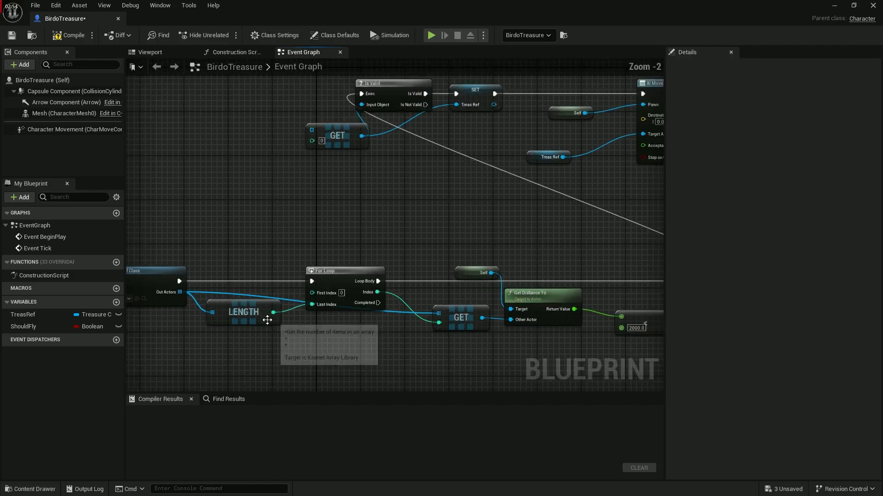
right_click_drag(278, 331, 355, 355)
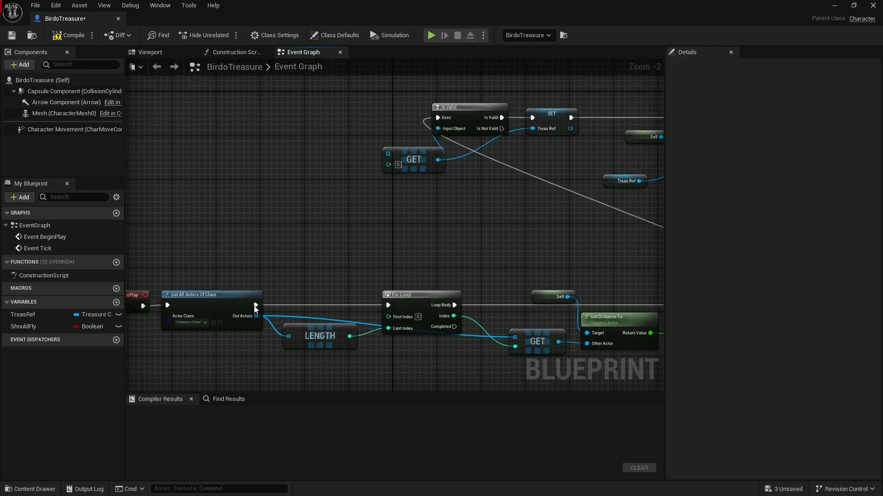
left_click_drag(256, 316, 388, 154)
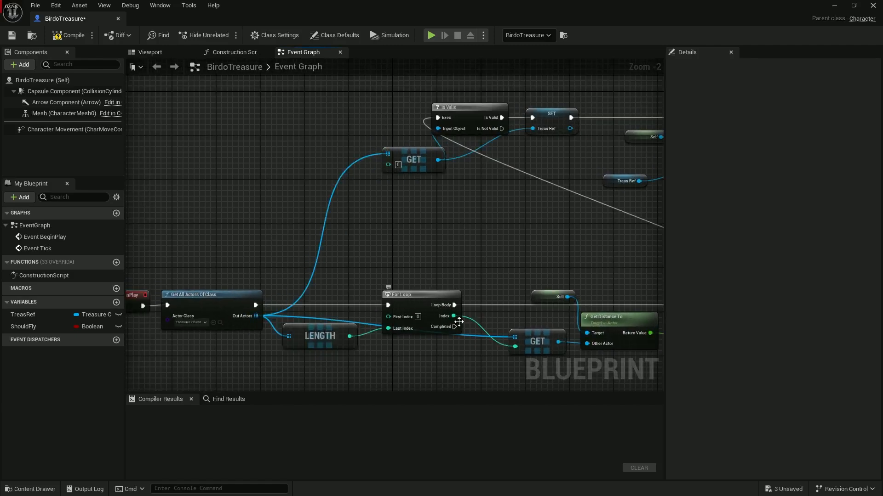
left_click_drag(454, 316, 390, 167)
right_click_drag(483, 256, 273, 212)
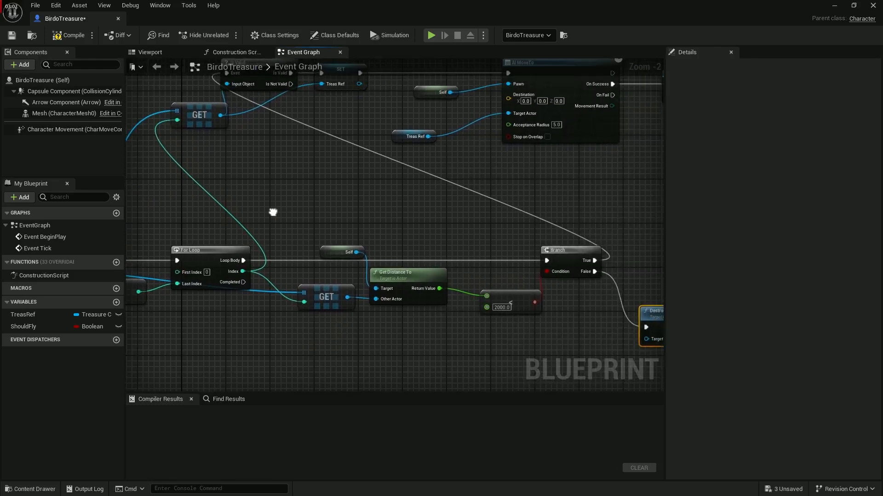
left_click(68, 35)
Step: Review the node chain from Event BeginPlay through the loop, distance check and Branch, up to the AI MoveTo and Should Fly sequence
right_click_drag(276, 266, 655, 277)
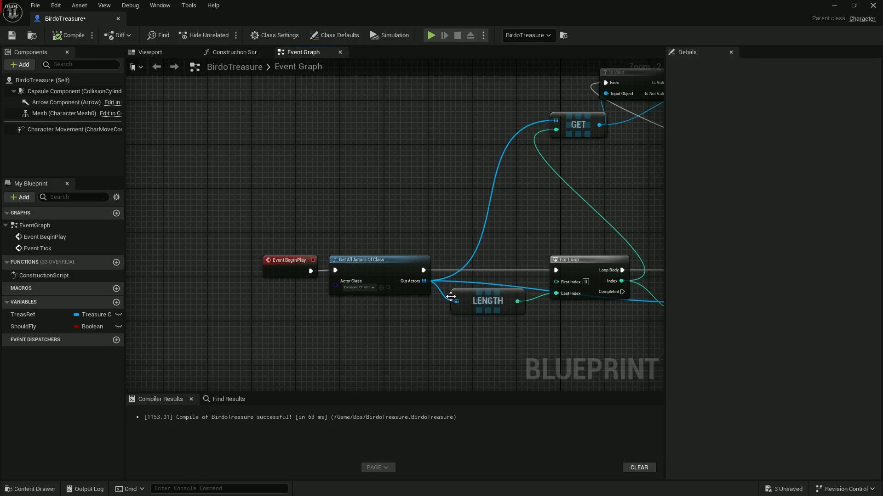
scroll(377, 284, "up", 2)
right_click_drag(375, 338, 302, 281)
left_click_drag(253, 154, 344, 328)
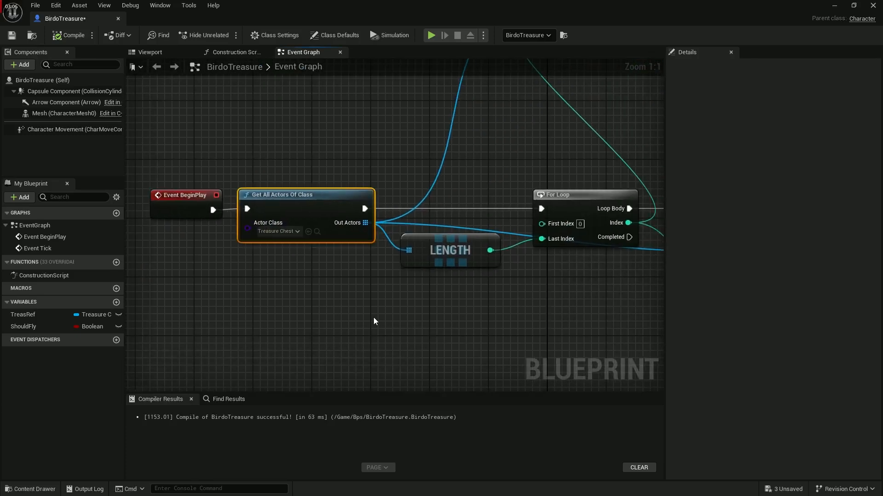
right_click_drag(374, 318, 227, 366)
left_click_drag(309, 211, 301, 336)
right_click_drag(345, 352, 264, 340)
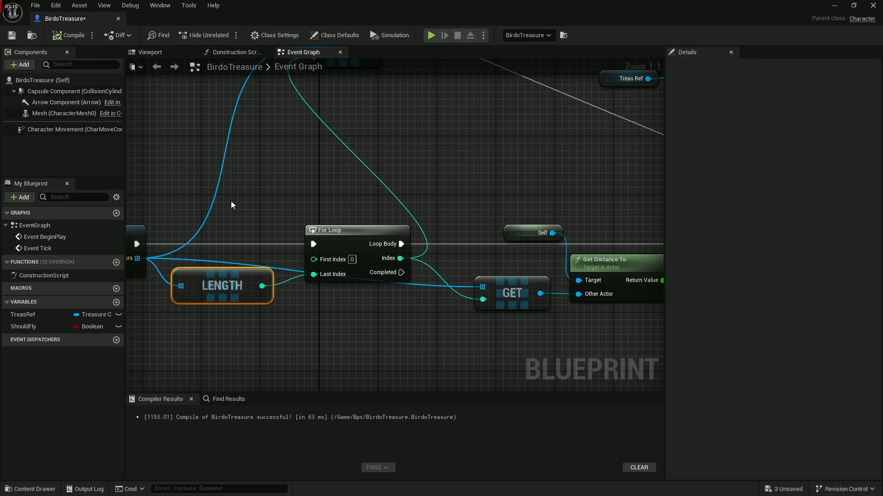
left_click_drag(251, 193, 339, 343)
right_click_drag(382, 357, 199, 340)
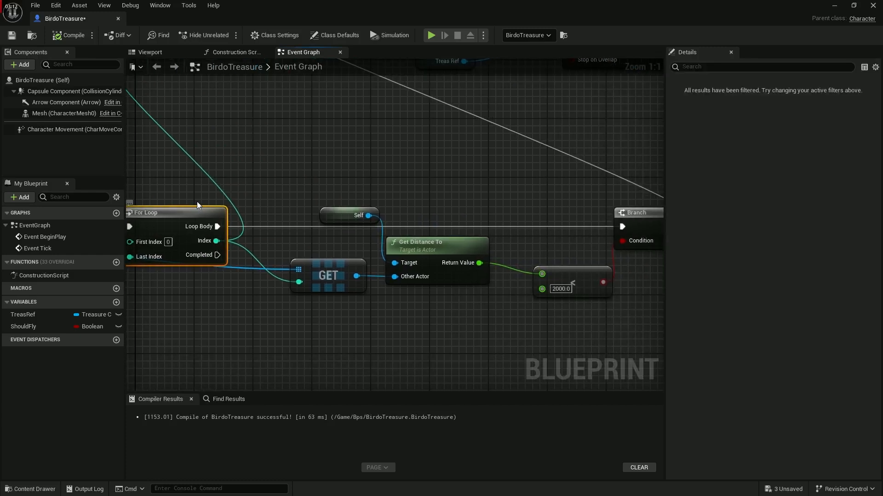
right_click_drag(282, 195, 244, 177)
left_click(244, 176)
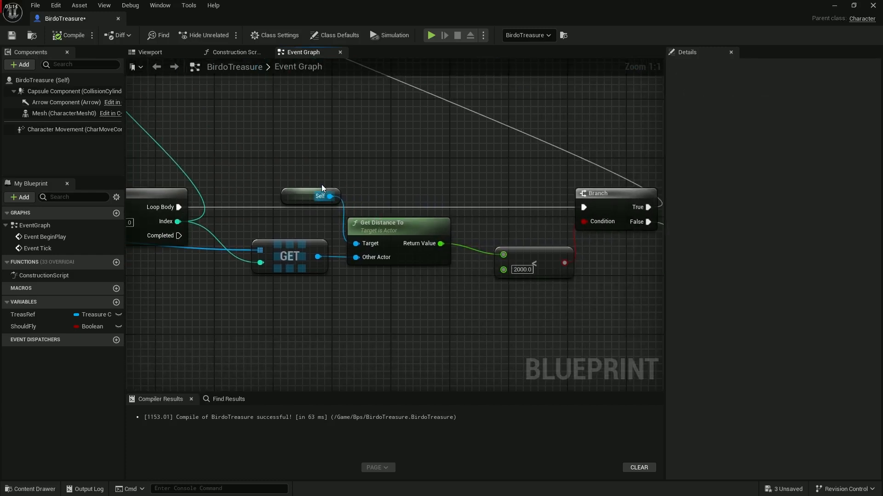
left_click(281, 241)
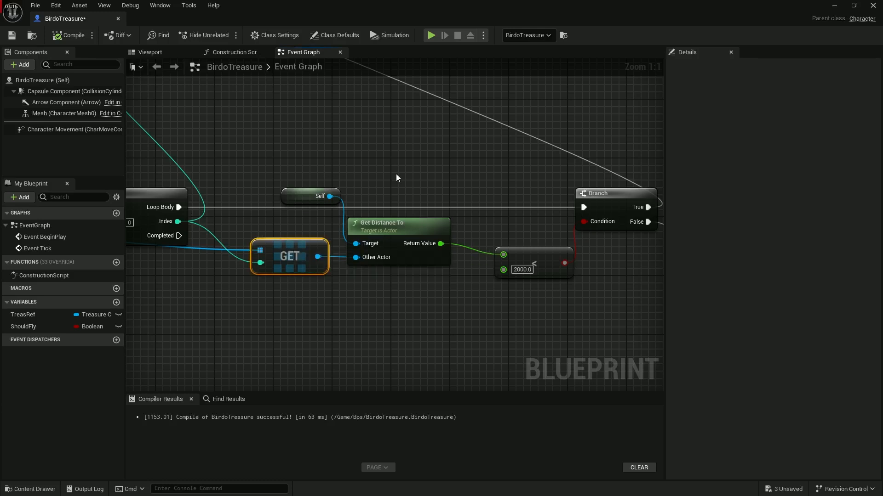
left_click_drag(420, 186, 407, 299)
right_click_drag(527, 231, 357, 234)
left_click_drag(358, 234, 367, 320)
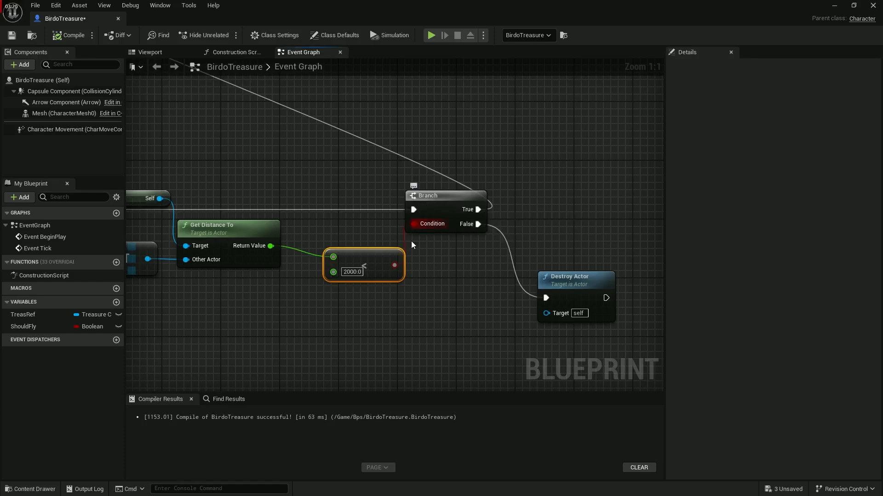
scroll(540, 294, "down", 4)
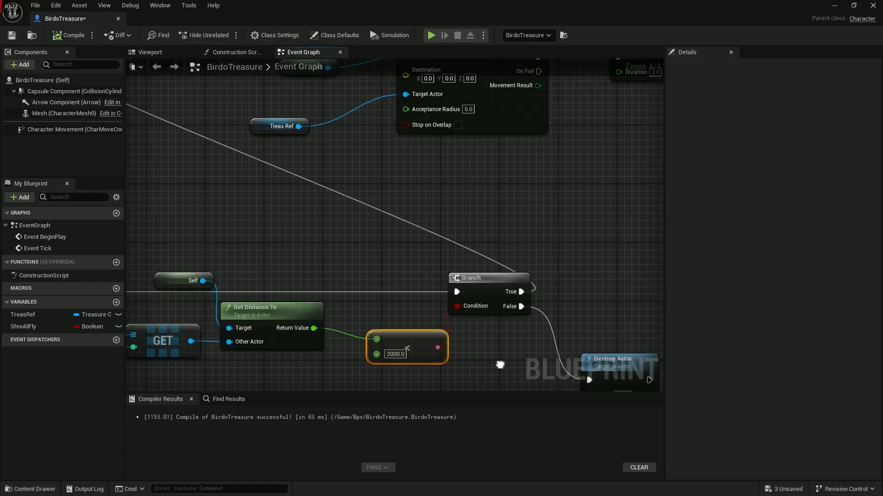
scroll(258, 252, "up", 4)
right_click_drag(346, 294, 384, 198)
scroll(383, 201, "down", 1)
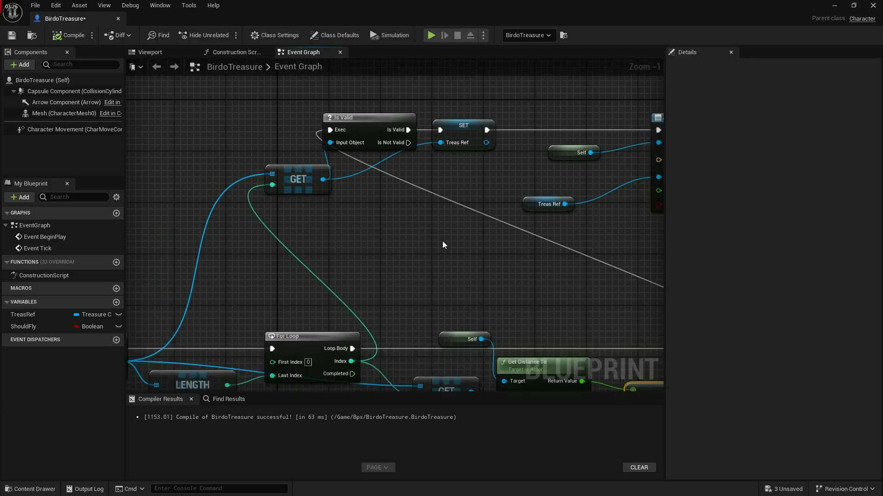
right_click_drag(442, 241, 235, 228)
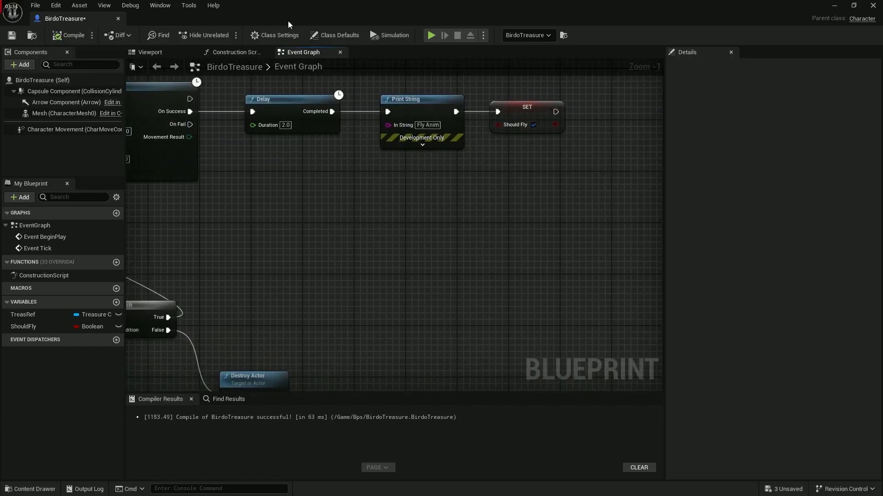
Step: Open the BP_ThirdPersonCharacter blueprint from the ThirdPerson/Blueprints folder and maximize its editor window
left_click_drag(307, 7, 592, 419)
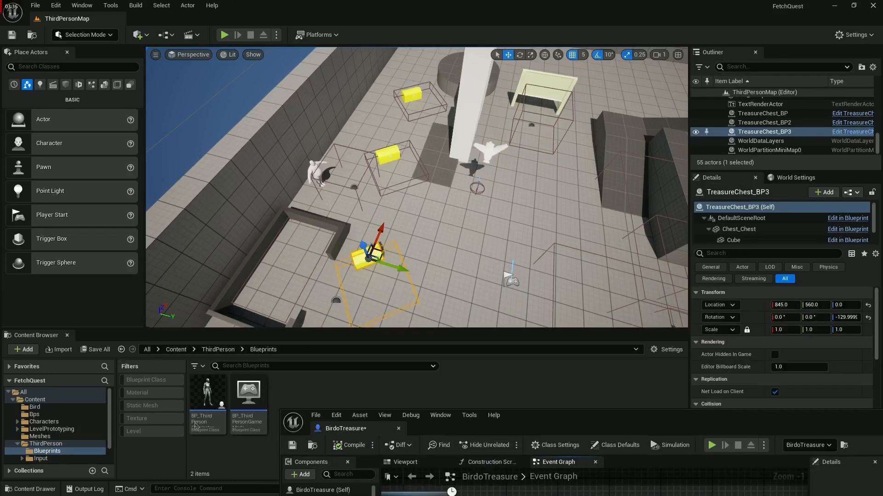
left_click(72, 414)
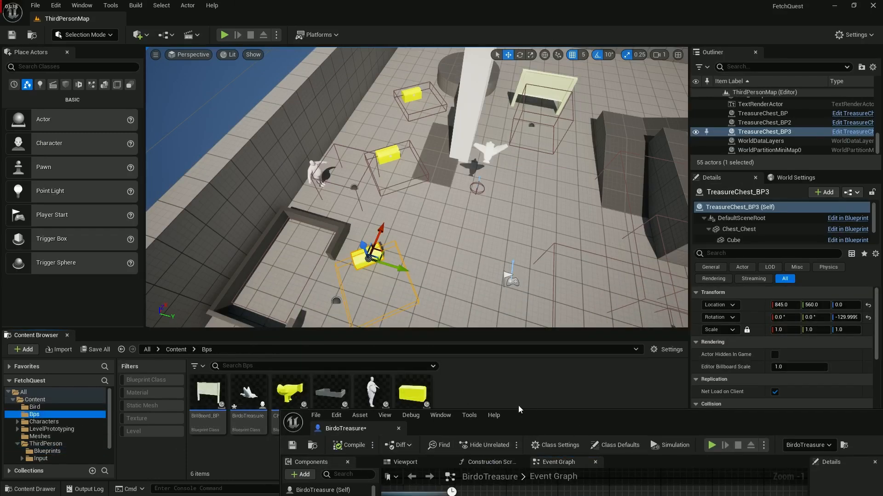
left_click_drag(519, 409, 494, 451)
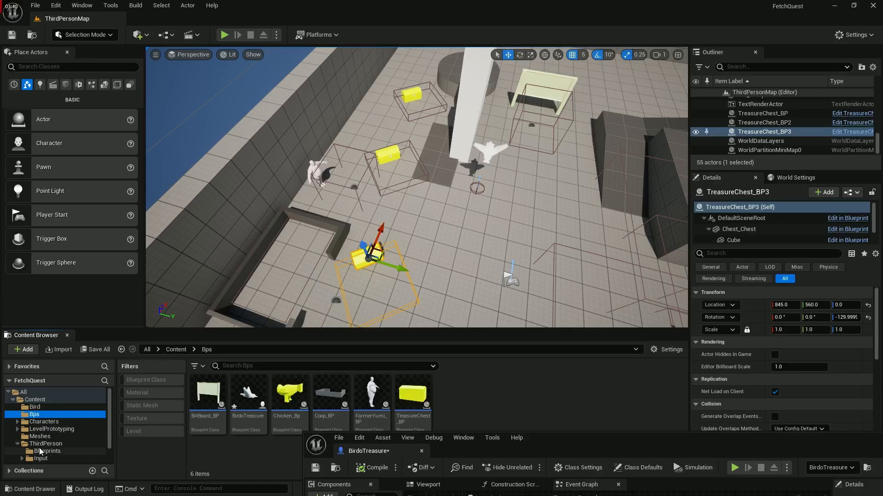
left_click(48, 444)
left_click(46, 452)
double_click(207, 396)
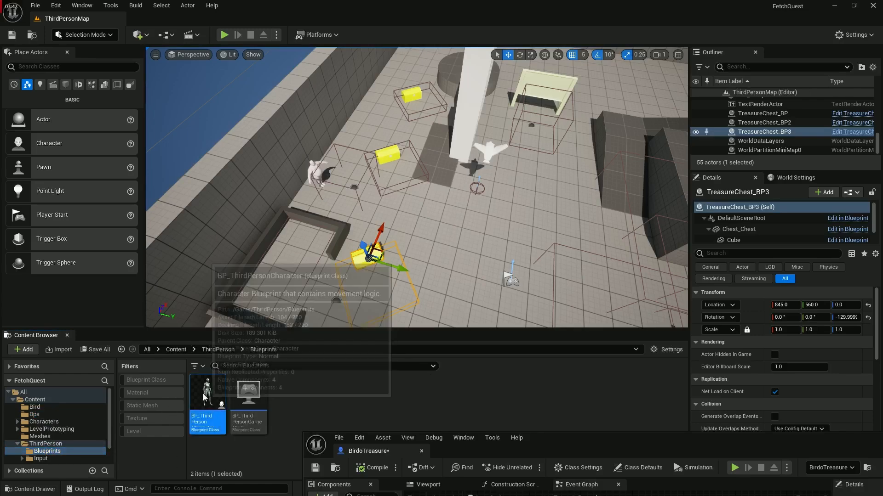
double_click(586, 441)
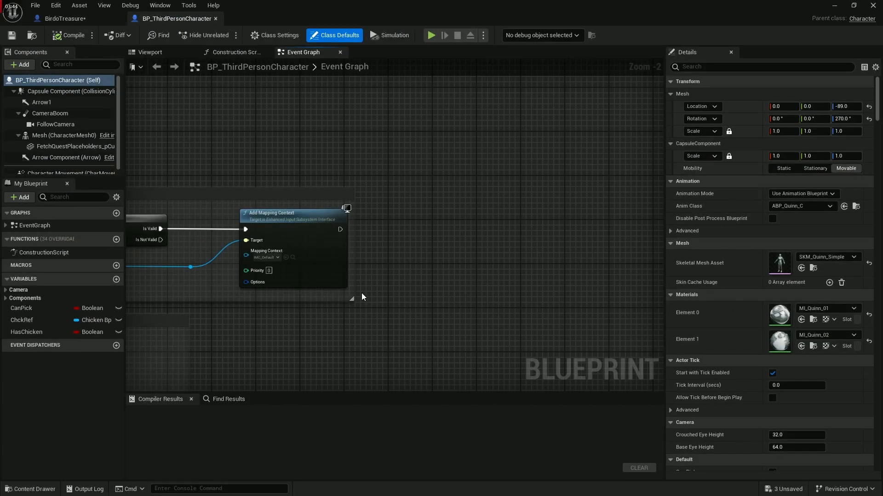
Step: Show the character in the blueprint's 3D view and add an Arrow component with its default name
scroll(350, 327, "down", 4)
scroll(495, 301, "down", 2)
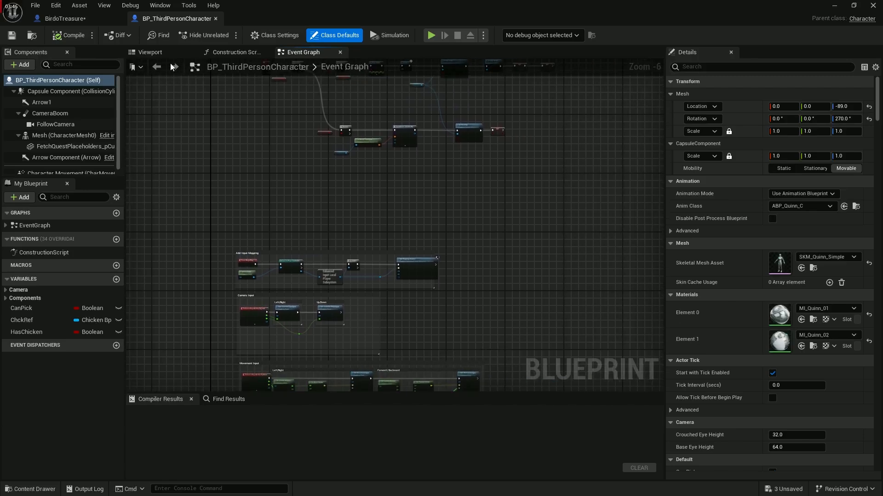
left_click(166, 52)
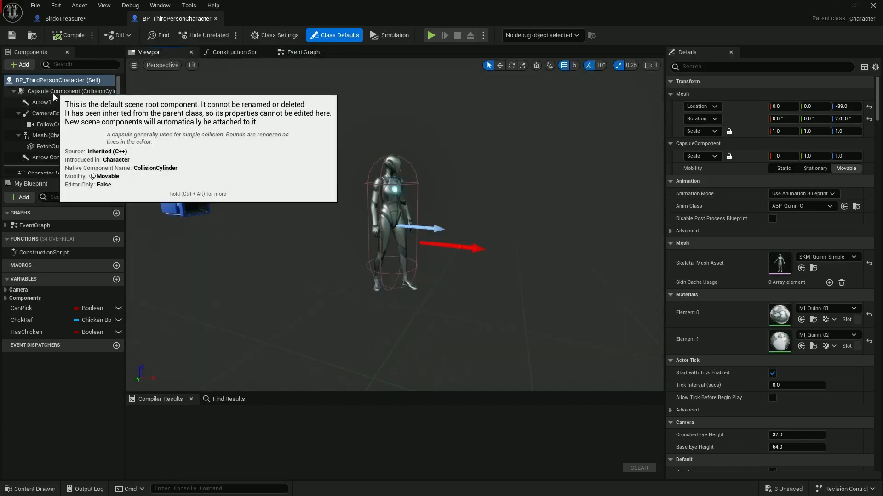
left_click(22, 65)
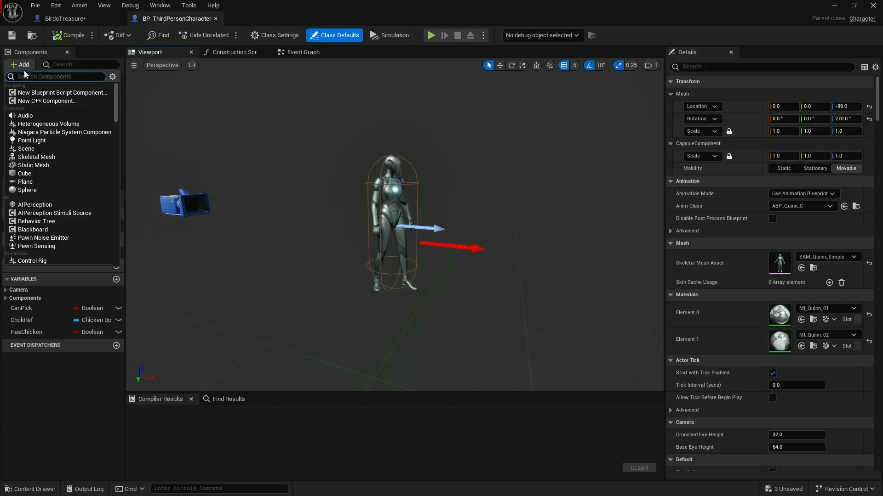
type("arrow")
key("Return")
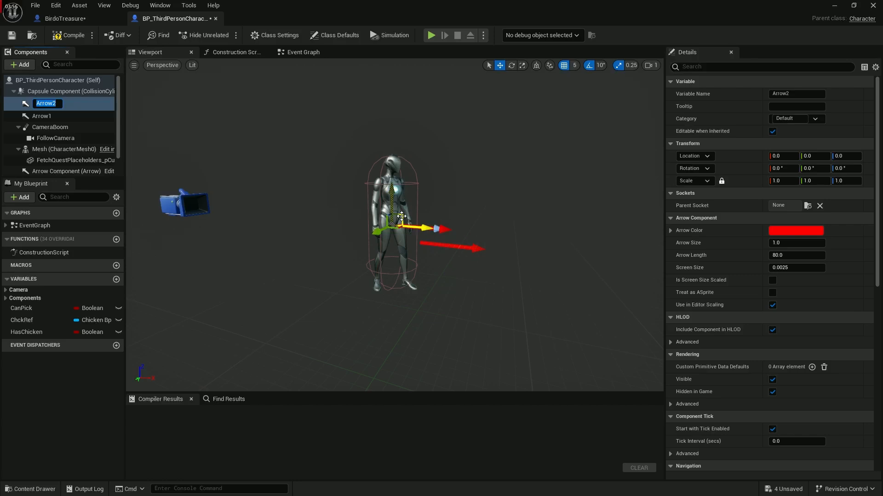
key("Return")
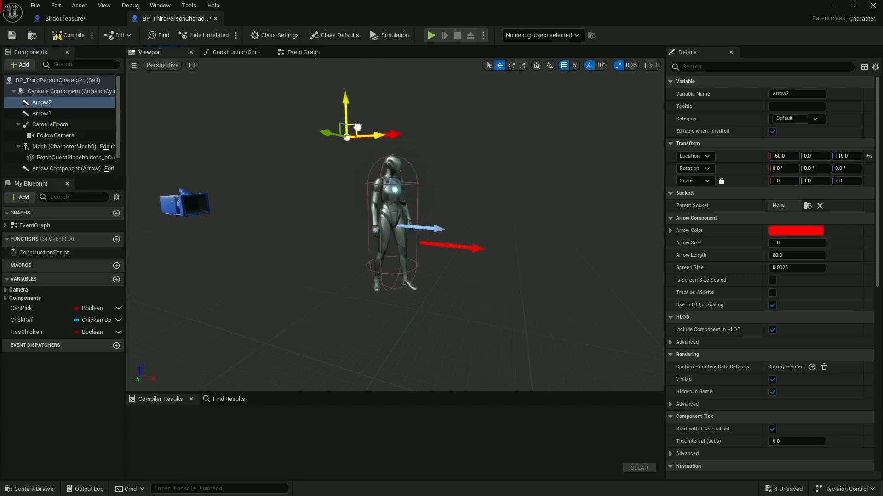
Step: Move the new arrow behind and to the side of the character, to about X -155, Y 110, Z -10
mouse_move(343, 119)
right_mouse_down()
mouse_move(391, 133)
mouse_move(318, 133)
mouse_move(347, 118)
right_mouse_up()
key("a")
key("s")
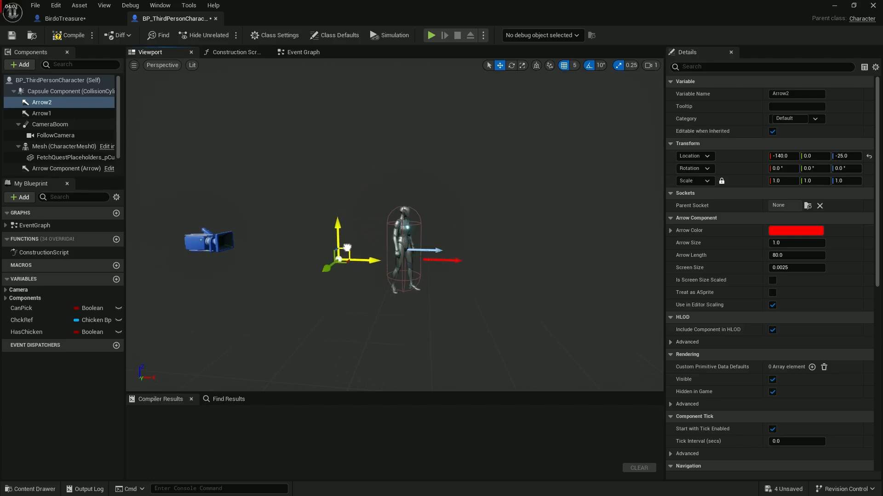
left_click_drag(339, 243, 342, 244)
right_click_drag(341, 243, 482, 278)
key("a")
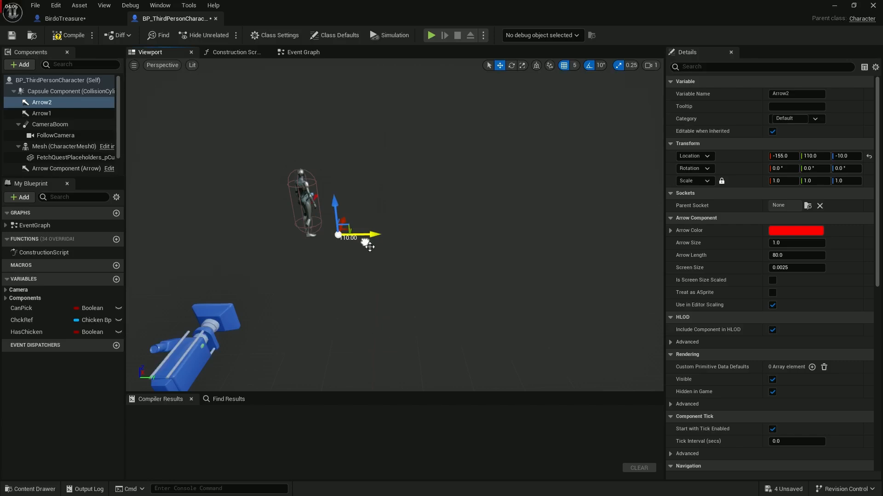
key("d")
right_click_drag(369, 247, 234, 241)
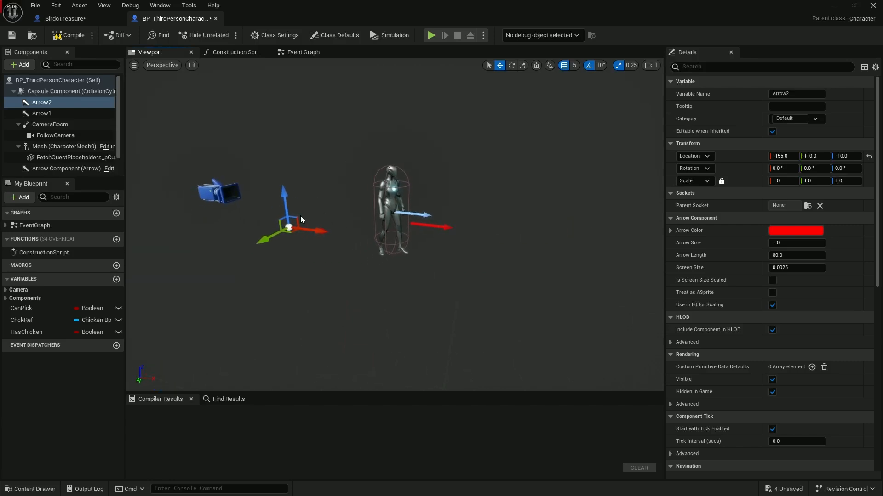
Step: Move the arrow farther back near the follow camera, to about X -345 and Z -25, and compile the character blueprint
key("w")
right_click_drag(301, 224, 269, 232)
key("a")
key("s")
key("d")
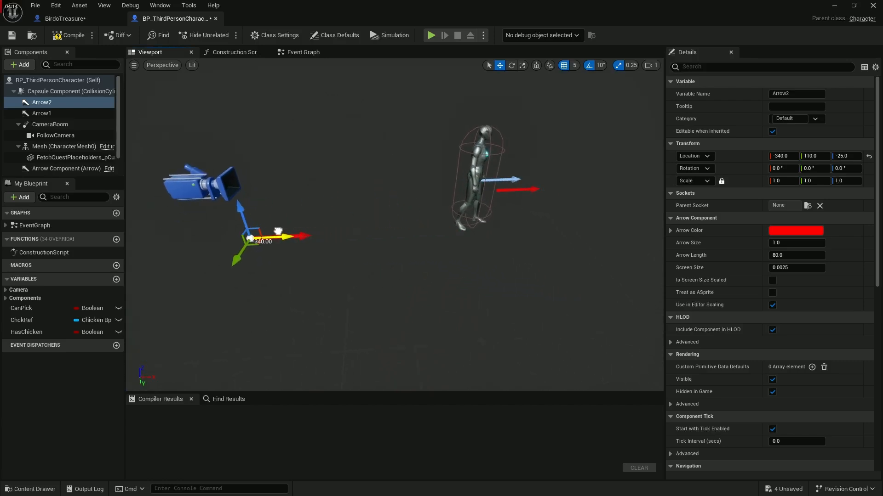
left_click_drag(278, 232, 275, 231)
key("d")
mouse_move(275, 231)
right_mouse_down()
mouse_move(175, 232)
mouse_move(276, 220)
mouse_move(321, 248)
mouse_move(391, 239)
mouse_move(359, 212)
mouse_move(359, 239)
mouse_move(262, 232)
right_mouse_up()
key("a")
key("a")
key("w")
key("s")
key("w")
key("d")
key("s")
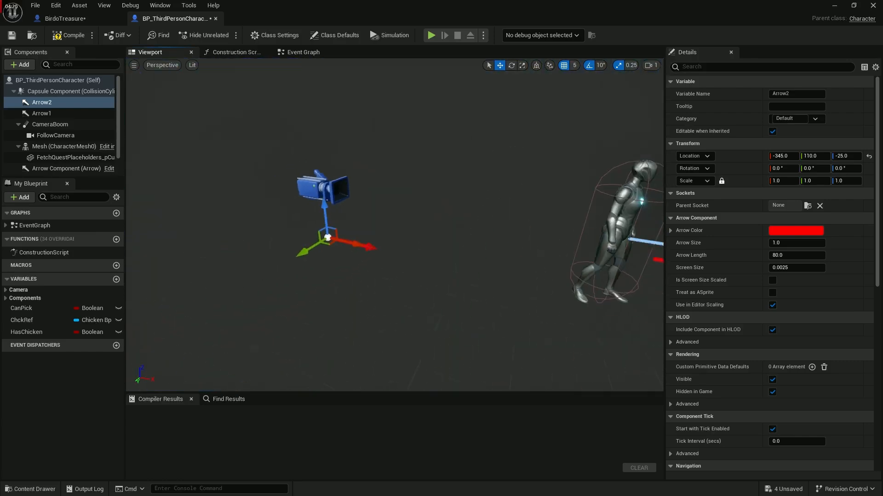
right_click_drag(219, 191, 294, 192)
left_click(68, 39)
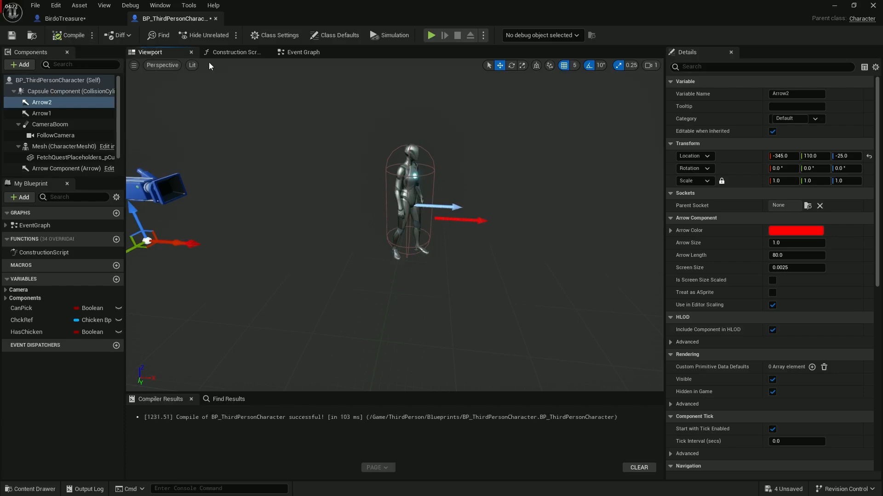
Step: In the character's event graph, add a Set Timer by Event node after Add Mapping Context with a time of 2.0
left_click(296, 52)
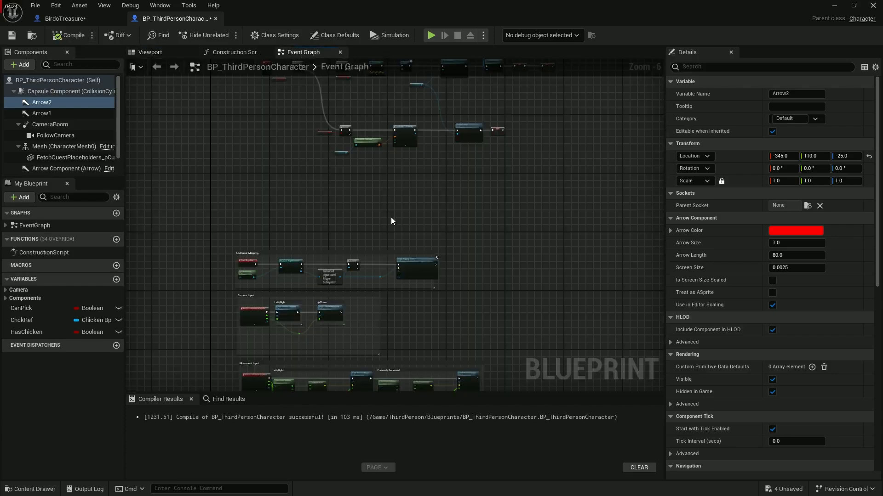
scroll(328, 241, "up", 5)
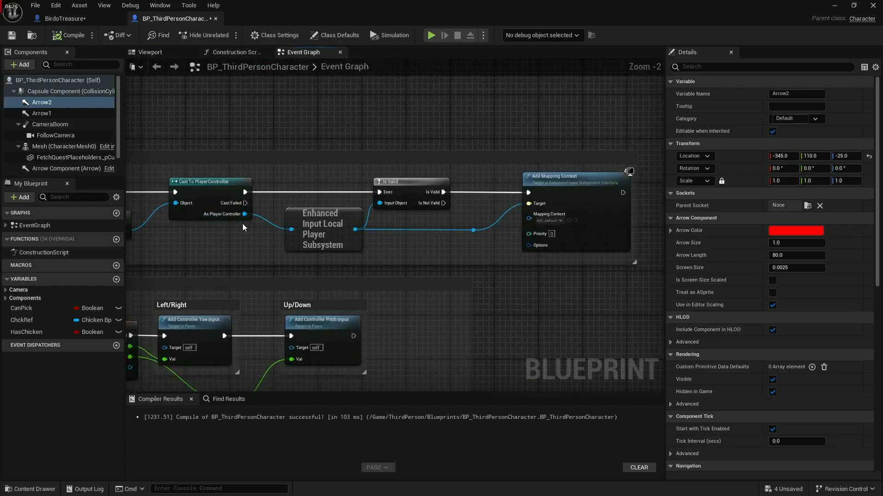
scroll(373, 227, "down", 1)
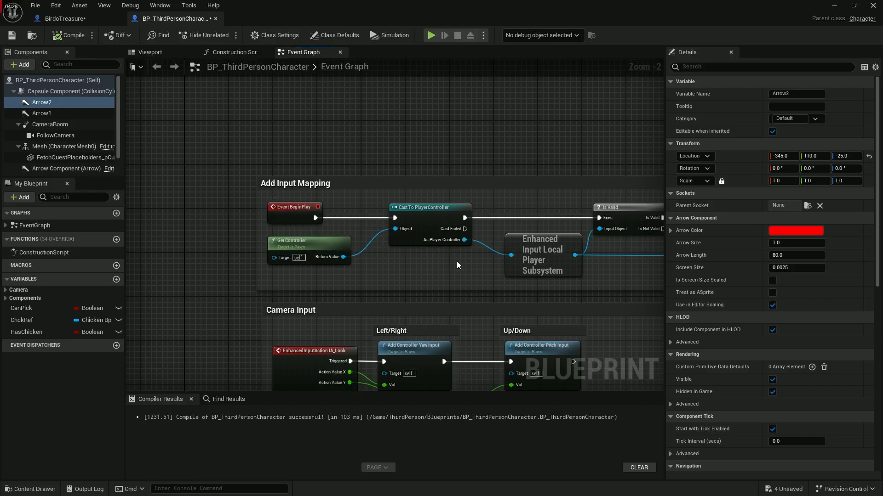
right_click_drag(526, 256, 300, 245)
right_click_drag(651, 274, 335, 296)
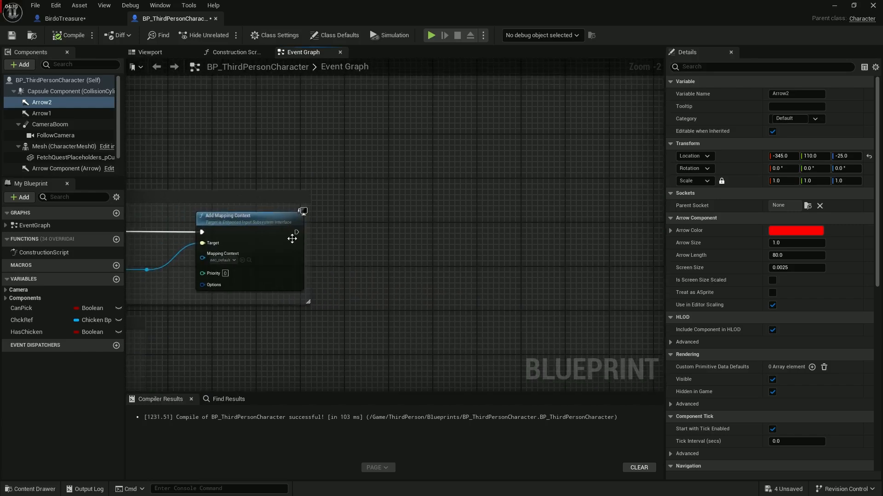
left_click_drag(465, 241, 478, 234)
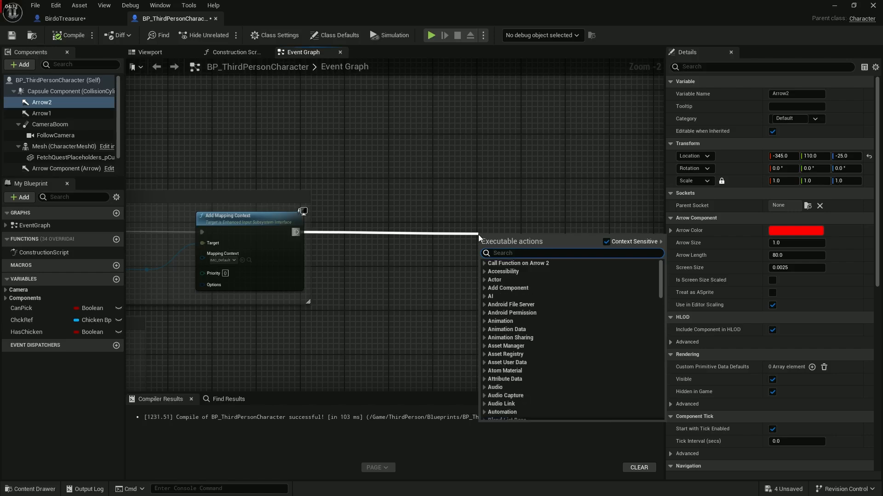
type("set event by t")
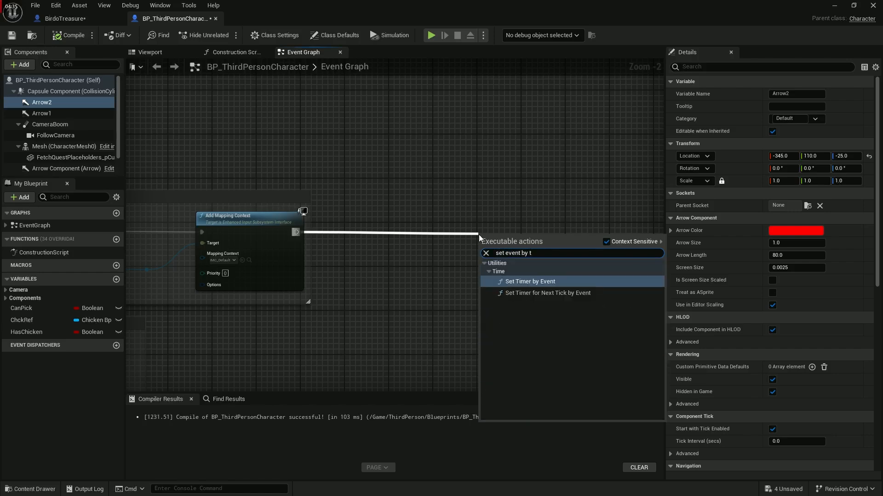
key("Return")
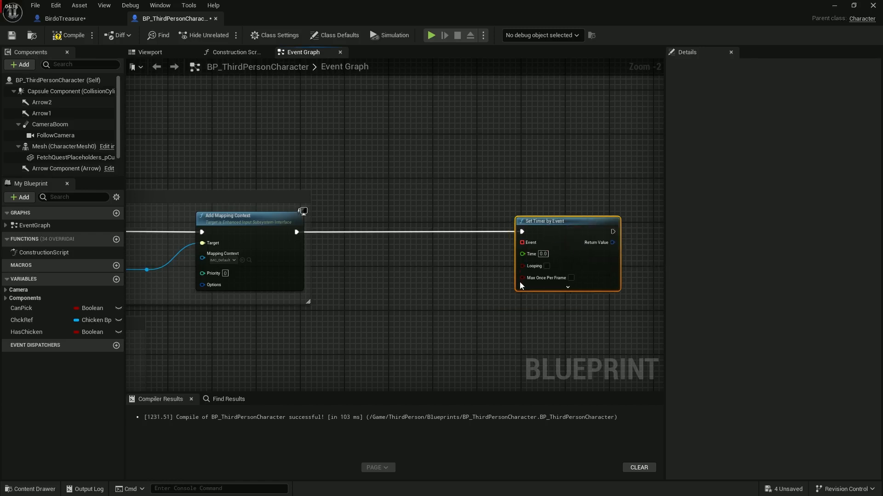
scroll(510, 257, "up", 2)
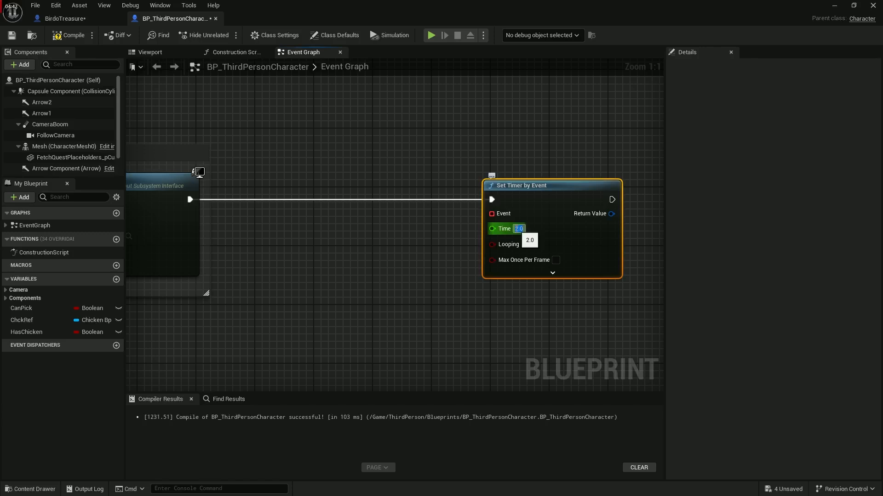
Step: Bind a new custom event named Spawner to the timer's Event input, place it below the timer, and enable looping
right_click_drag(485, 306, 492, 258)
left_click_drag(499, 169, 465, 296)
type("cs")
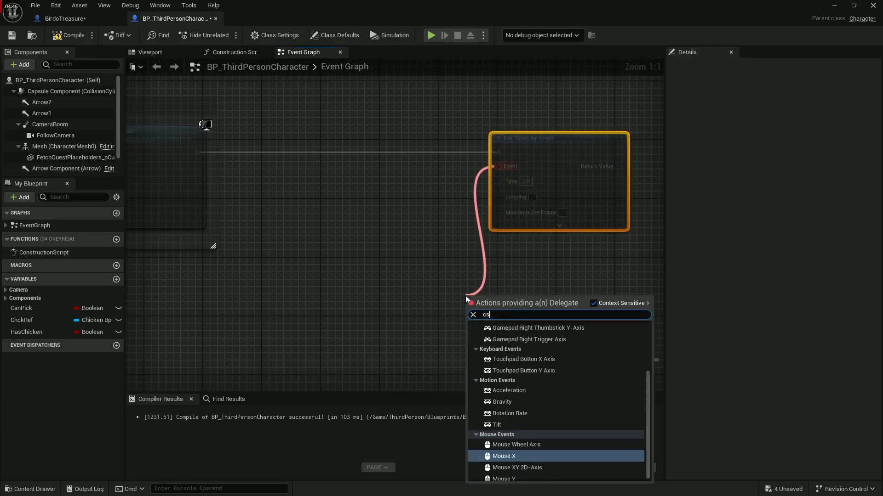
key("BackSpace")
type("ust")
key("Return")
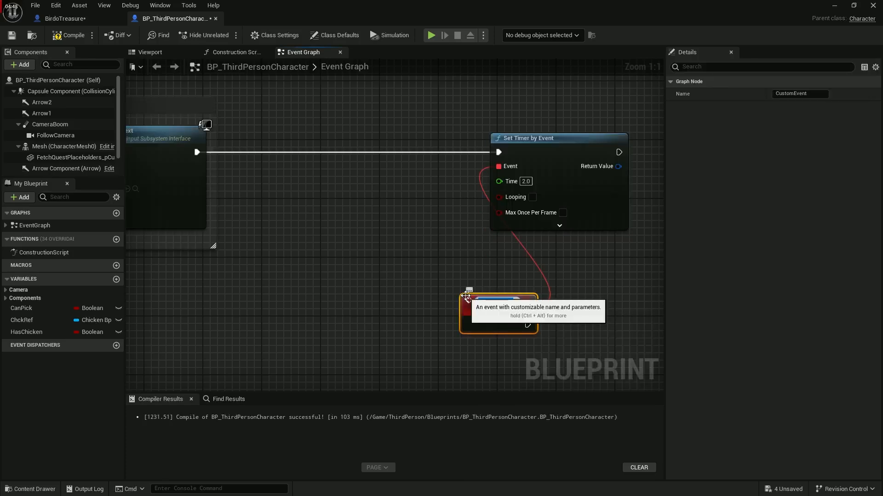
type("Spawner")
key("Return")
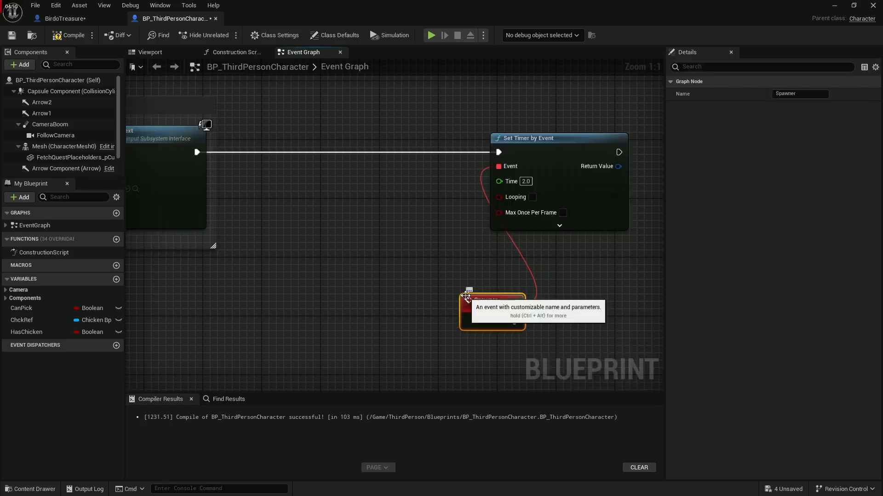
left_click_drag(504, 321, 446, 336)
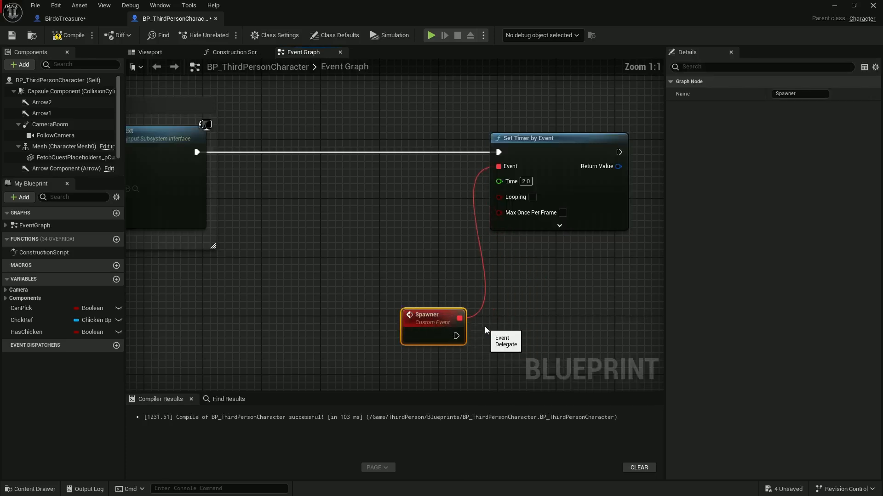
right_click_drag(446, 336, 447, 302)
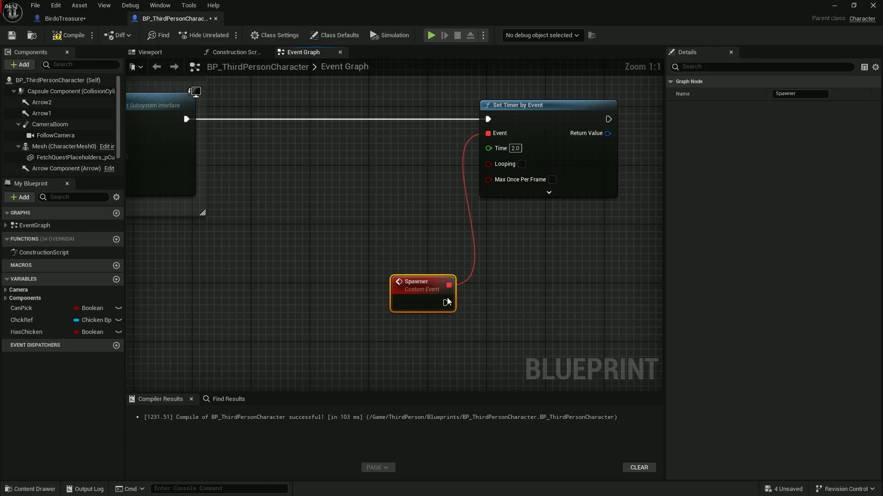
left_click(522, 164)
Step: Add a Spawn Actor from Class node to the Spawner event with BirdoTreasure as its class
left_click_drag(444, 306, 544, 305)
type("spawn actor")
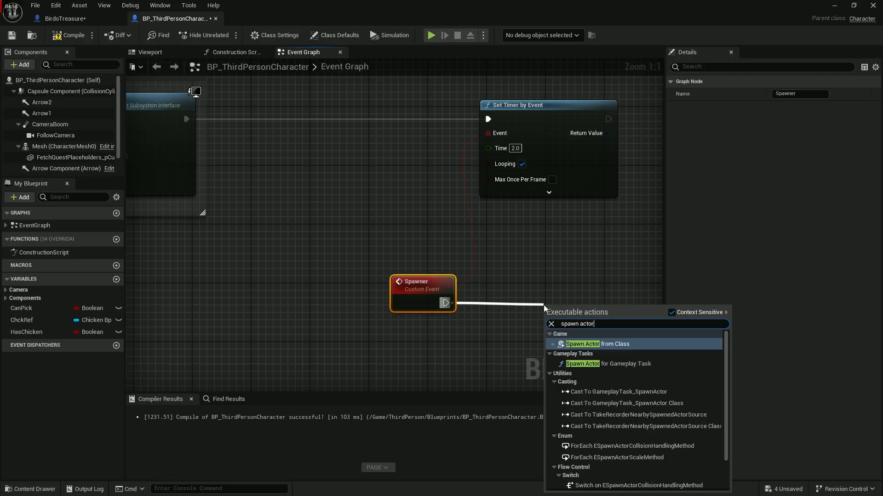
key("Return")
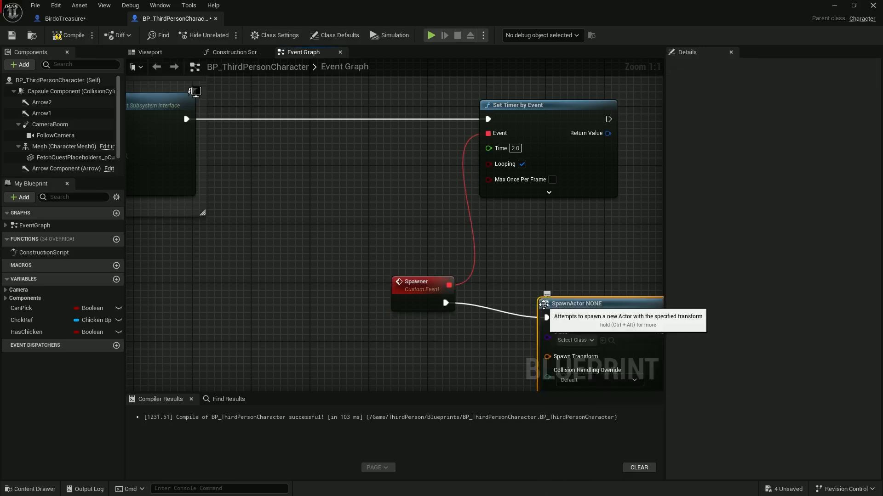
left_click(566, 340)
type("bird")
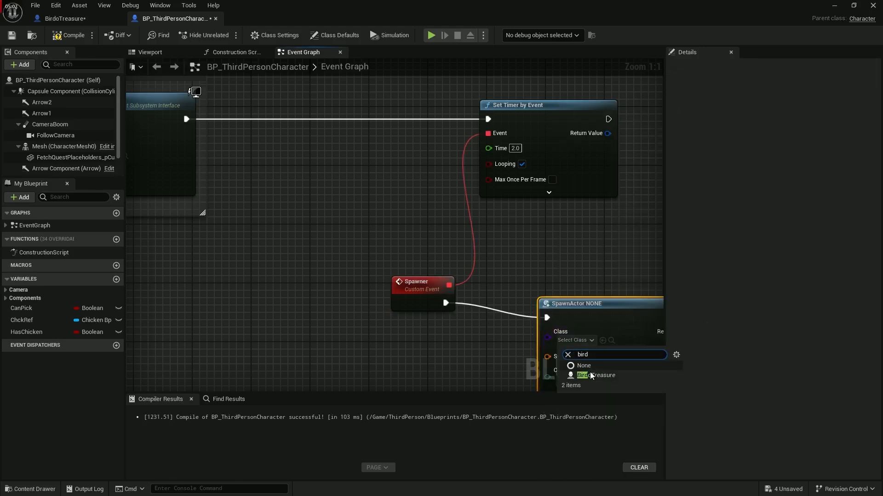
left_click(592, 376)
right_click_drag(541, 331, 443, 229)
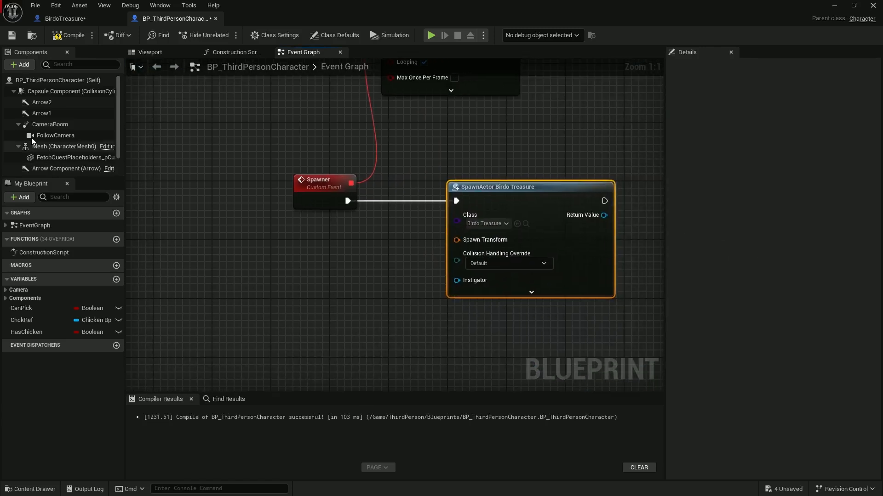
Step: Feed Arrow2's Get World Transform into the spawn node's Spawn Transform and compile the character blueprint
left_click(145, 52)
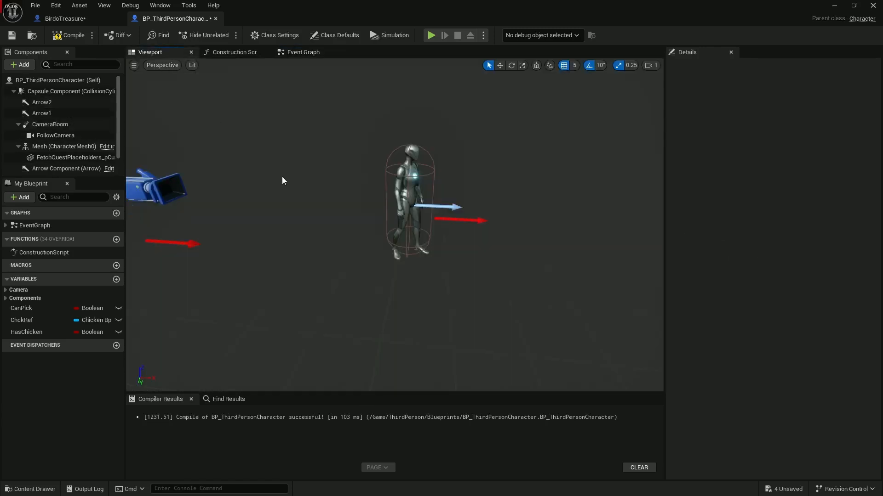
left_click(195, 243)
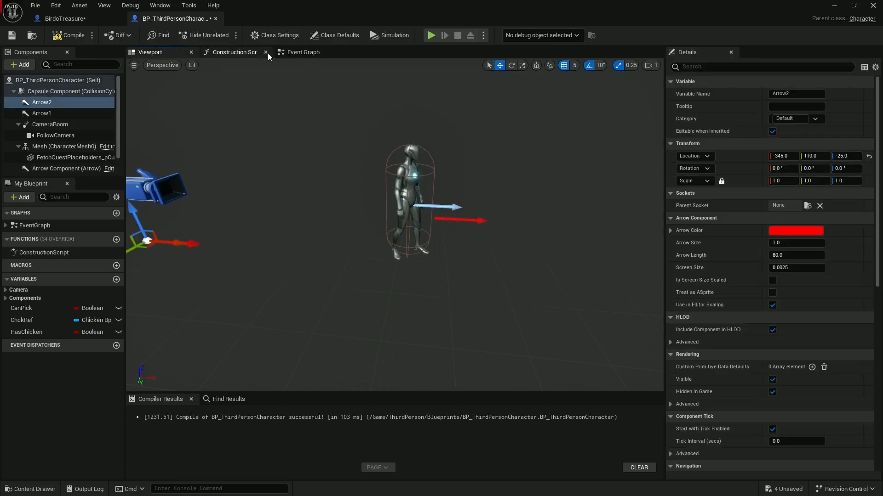
left_click(302, 52)
left_click_drag(202, 280, 333, 260)
type("get")
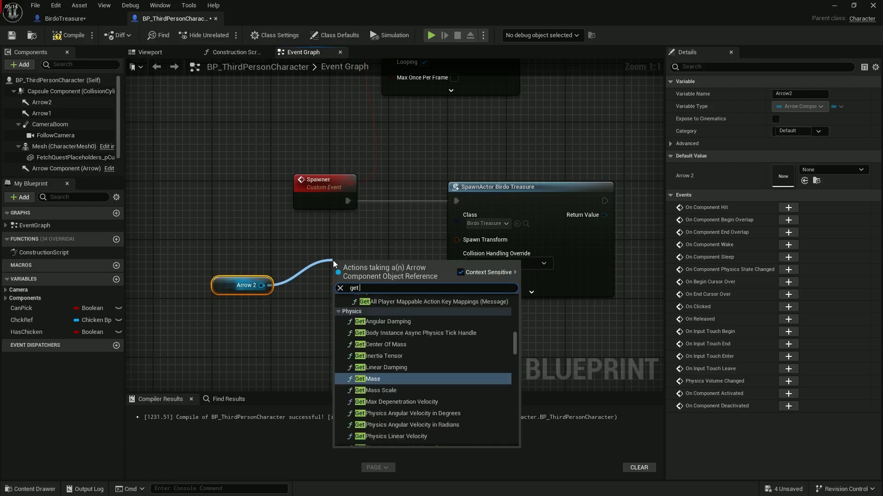
type(" world tra")
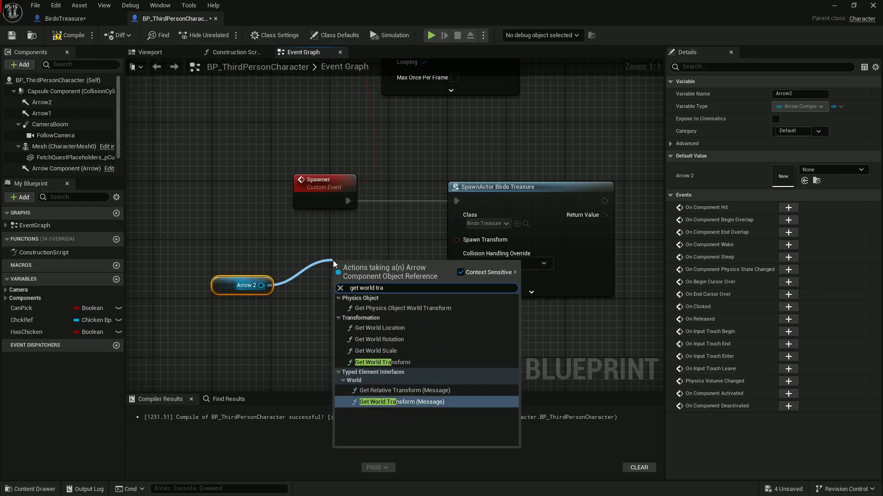
left_click(396, 363)
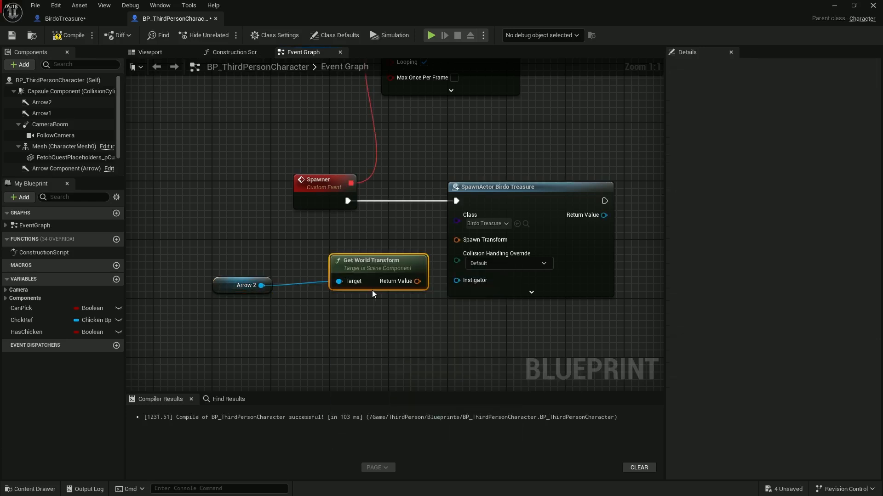
left_click_drag(383, 264, 405, 268)
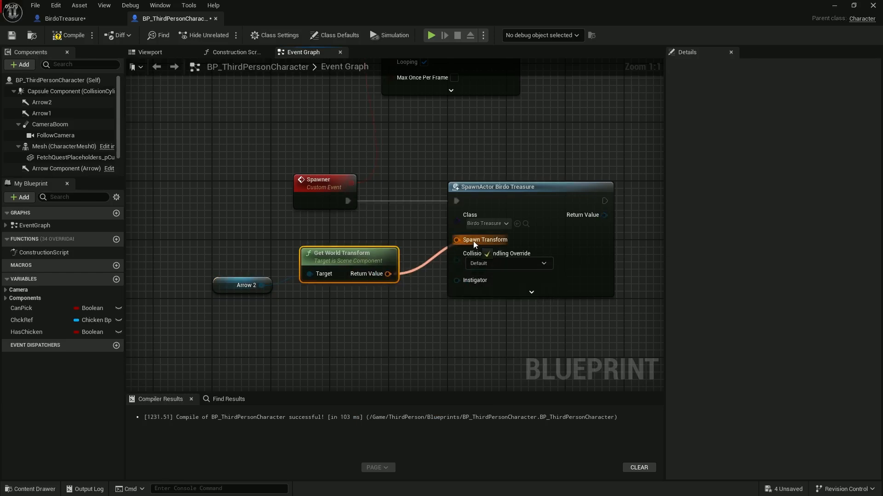
left_click(68, 40)
Step: Play-test the level from the main editor, run the character forward to watch the spawned birds, and stop
left_click_drag(435, 7, 1, 207)
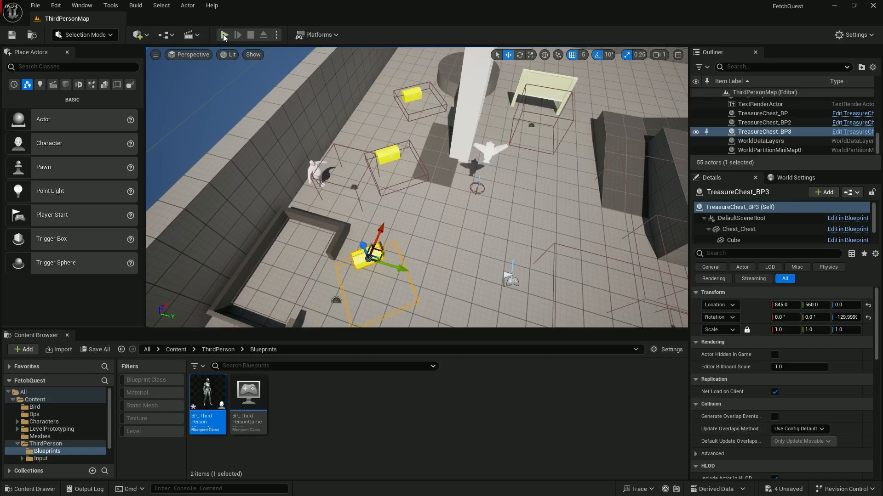
left_click(223, 35)
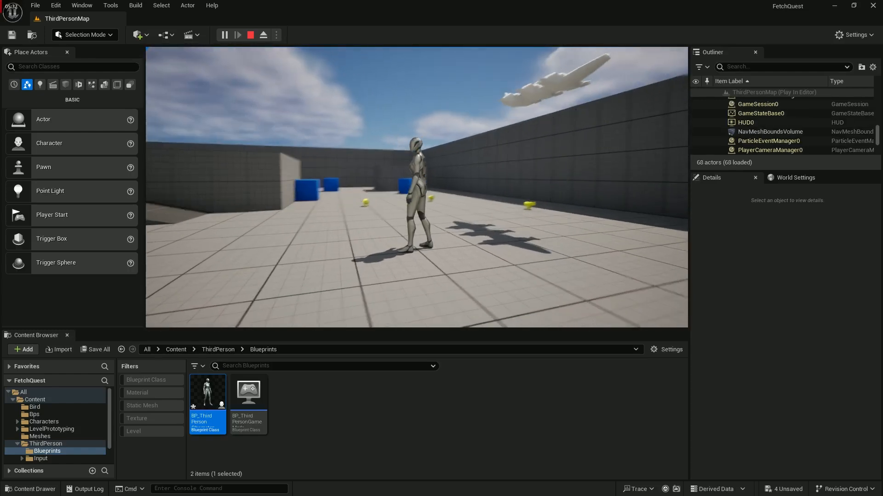
key("w")
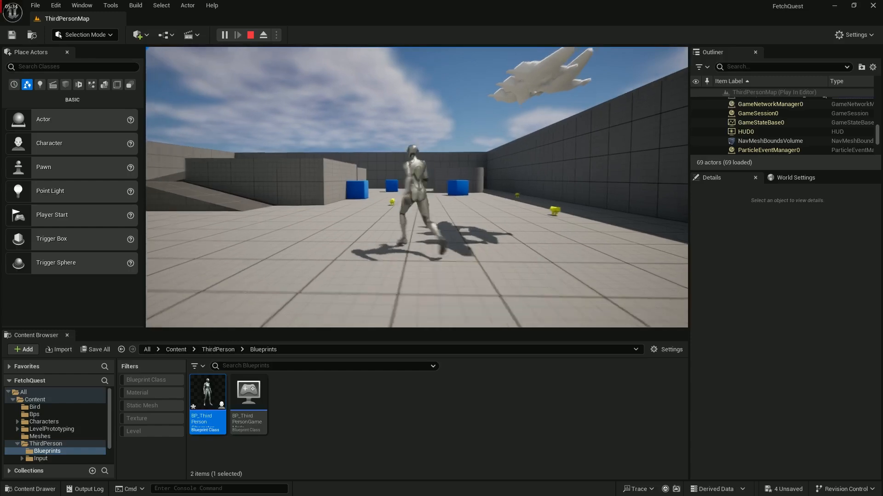
key("Escape")
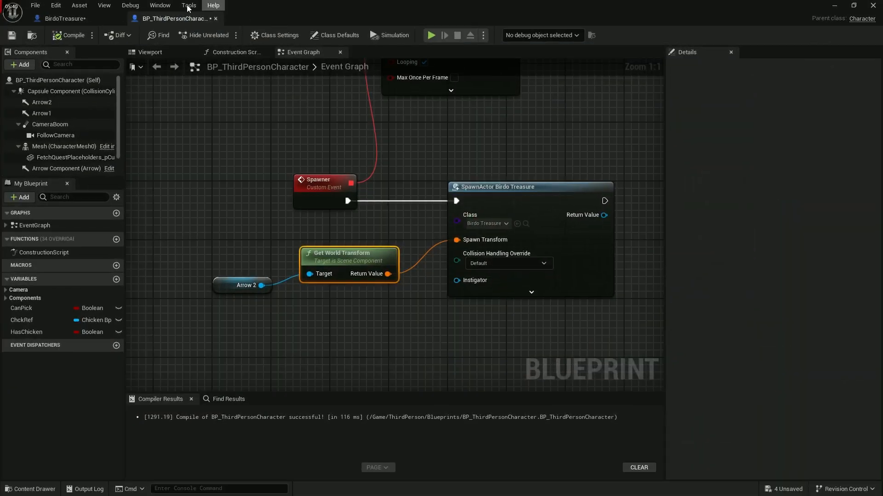
Step: In the BirdoTreasure blueprint's class defaults, set Auto Possess AI to Placed in World or Spawned and compile
left_click(79, 19)
left_click(55, 82)
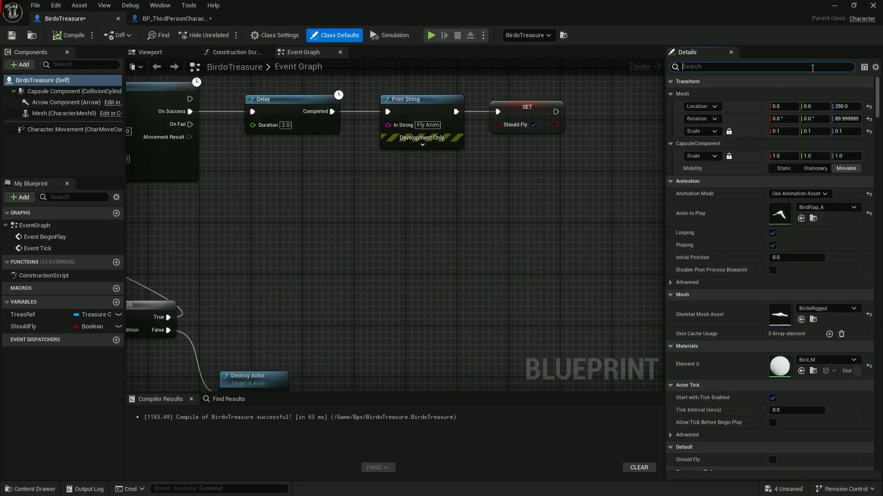
left_click(812, 68)
type("ai")
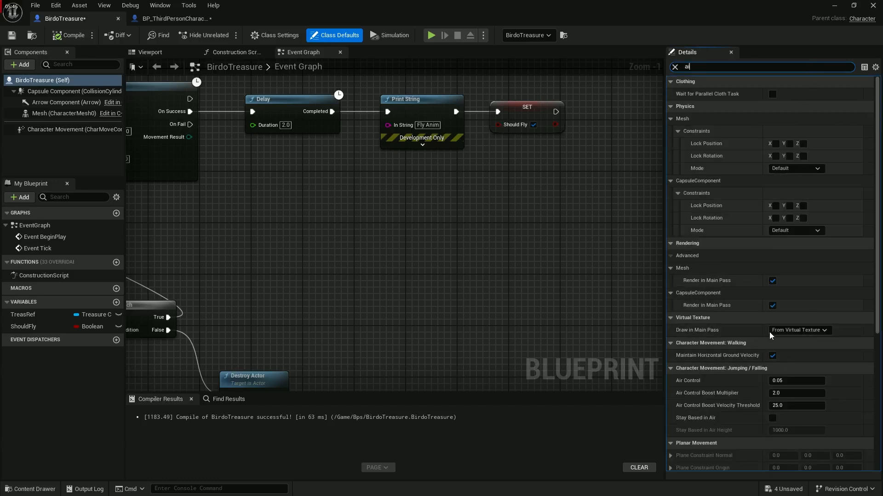
scroll(758, 351, "down", 5)
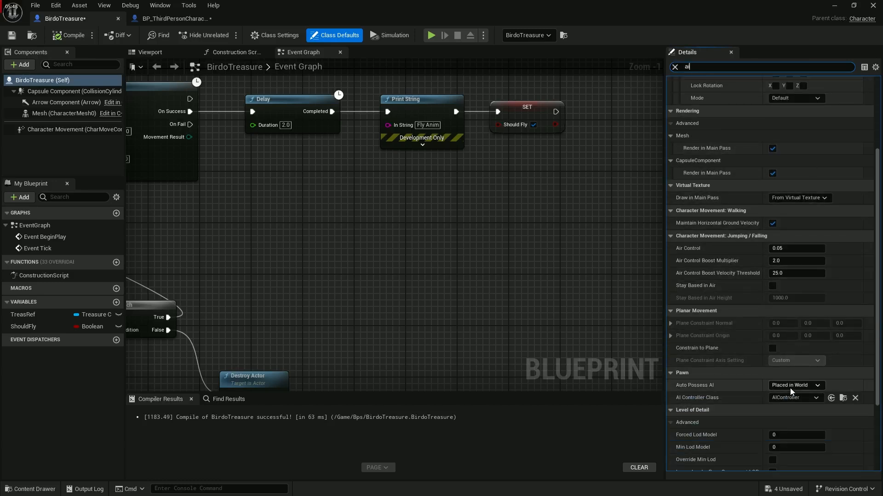
left_click(807, 387)
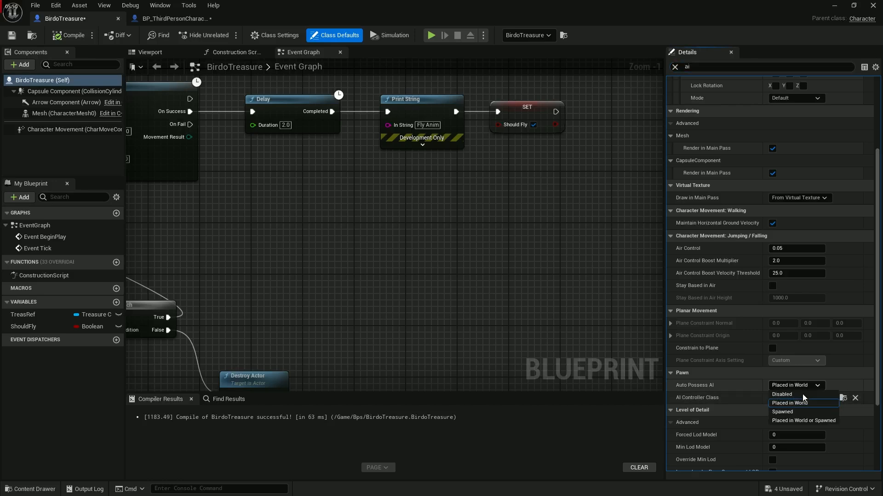
left_click(798, 422)
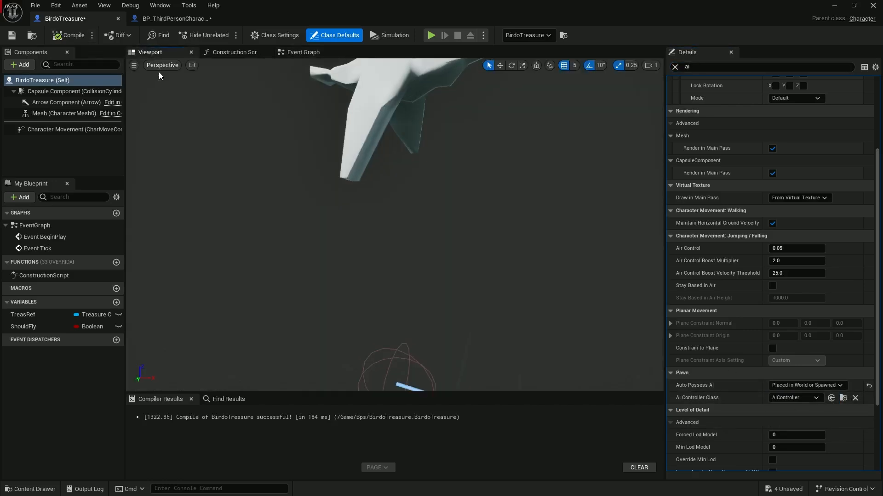
Step: Increase the BirdoTreasure capsule's half height so it reaches up to the bird, set the mesh's Z location to 185, and compile
right_click_drag(395, 225, 337, 158)
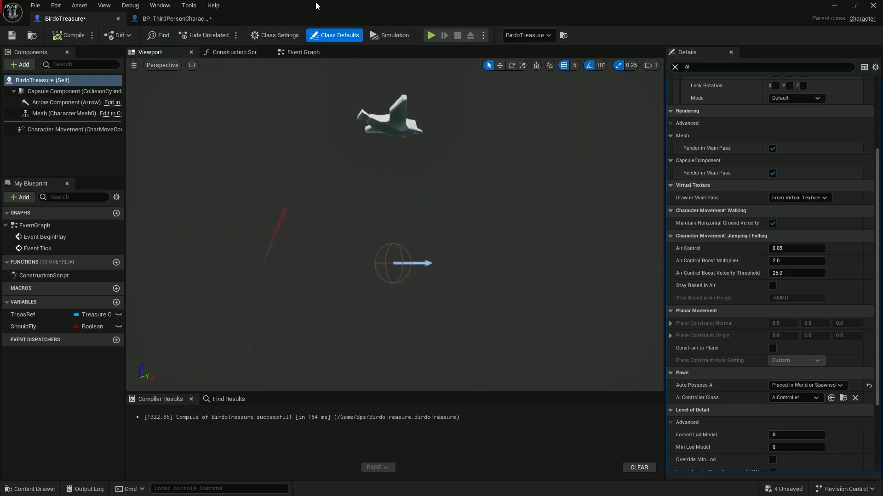
left_click(395, 253)
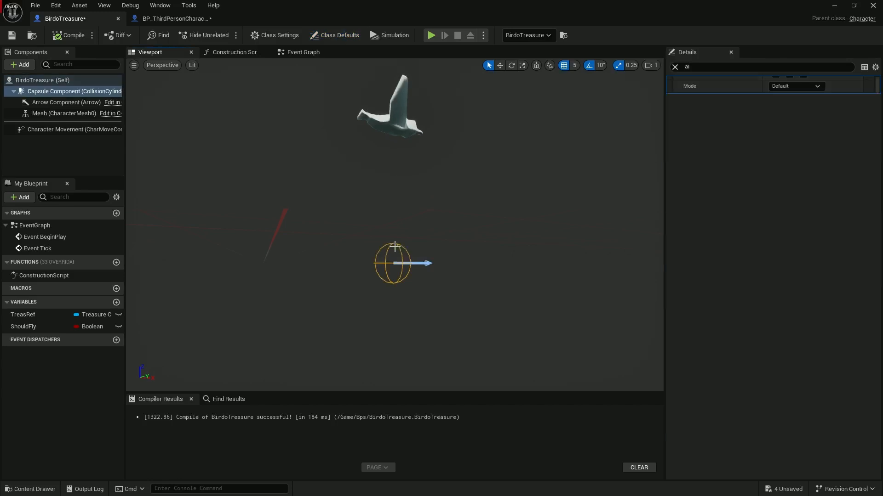
left_click(676, 67)
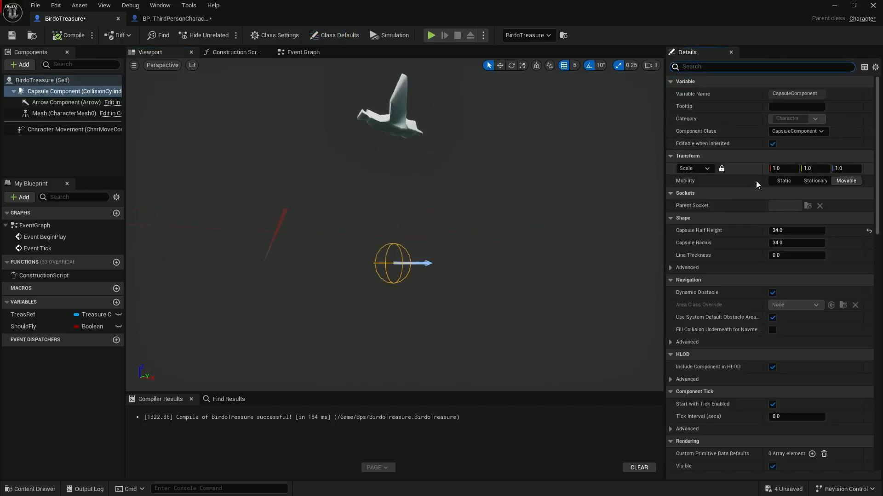
left_click_drag(797, 230, 850, 230)
left_click(789, 230)
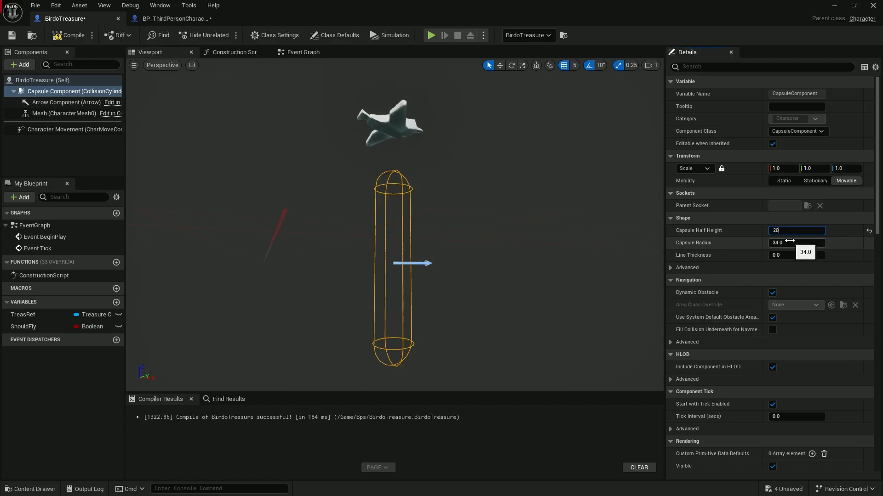
left_click(60, 113)
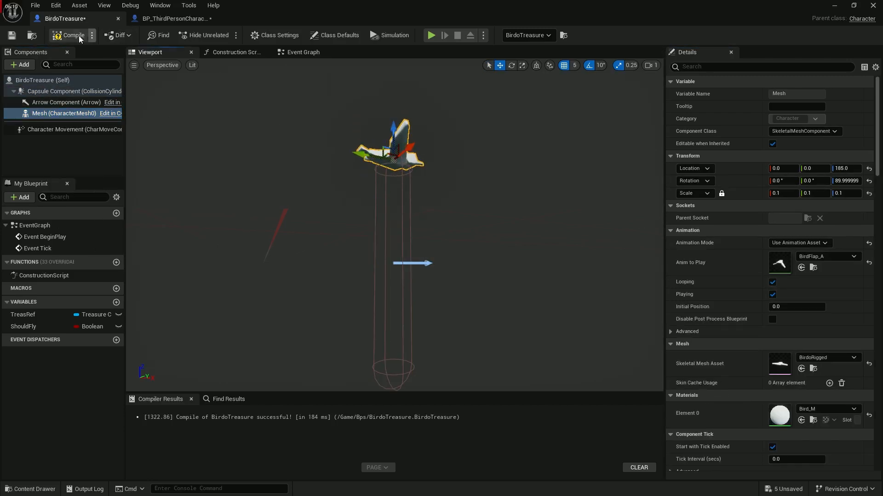
Step: Play-test the level from the main editor, running the character around to watch the spawned birds fly toward the chests, and stop
left_click_drag(333, 13, 472, 404)
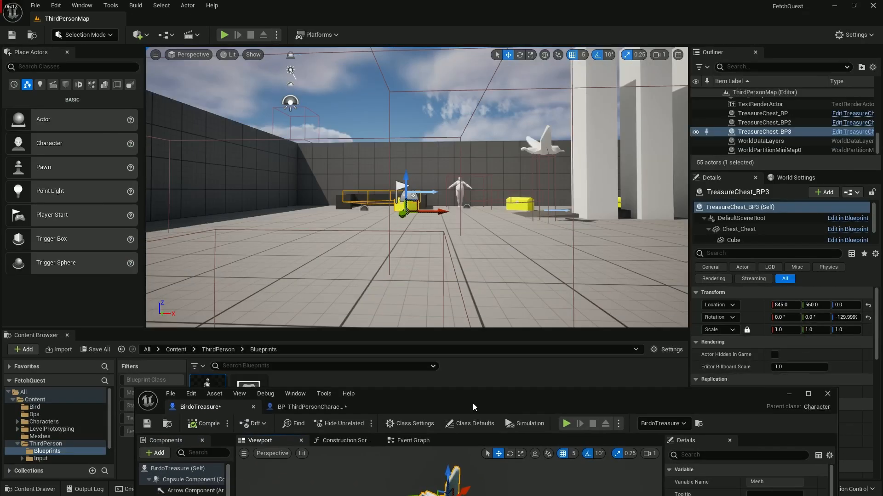
left_click(224, 35)
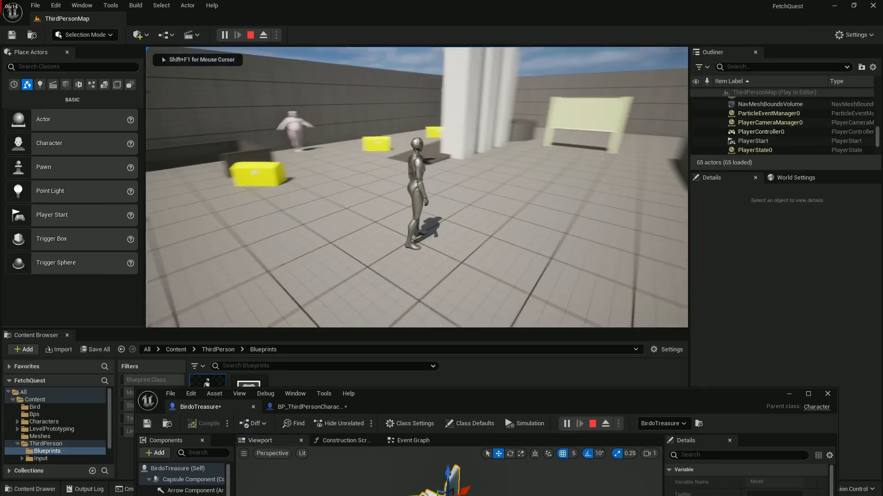
key("s")
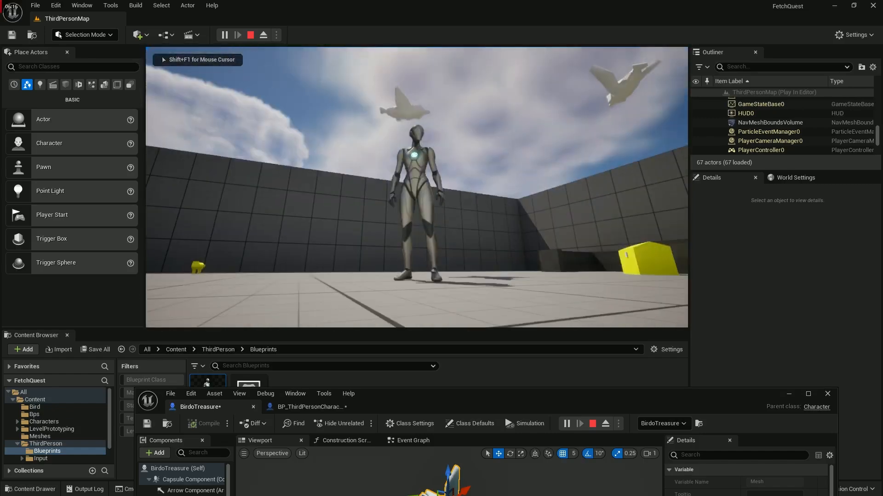
key("s")
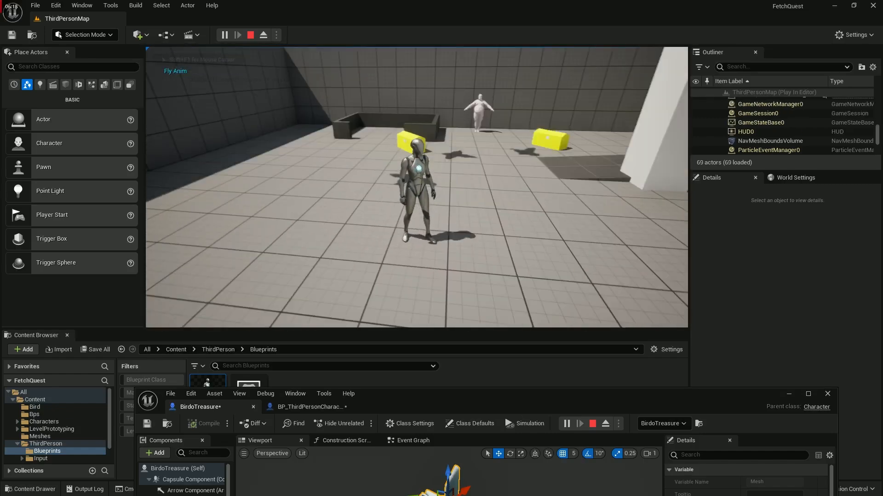
key("a")
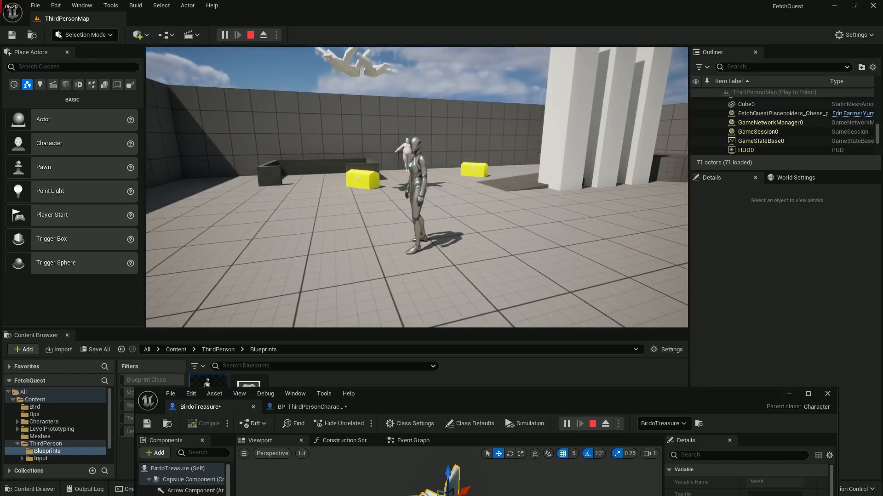
key("s")
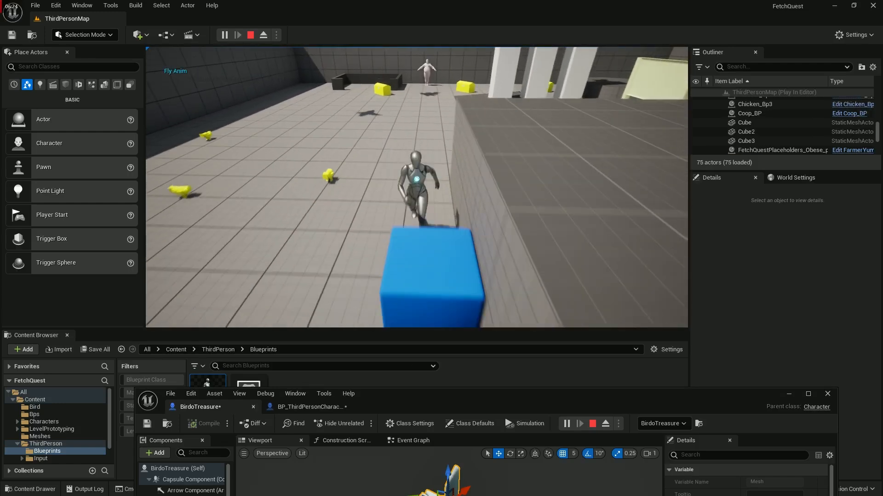
key("space")
key("s")
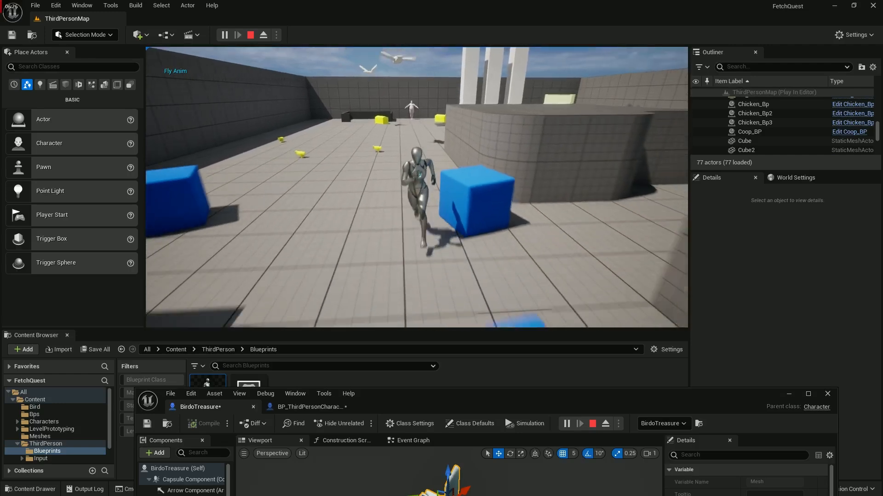
key("d")
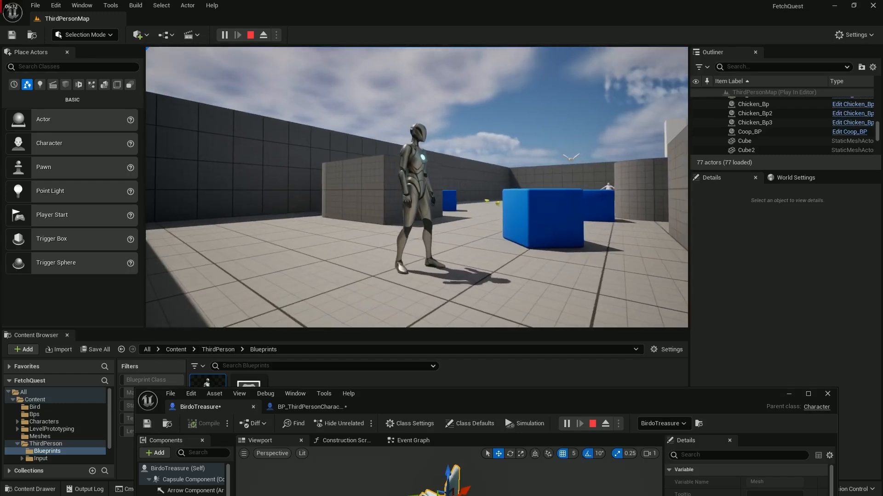
key("w")
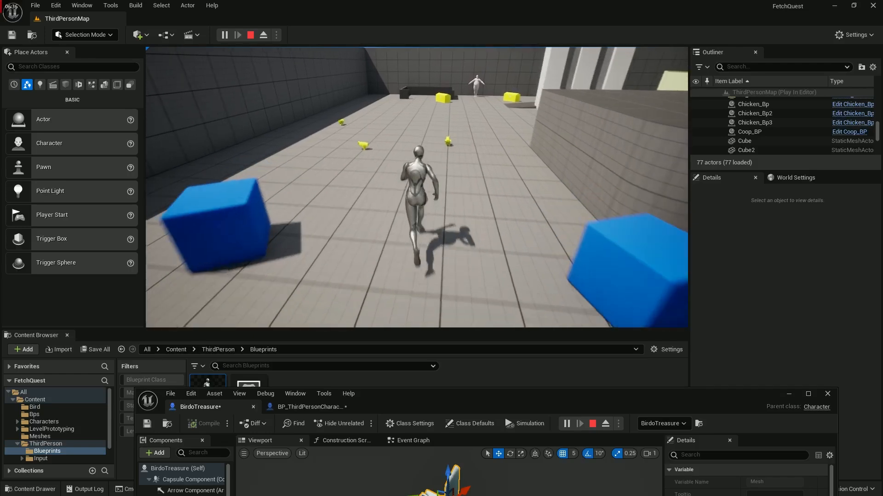
key("w")
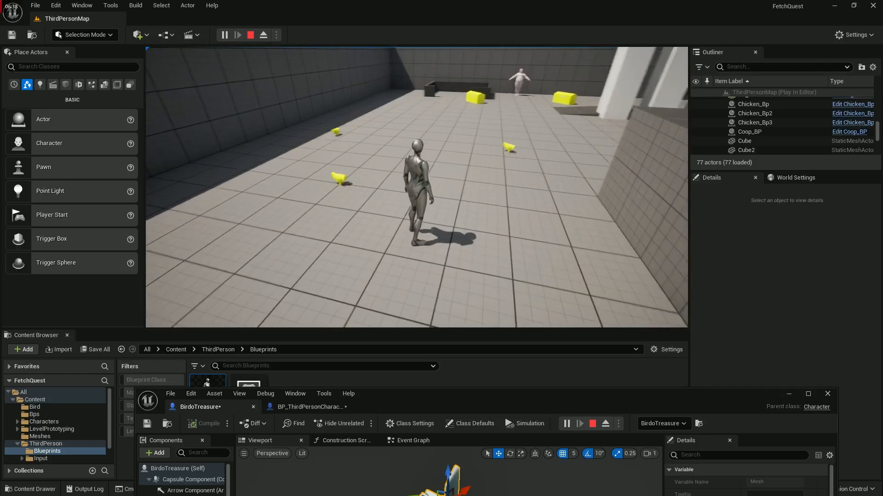
key("w")
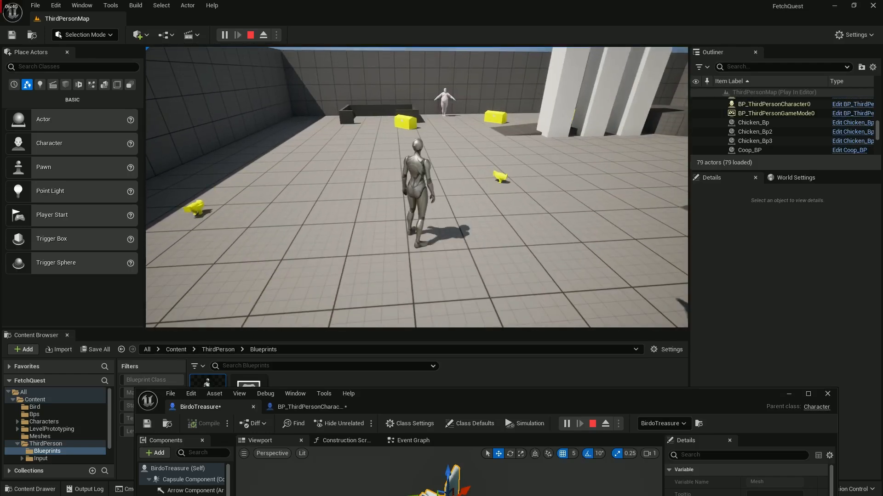
key("s")
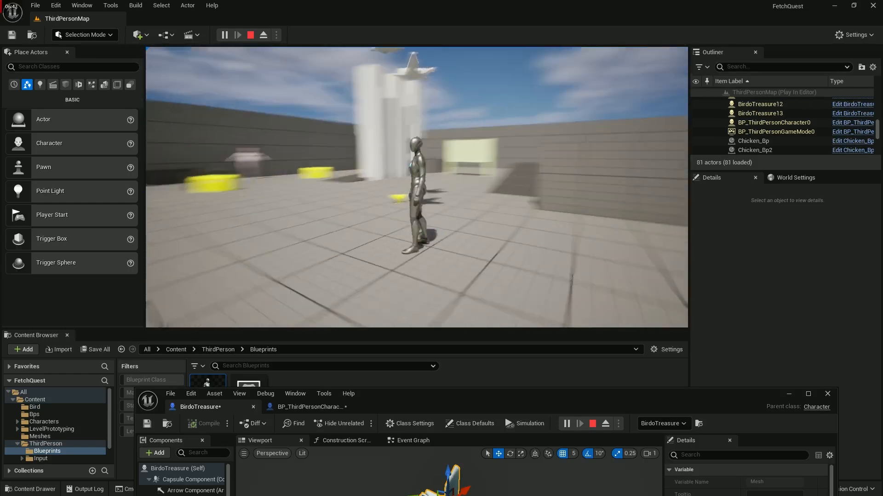
key("s")
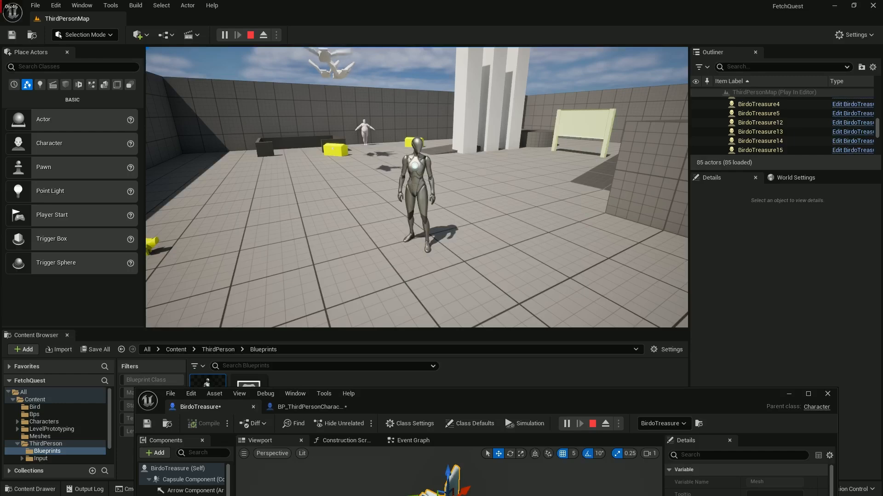
key("Escape")
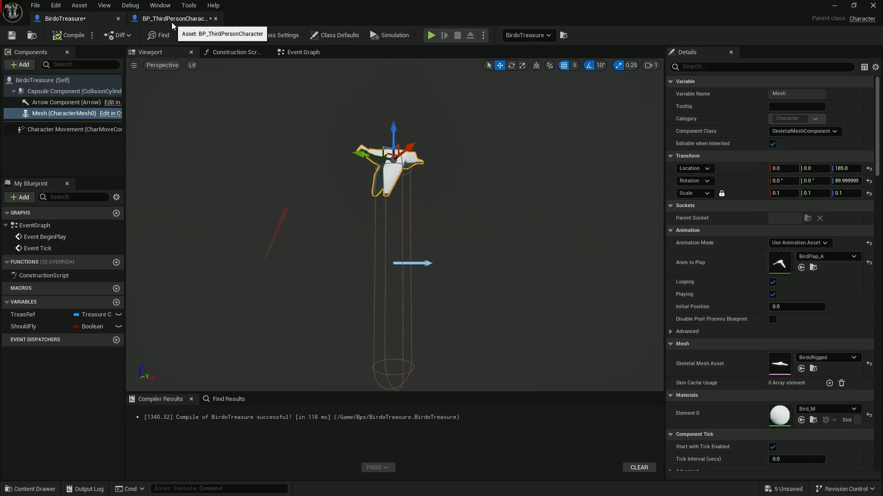
Step: In BirdoTreasure's event graph, set the Get Distance To comparison threshold before the Branch to 3000 and compile
left_click(303, 53)
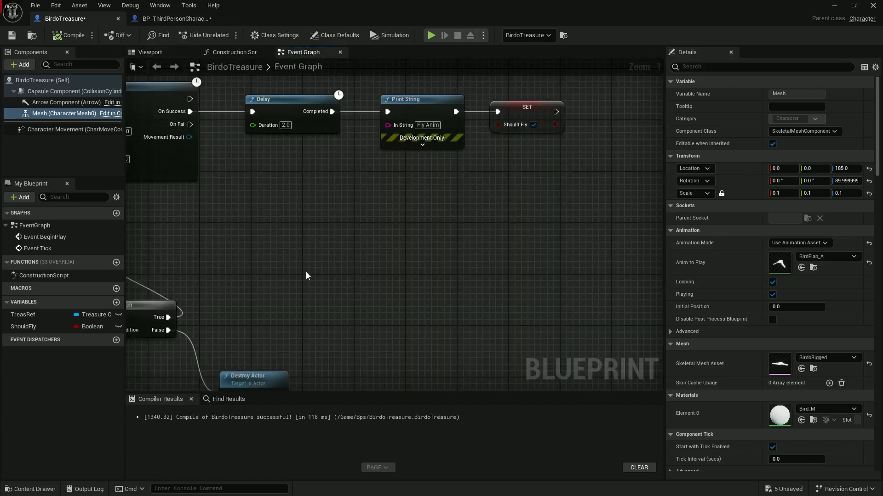
scroll(306, 273, "down", 3)
right_click_drag(299, 278, 492, 227)
scroll(370, 291, "up", 4)
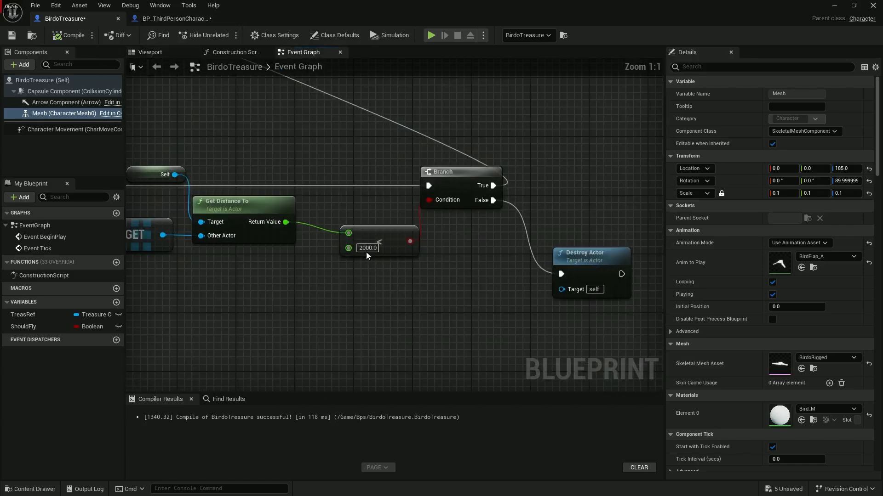
left_click(367, 250)
left_click(362, 252)
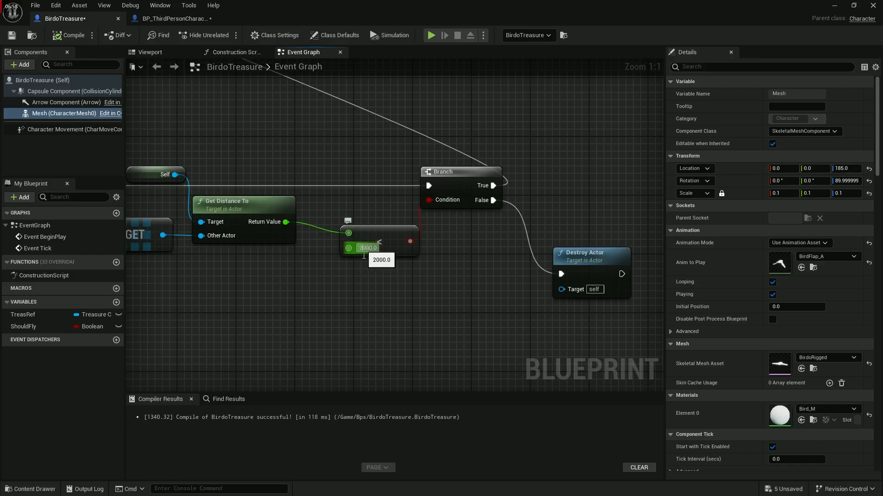
key("BackSpace")
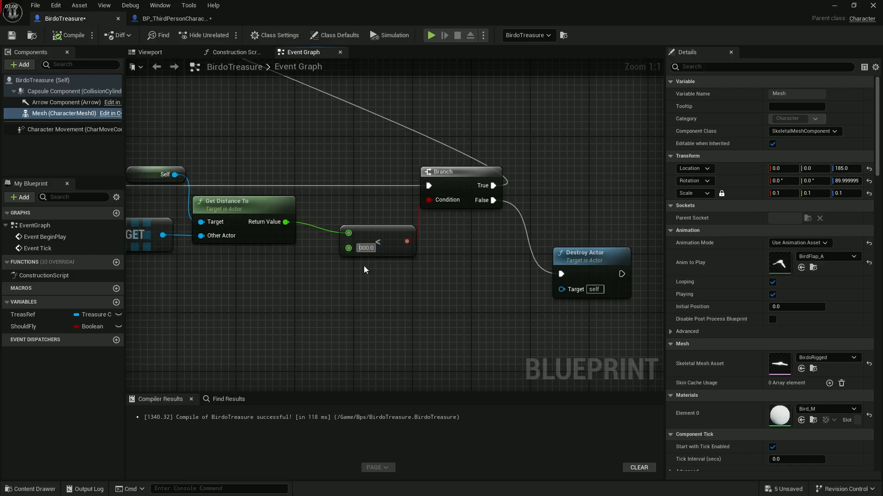
type("3")
key("Return")
left_click(67, 31)
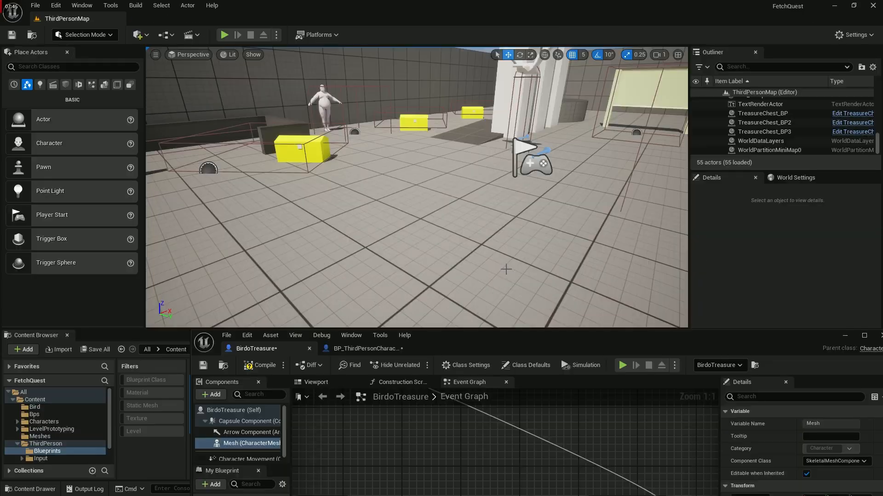
Step: Play-test the level from the main editor to check where the birds fly with the larger distance threshold, and stop
right_click_drag(471, 250, 471, 250)
key("s")
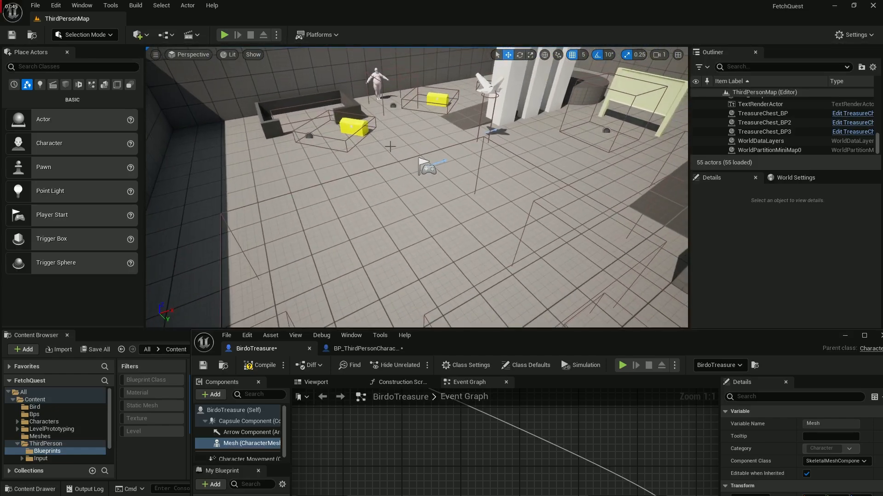
left_click(224, 36)
key("s")
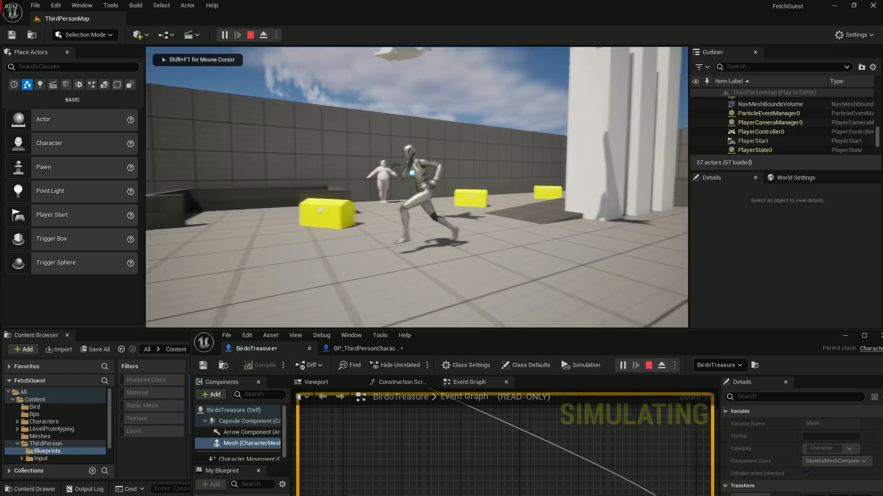
key("s")
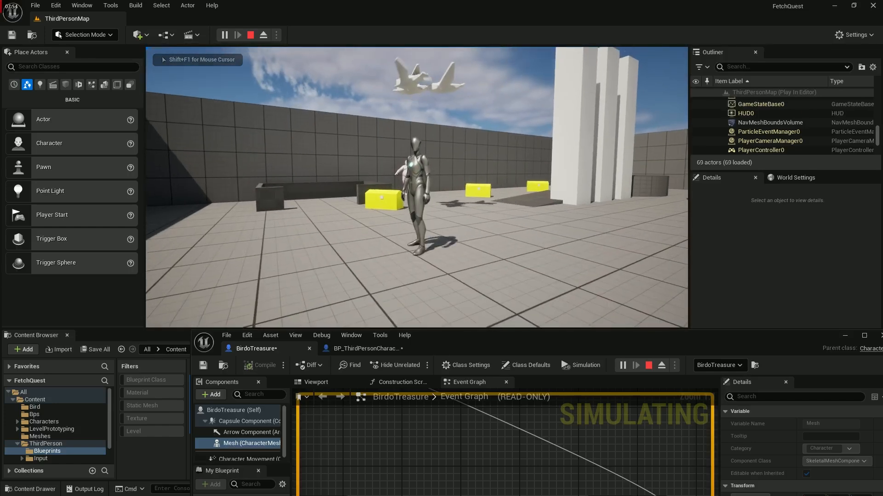
key("Escape")
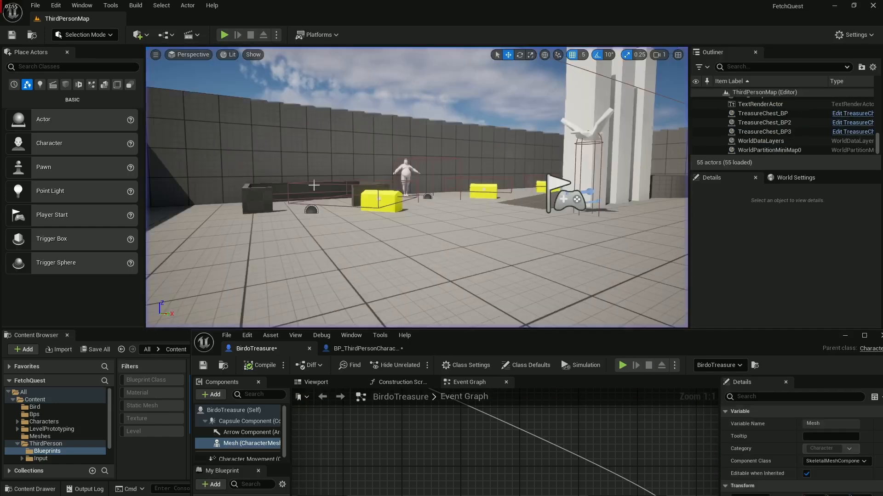
Step: Delete the two farther treasure chests, TreasureChest_BP2 and TreasureChest_BP, from the level
left_click(488, 191)
key("Delete")
left_click(542, 186)
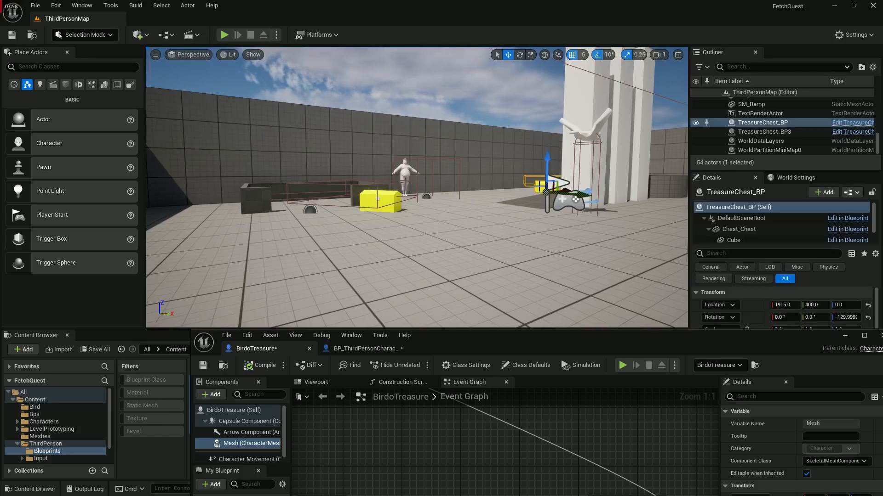
key("Delete")
Step: Play-test the level with only TreasureChest_BP3 left, watch the spawned birds' direction, and stop
left_click(224, 34)
left_click(347, 141)
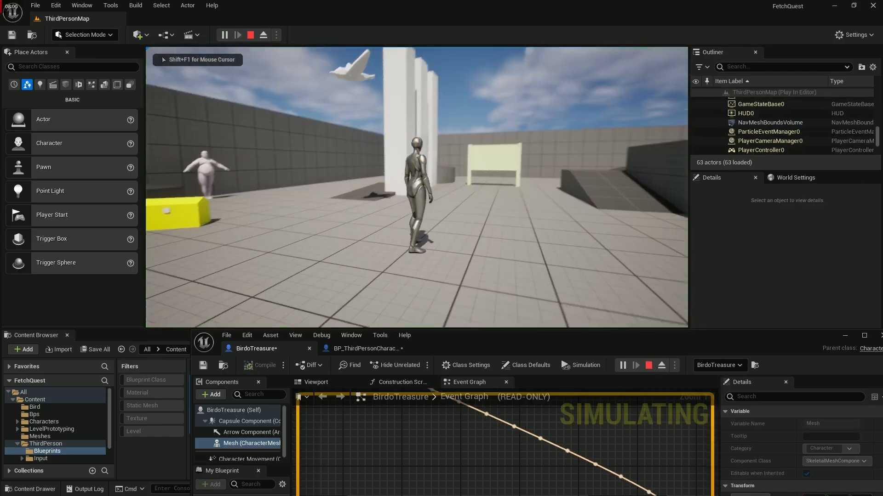
key("w")
key("s")
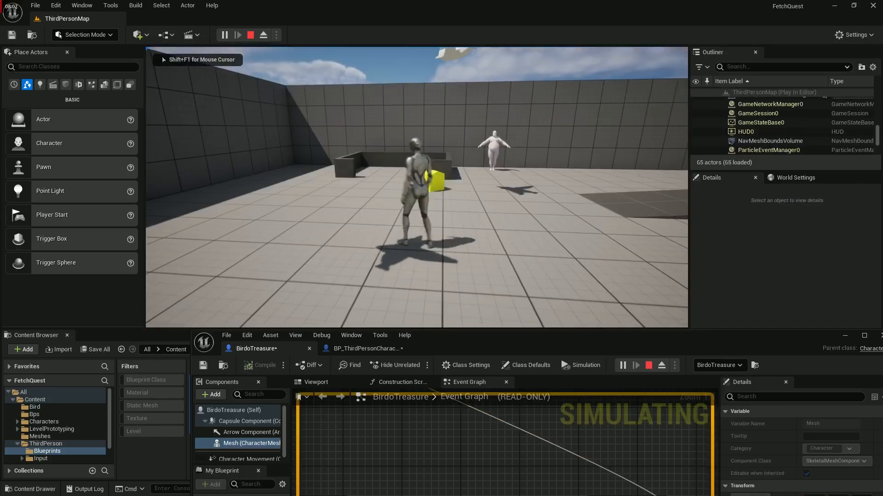
key("Escape")
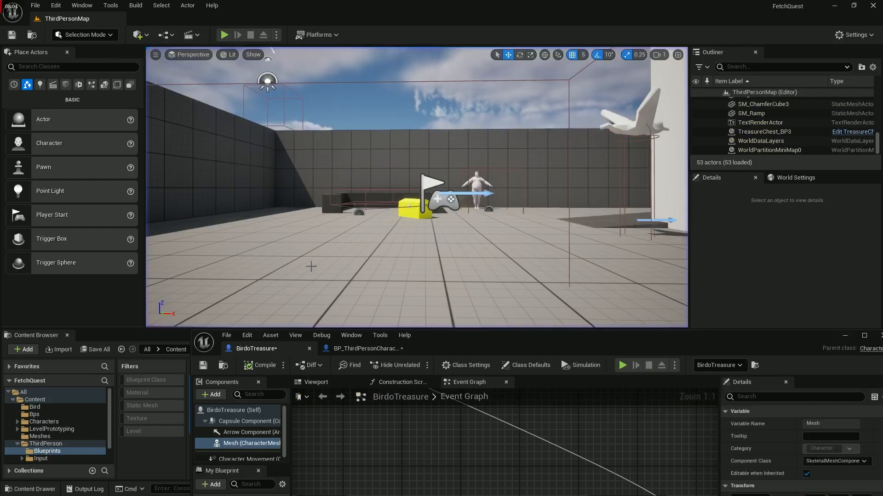
Step: In BP_ThirdPersonCharacter, attach the Arrow2 component behind the character to FollowCamera
double_click(502, 340)
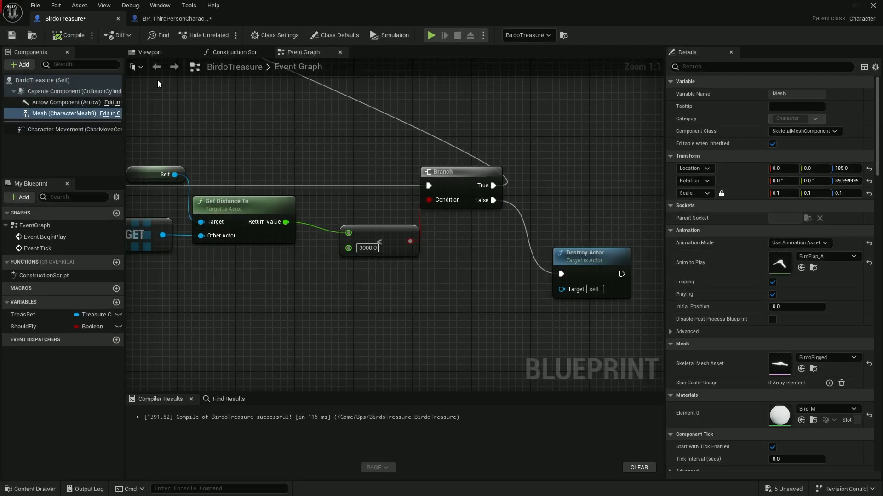
left_click(183, 18)
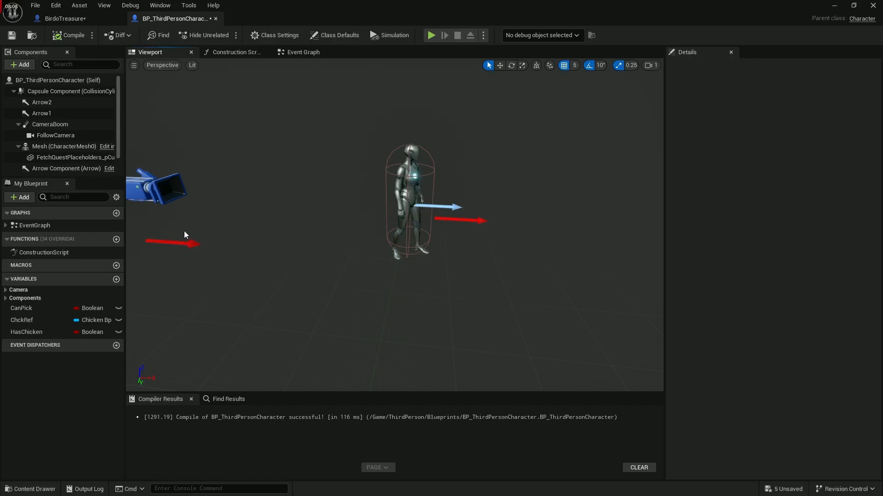
left_click(186, 239)
key("f")
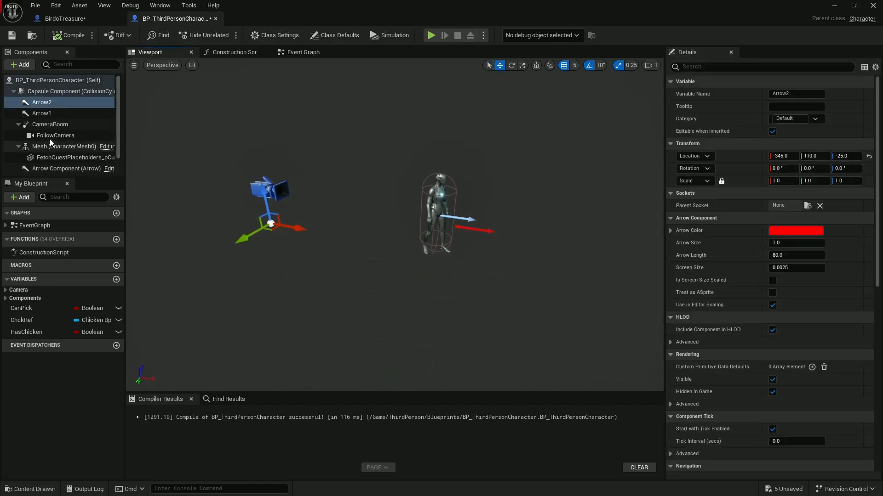
left_click_drag(38, 103, 51, 137)
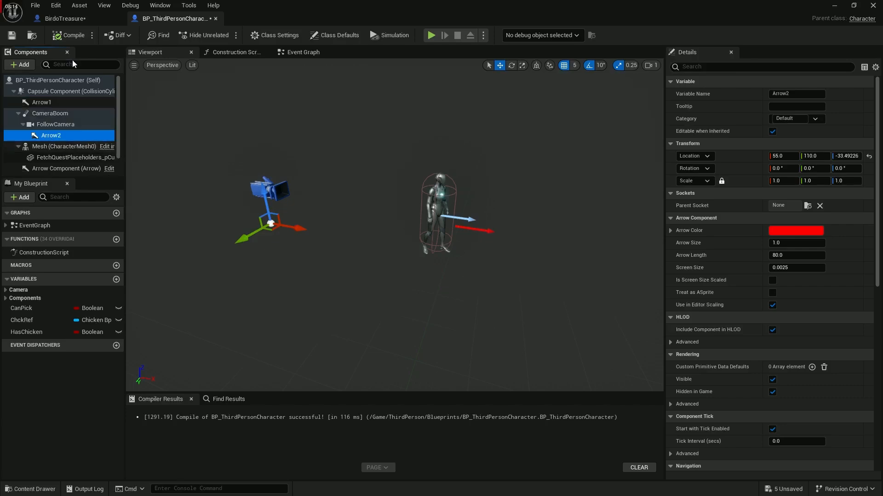
Step: Play-test the level to check how birds spawn with Arrow2 following the camera, and stop
double_click(327, 16)
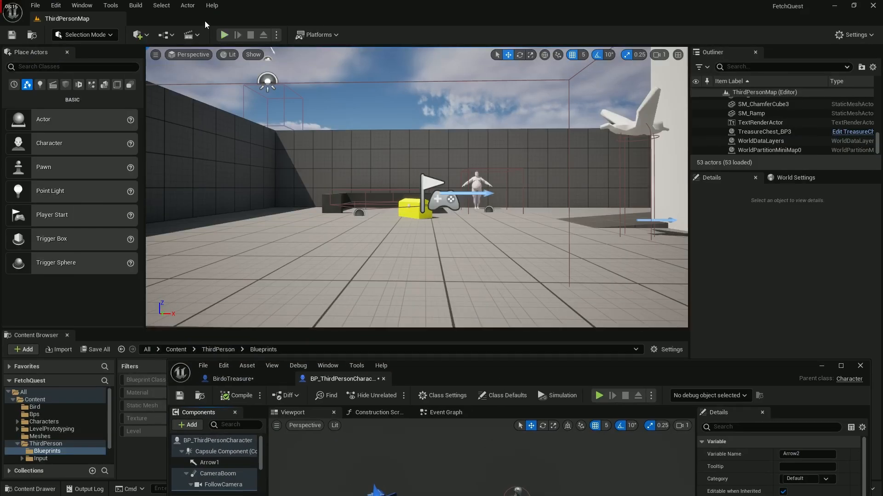
left_click(224, 35)
key("w")
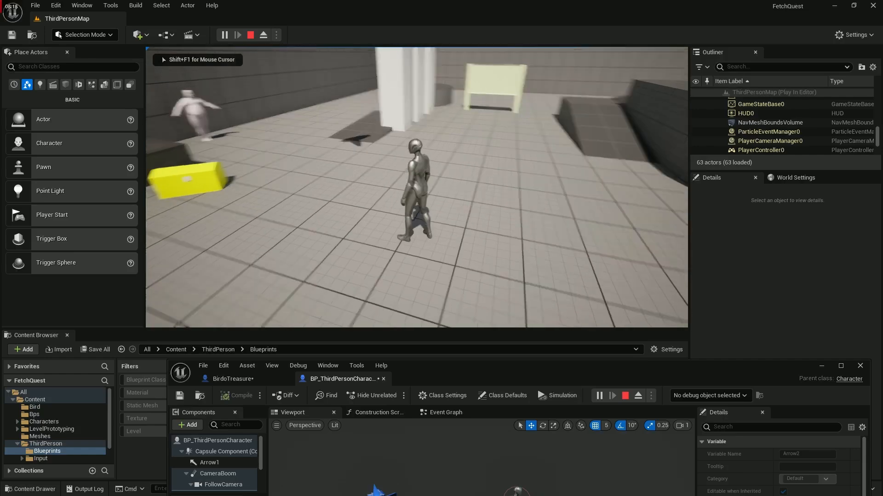
key("e")
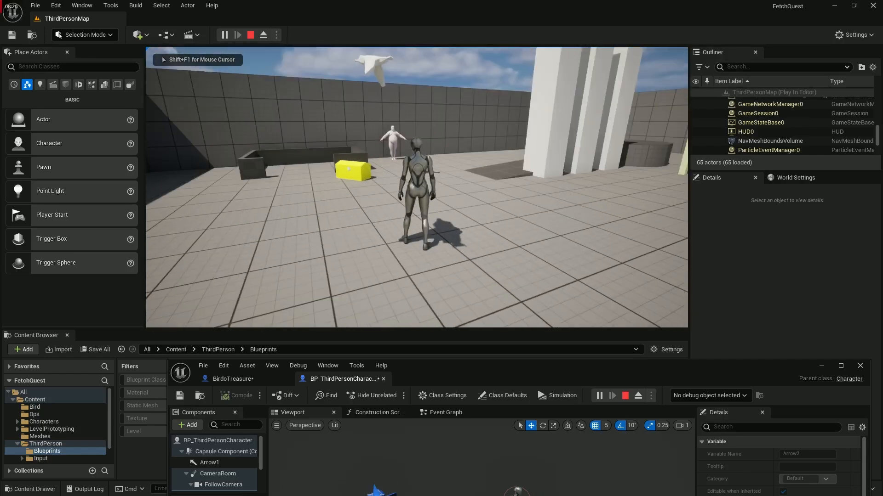
key("e")
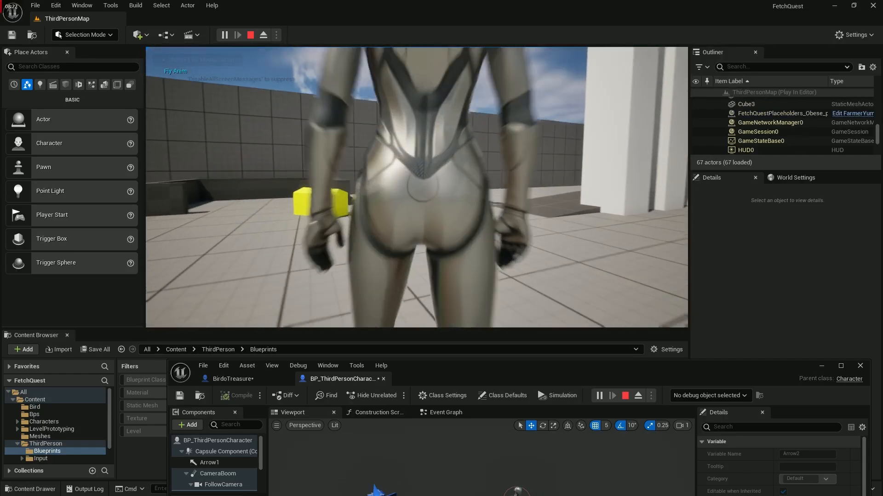
key("e")
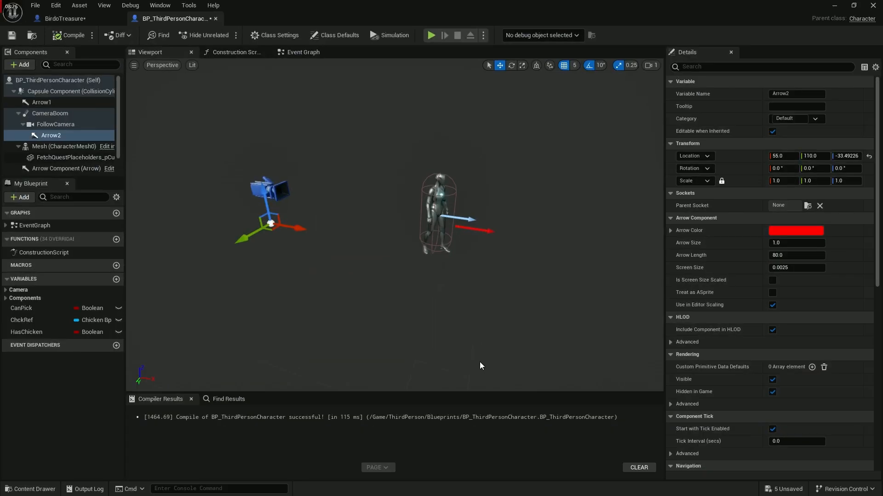
Step: Disable Do Collision Test on the CameraBoom and compile BP_ThirdPersonCharacter
left_click(47, 115)
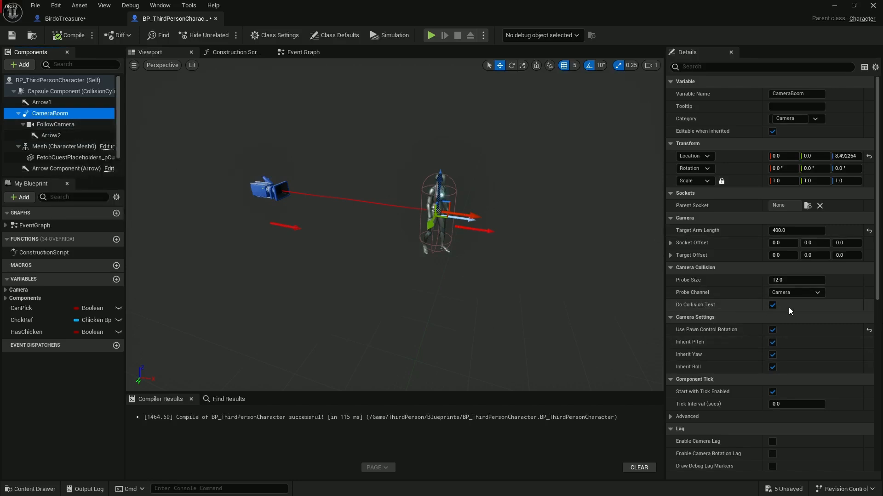
left_click(772, 306)
left_click(75, 35)
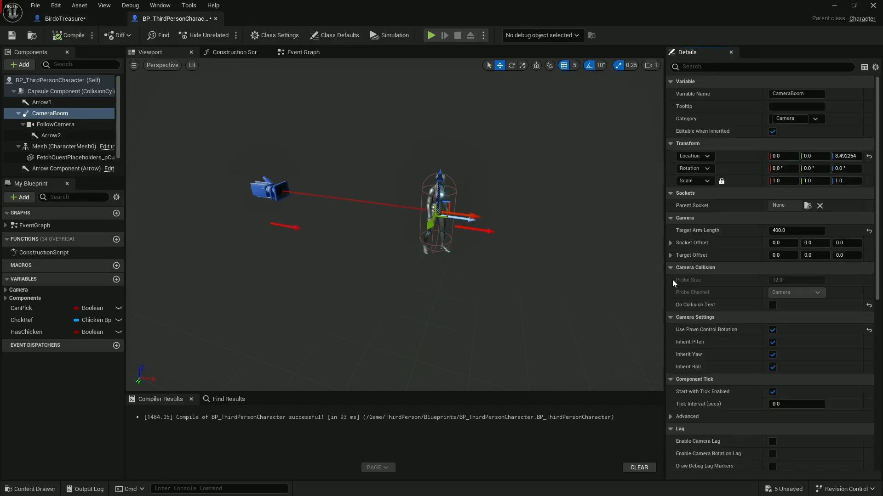
Step: Re-enable the CameraBoom's Do Collision Test and examine the physics and collision settings of BirdoTreasure's Mesh
left_click(772, 306)
left_click(98, 19)
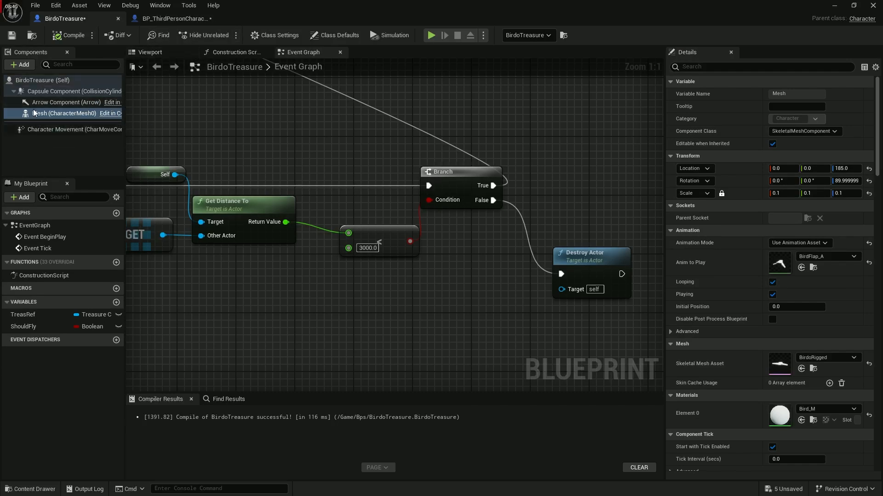
left_click(87, 113)
scroll(779, 363, "down", 3)
scroll(779, 363, "down", 15)
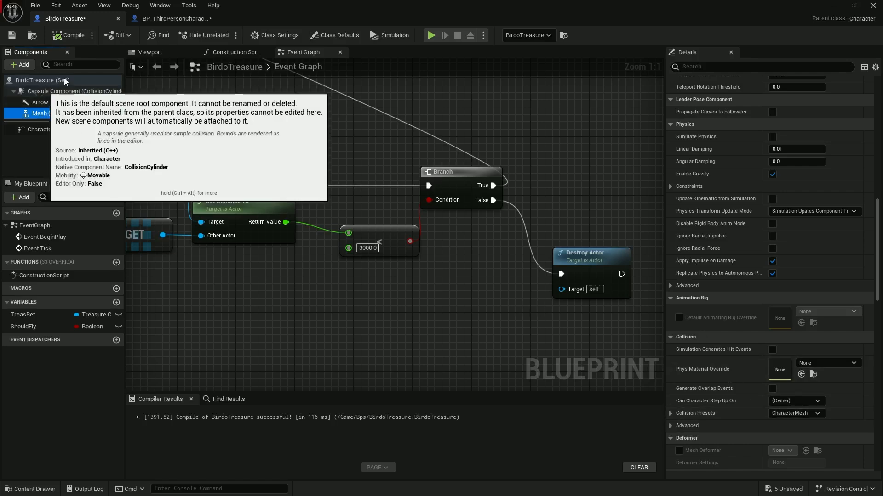
Step: In BP_ThirdPersonCharacter, switch the CameraBoom's Do Collision Test off again and recompile
left_click(174, 19)
left_click(50, 114)
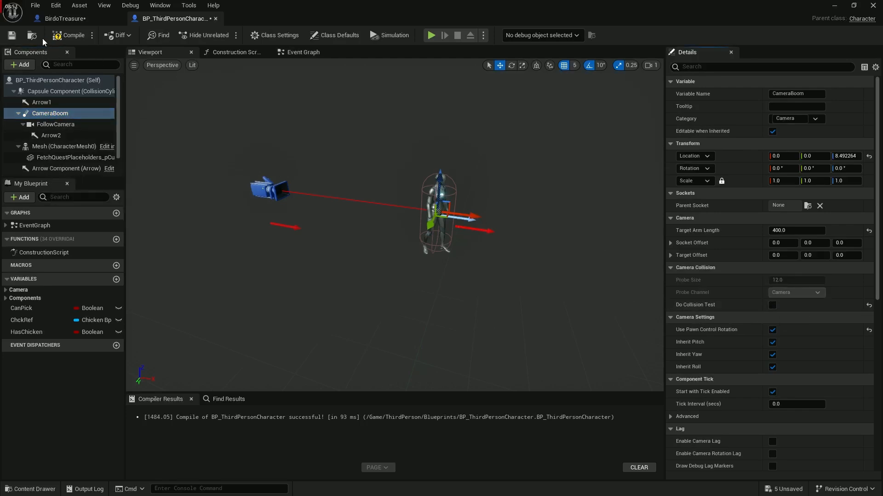
left_click(68, 36)
Step: Play-test the level with the camera collision test off, run around while birds spawn, and stop
left_click_drag(267, 16, 503, 381)
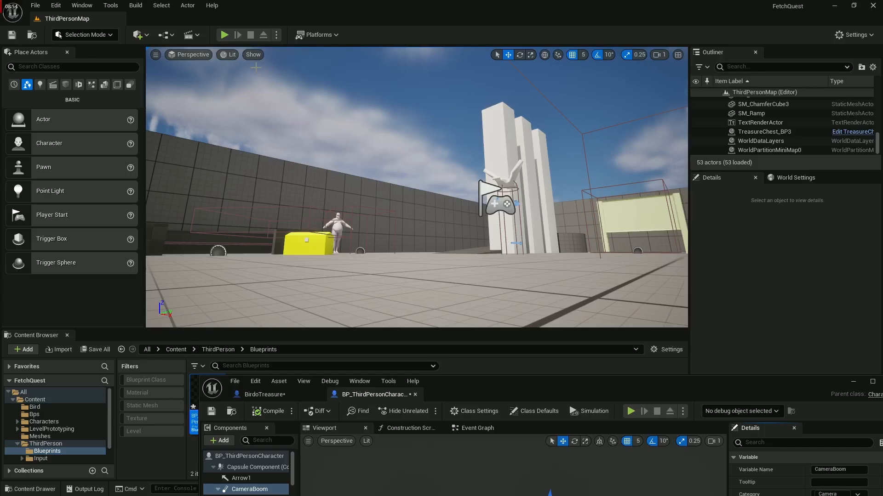
left_click(224, 35)
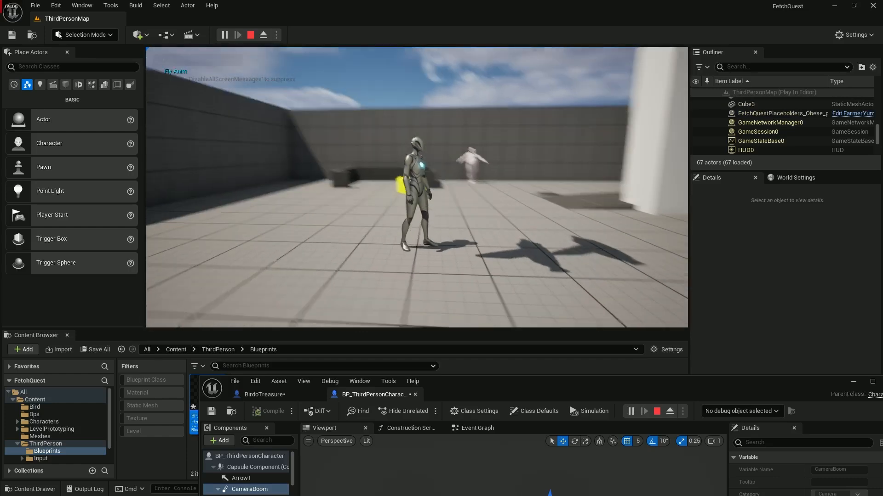
key("w")
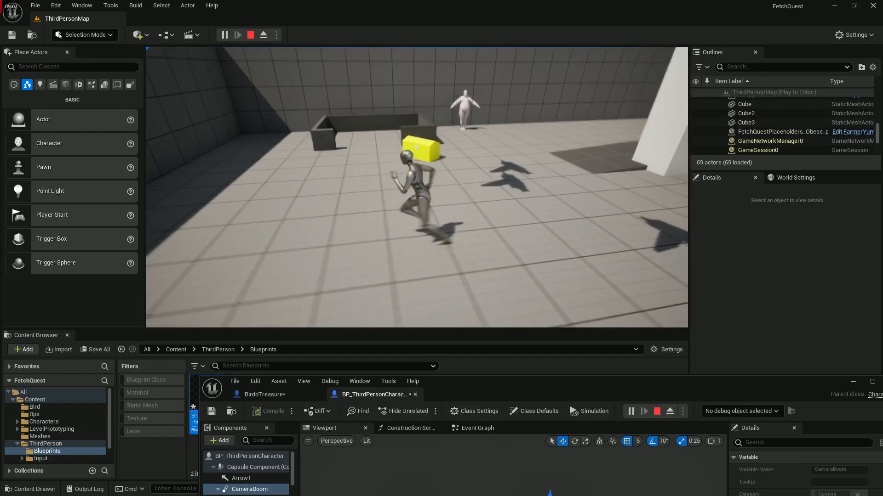
key("Escape")
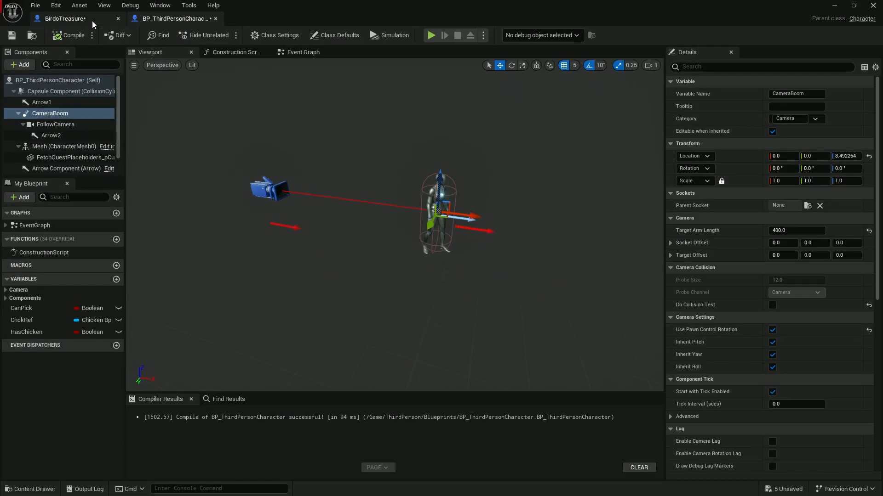
Step: In BP_ThirdPersonCharacter's event graph, set the Time of Set Timer by Event for the Spawner event to 5.0 and compile
left_click(86, 24)
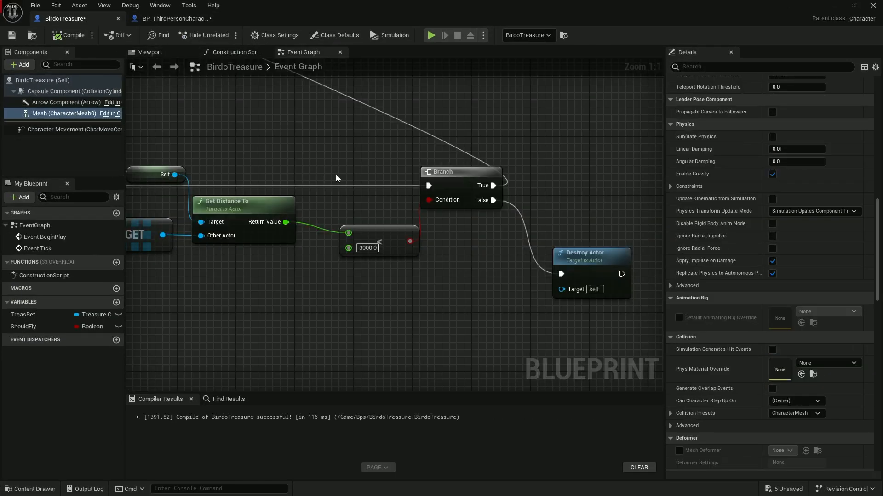
scroll(386, 339, "down", 3)
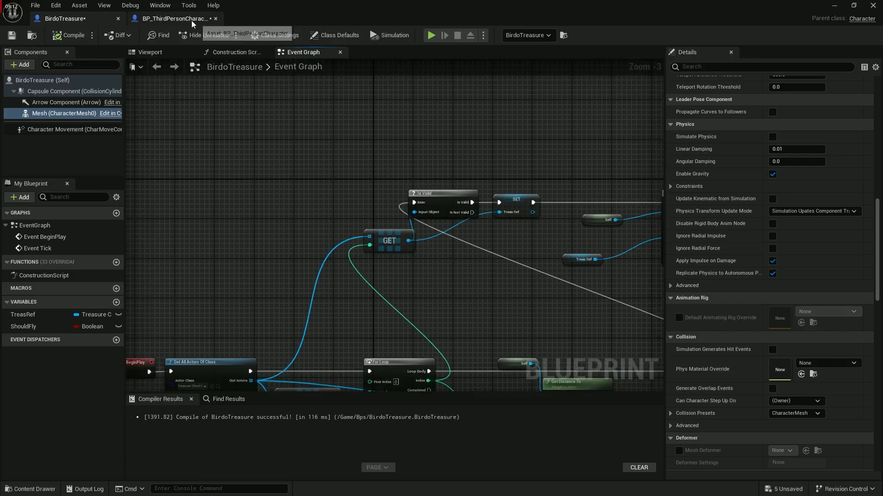
left_click(170, 18)
left_click(300, 53)
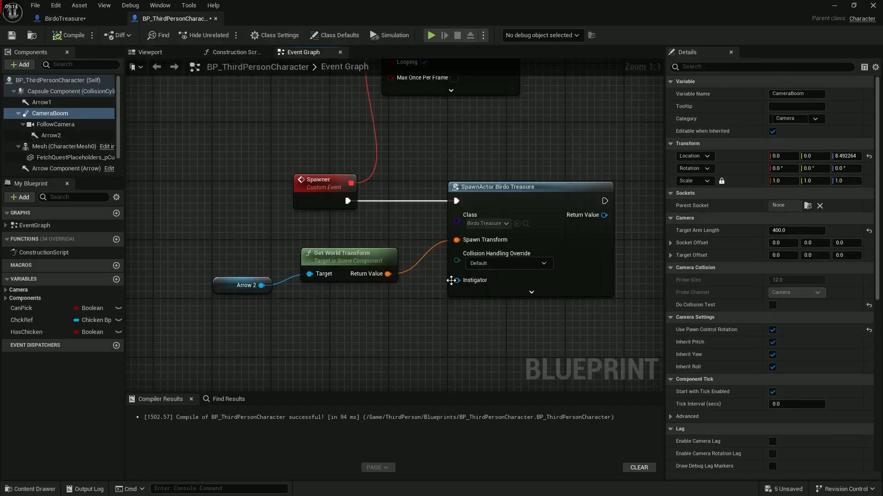
right_click_drag(451, 281, 467, 214)
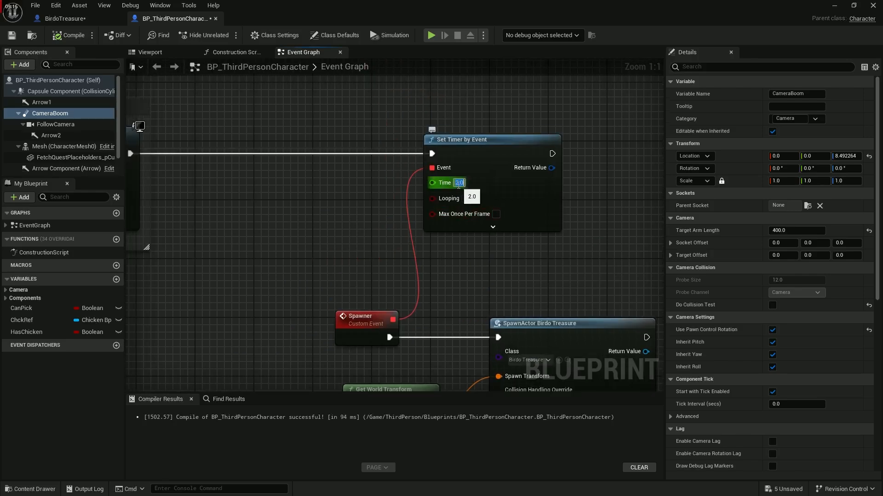
type("5")
left_click(465, 198)
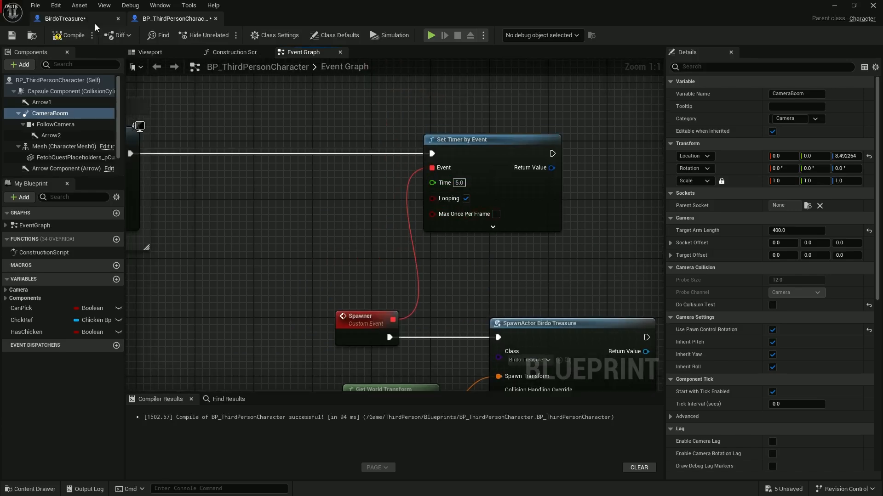
left_click(69, 35)
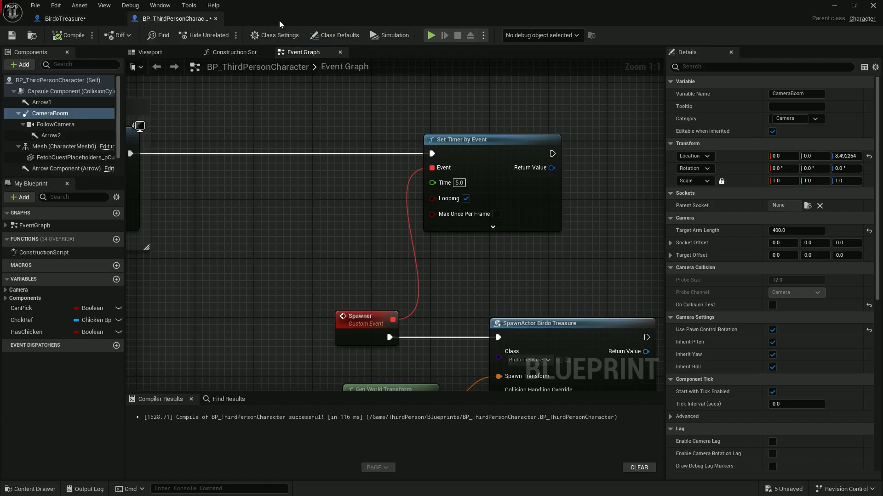
Step: Duplicate the NewIdle animation in the Content/Bird folder as Spin_BA and bring the copy up in the animation editor
left_click_drag(319, 20, 550, 459)
left_click(35, 407)
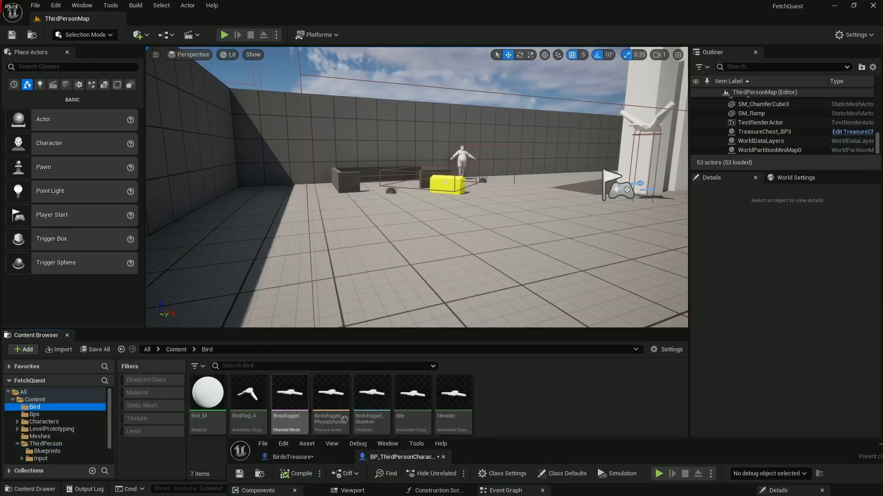
left_click(451, 402)
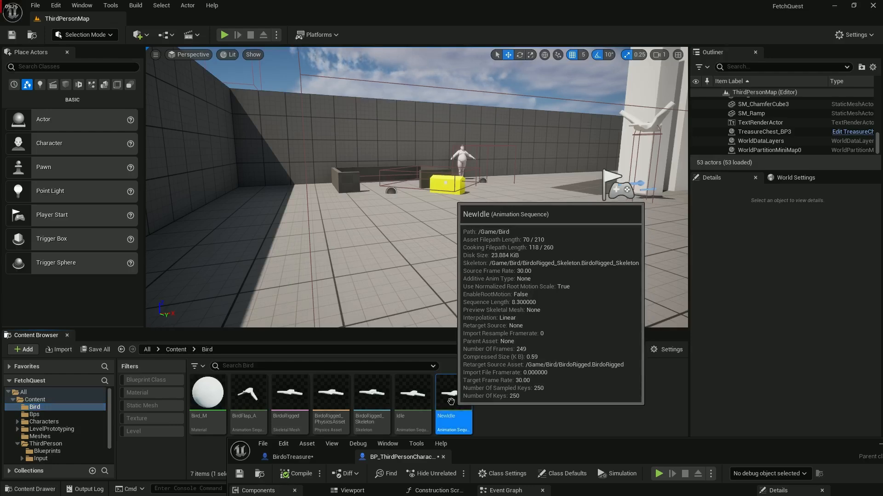
double_click(451, 402)
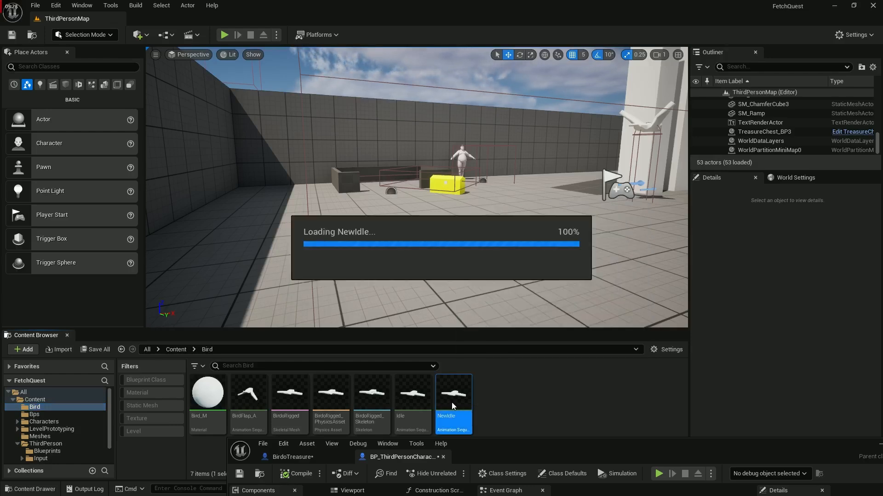
left_click_drag(580, 460, 551, 491)
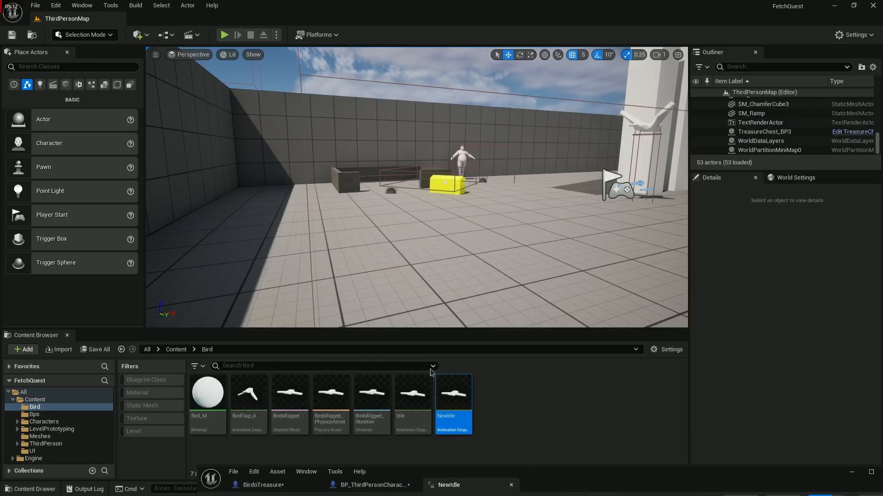
right_click(453, 397)
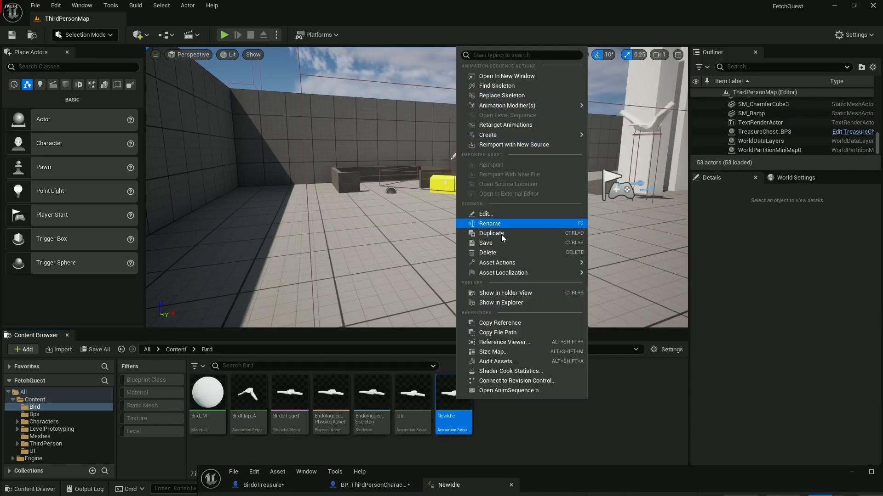
left_click(502, 235)
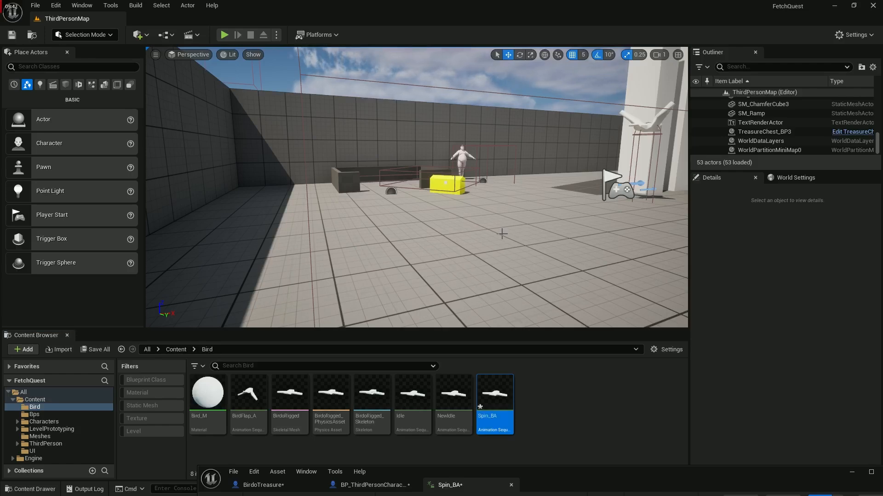
double_click(606, 485)
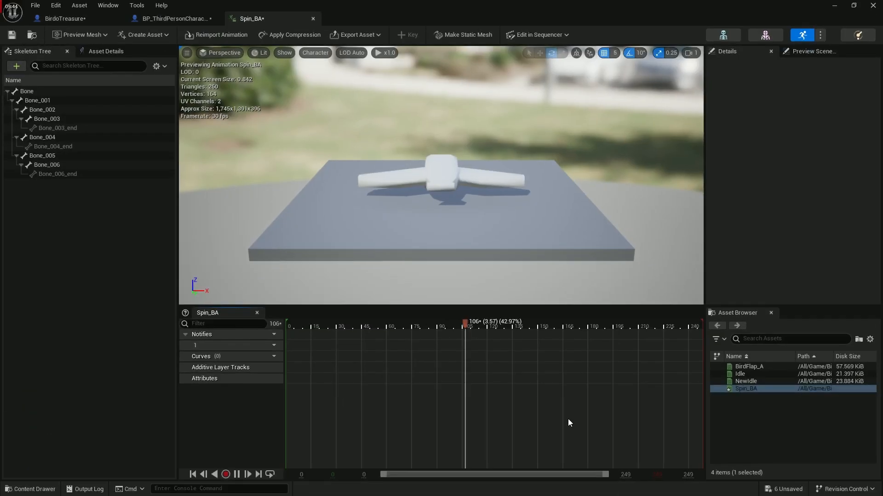
Step: Trim the Spin_BA animation to end at frame 120 and return the playhead to frame 0
left_click_drag(421, 329, 337, 328)
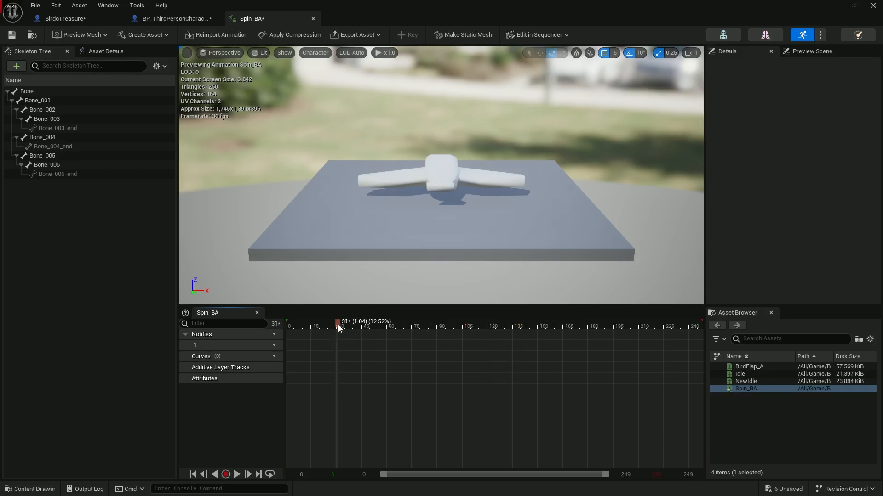
left_click_drag(338, 327, 423, 324)
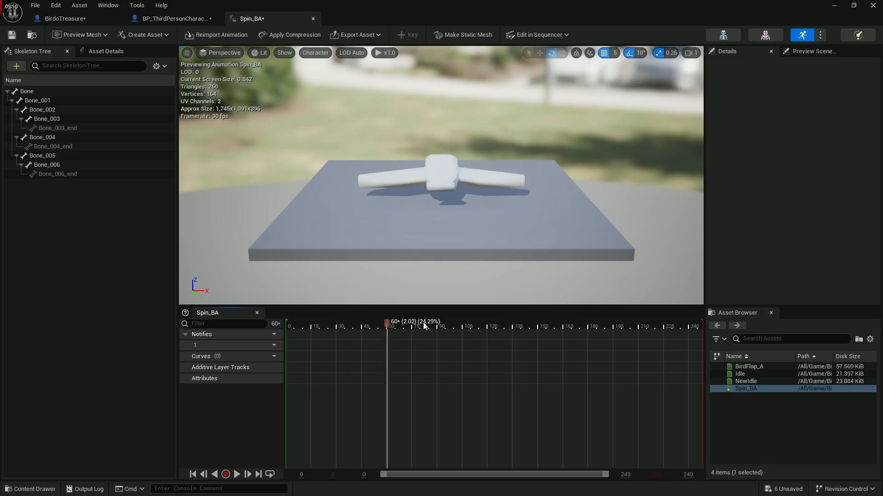
right_click(487, 328)
left_click(542, 227)
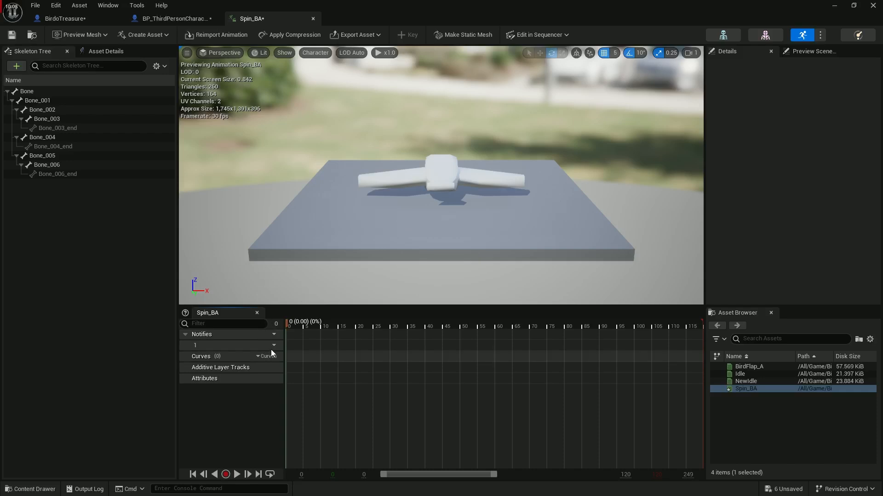
left_click_drag(470, 336, 301, 317)
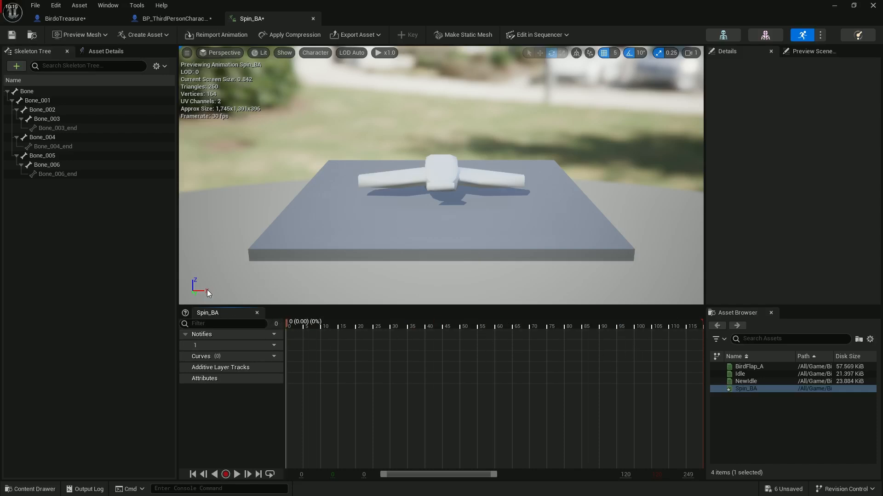
Step: Select Bone_001 and key its unrotated pose at frame 0 of Spin_BA
left_click(51, 101)
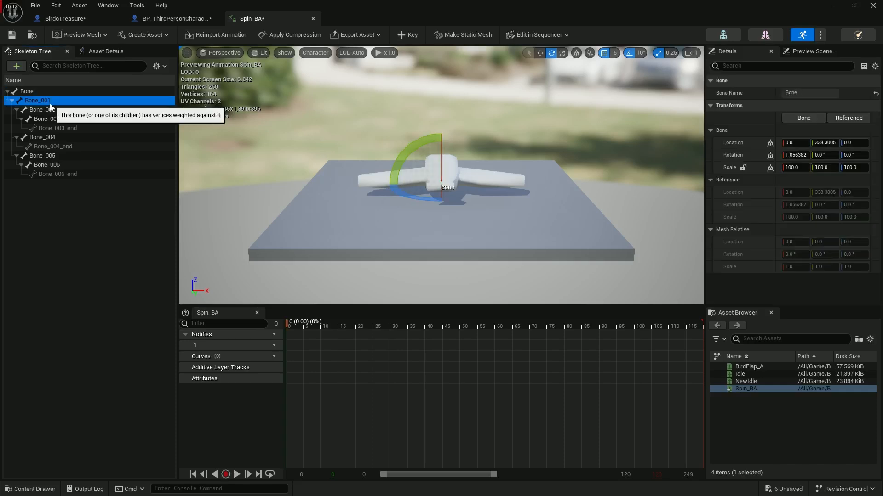
right_click_drag(354, 213, 360, 190)
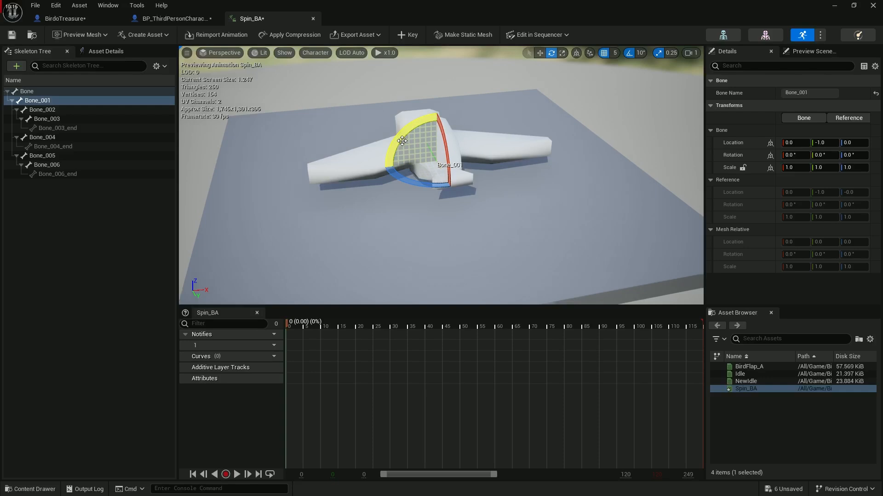
mouse_move(401, 141)
left_mouse_down()
mouse_move(391, 160)
mouse_move(401, 144)
left_mouse_up()
key("ctrl+z")
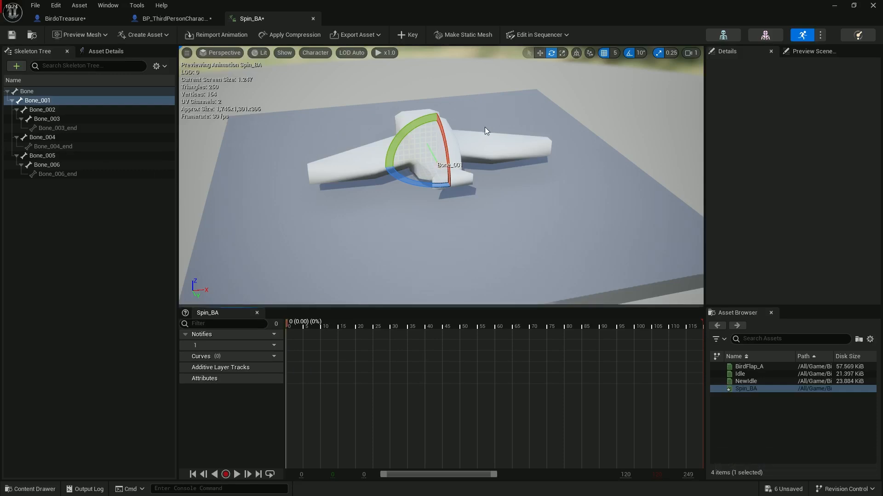
key("s")
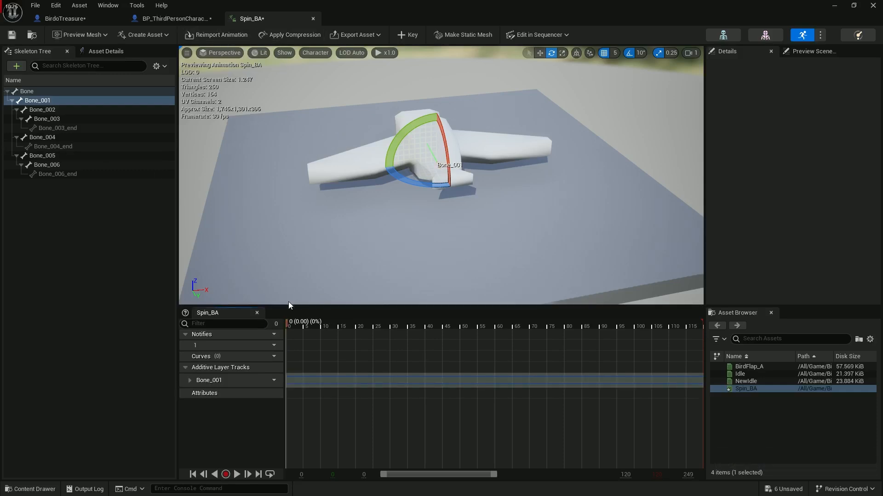
Step: Roll Bone_001 by -30° around the bird's body axis just past frame 1 and key the pose
left_click_drag(303, 331, 306, 329)
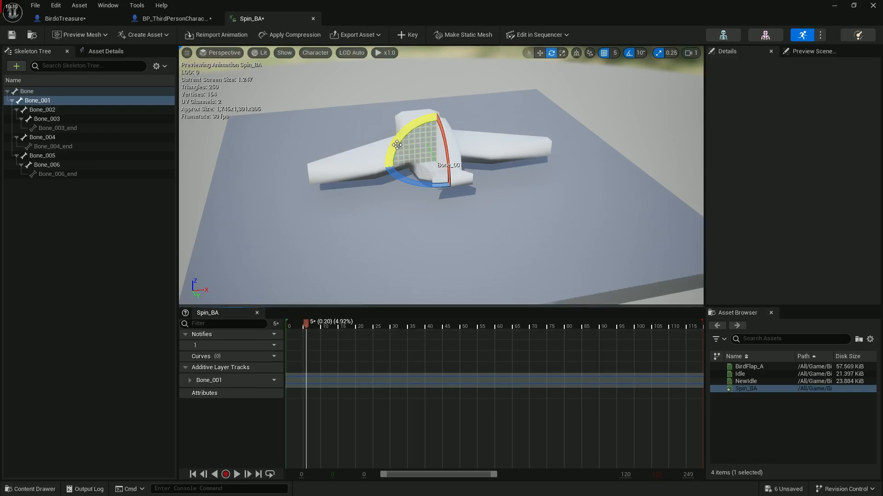
left_click_drag(302, 326, 291, 326)
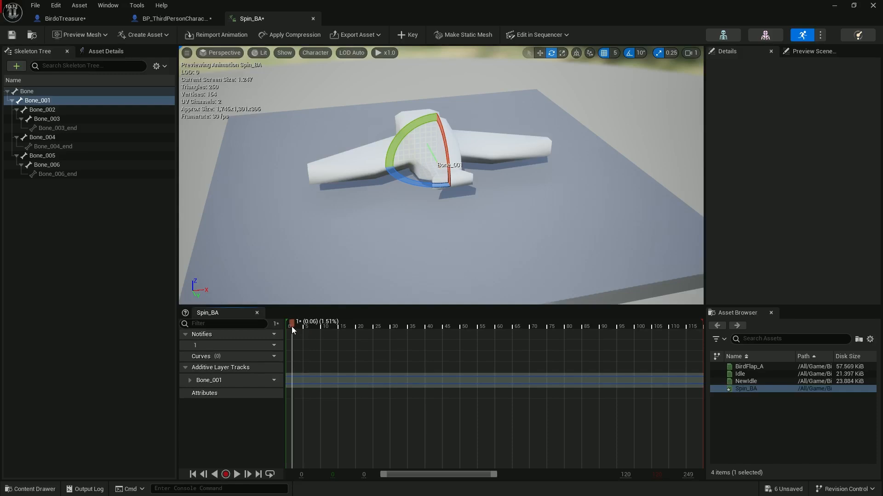
left_click_drag(398, 131, 389, 165)
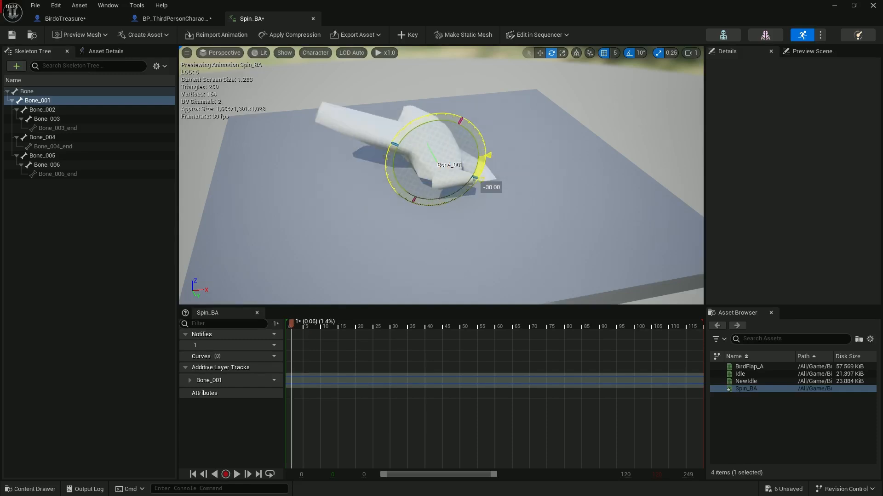
key("s")
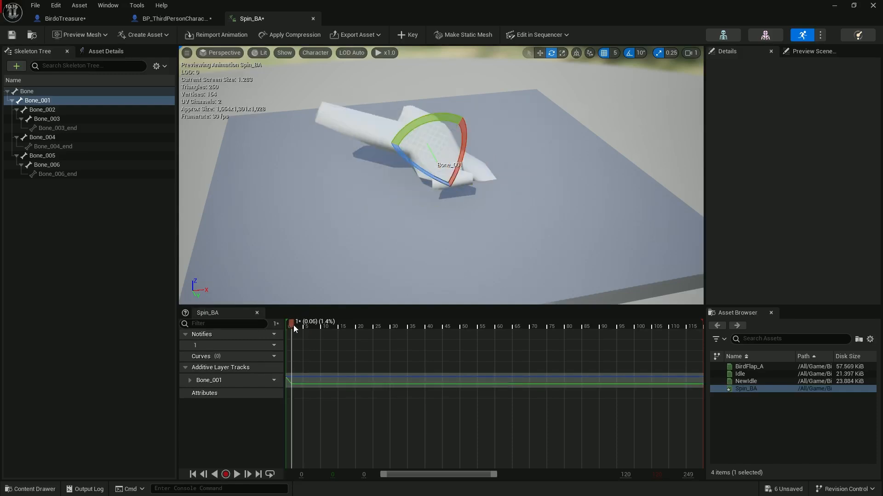
Step: Roll Bone_001 by 70° in the opposite direction at about frame 6 and key the pose
left_click_drag(295, 328, 309, 328)
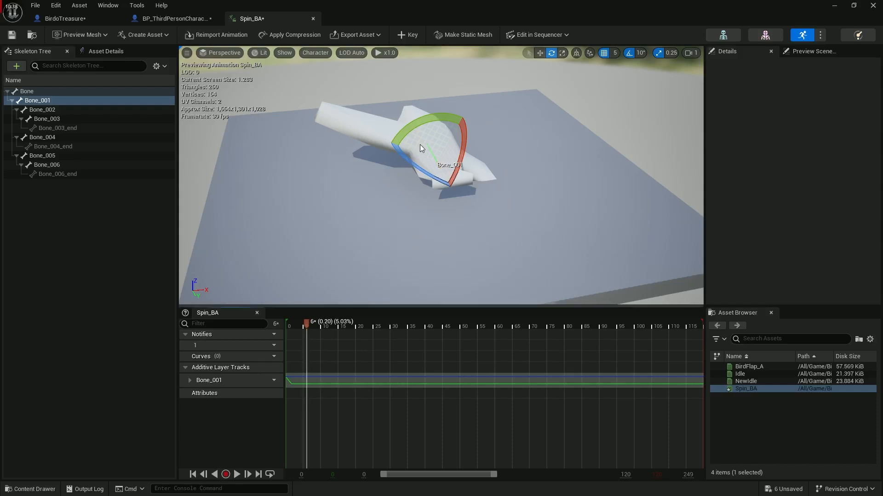
left_click_drag(420, 148, 457, 136)
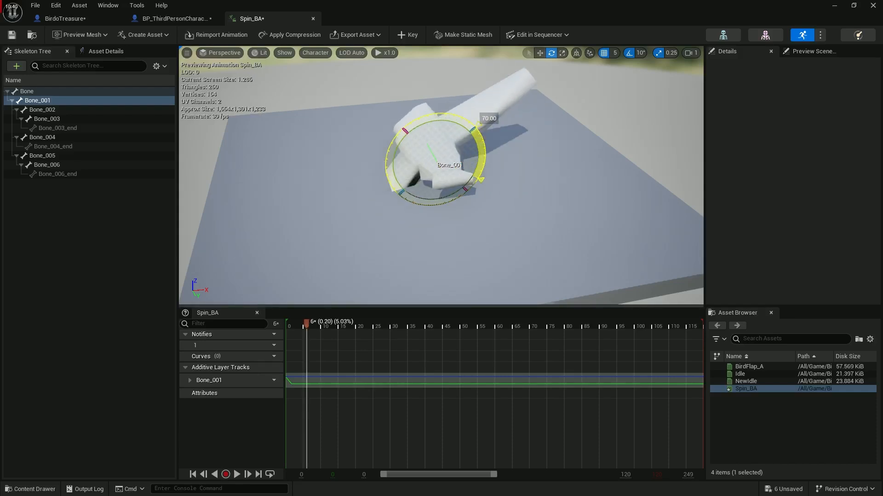
key("s")
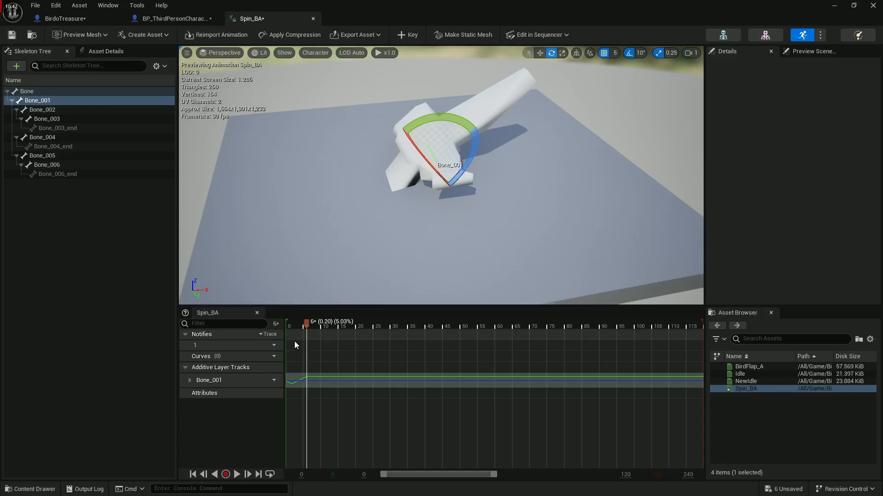
Step: Return to frame 0 and play the animation to check the bird's roll
left_click_drag(307, 324, 282, 333)
key("space")
key("space")
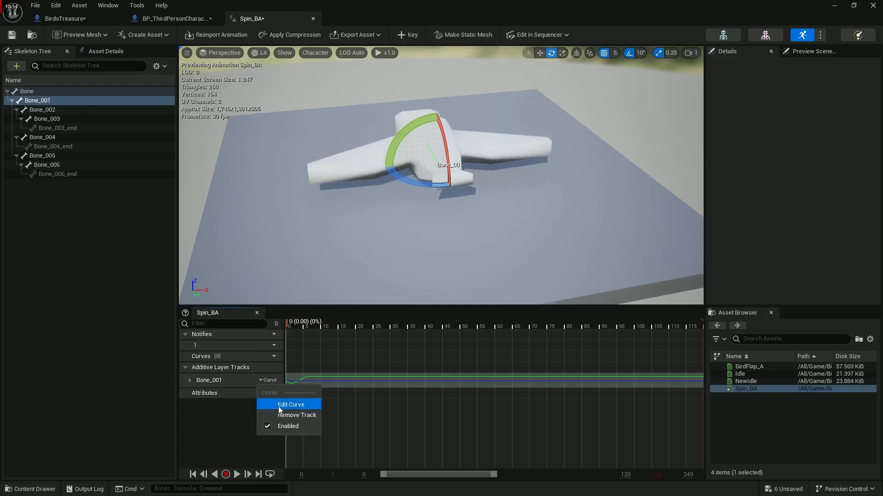
Step: Bring up Bone_001's curves in the Curve Editor and show only Rotation Roll, Pitch and Yaw
left_click(281, 405)
left_click(243, 374)
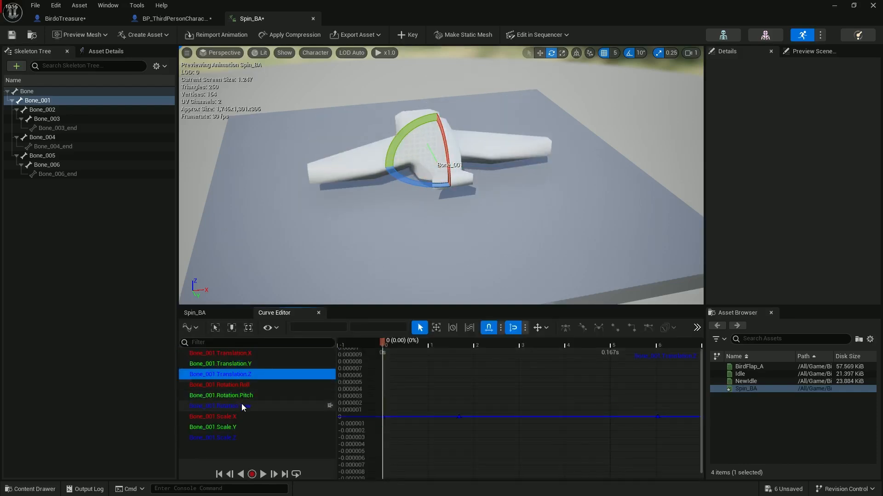
left_click(242, 407)
left_click(248, 386, "shift")
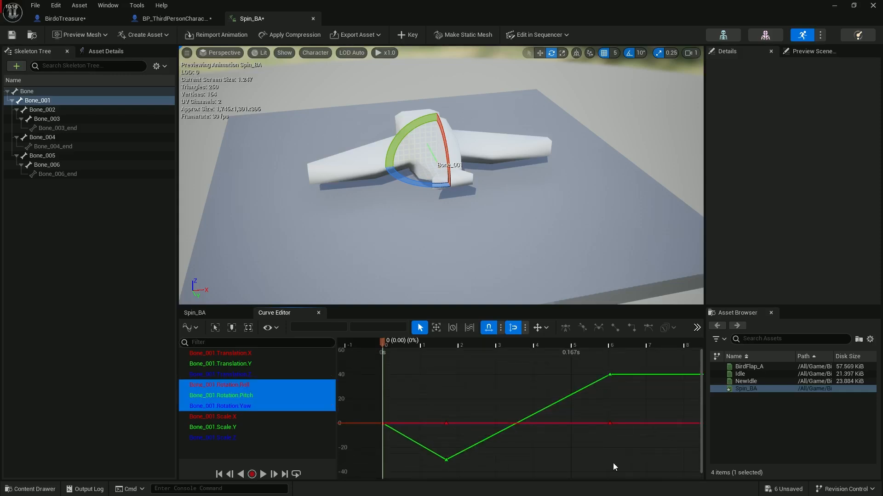
Step: Shift Bone_001's last rotation keys to frame 17 and its middle rotation keys to frame 5
left_click_drag(582, 455, 635, 377)
scroll(645, 413, "down", 3)
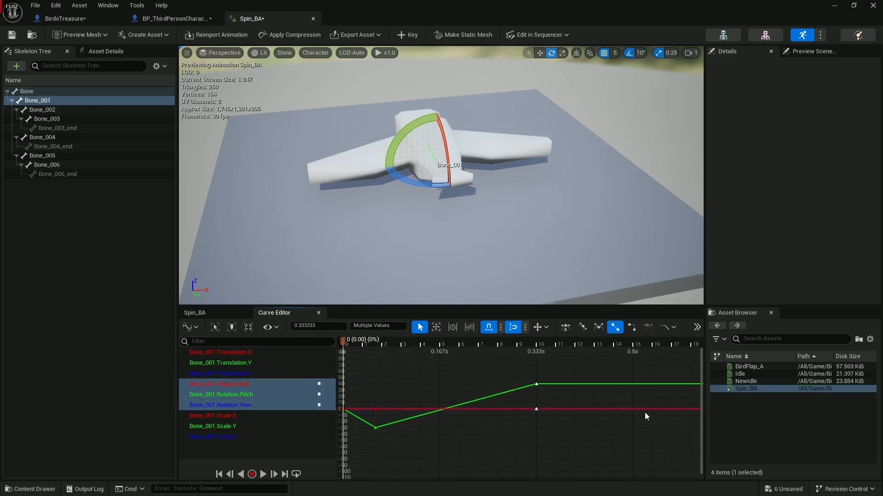
left_click_drag(504, 382, 636, 383)
scroll(465, 419, "down", 2)
right_click_drag(461, 419, 556, 414)
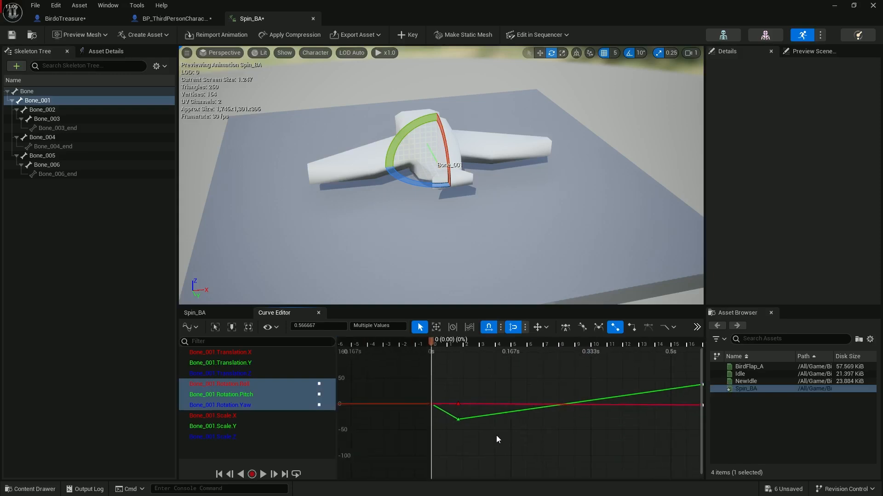
left_click_drag(489, 439, 519, 403)
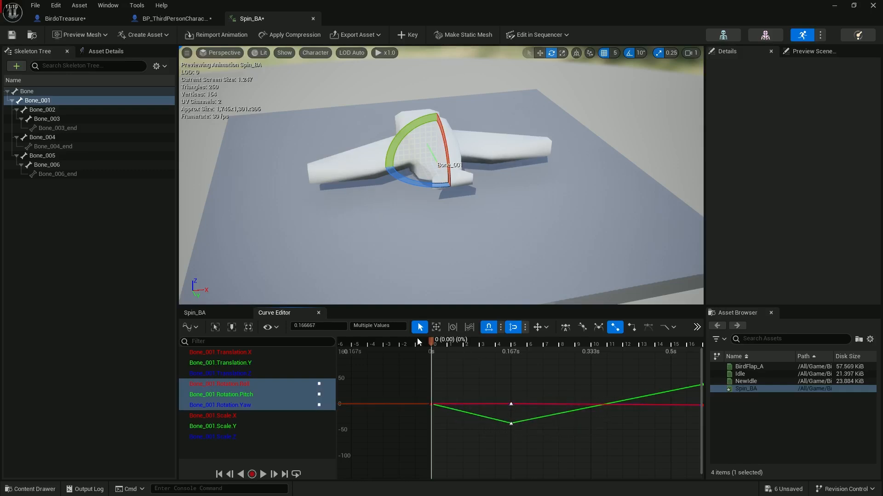
Step: Play the roll, then slow it by moving the middle rotation keys to frame 10 and the last ones to about frame 29
key("space")
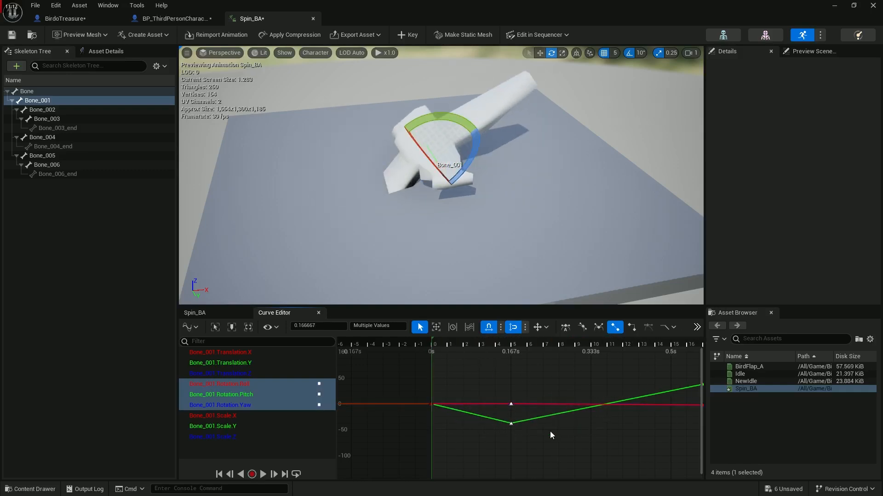
right_click_drag(550, 431, 473, 423)
left_click_drag(448, 409, 527, 410)
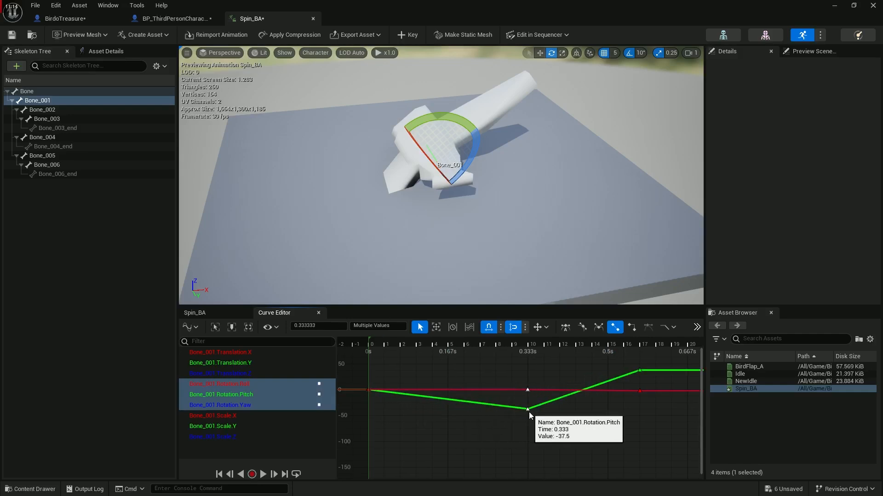
right_click_drag(529, 412, 398, 412)
left_click_drag(462, 349, 668, 387)
Step: Give the middle and last rotation keys smooth automatic tangents and play the animation
scroll(640, 409, "down", 2)
left_click_drag(677, 446, 434, 346)
left_click(566, 328)
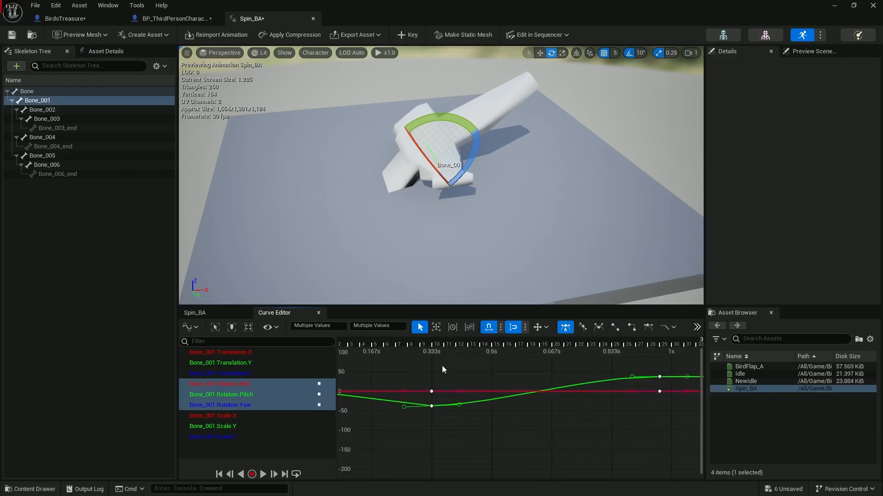
key("space")
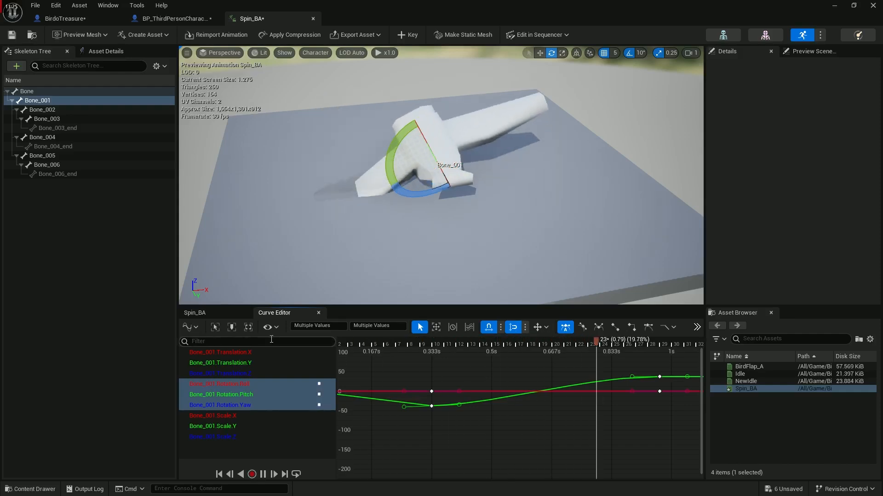
Step: Close the Curve Editor, return to the Spin_BA timeline, and key the root Bone at frame 0
left_click(206, 314)
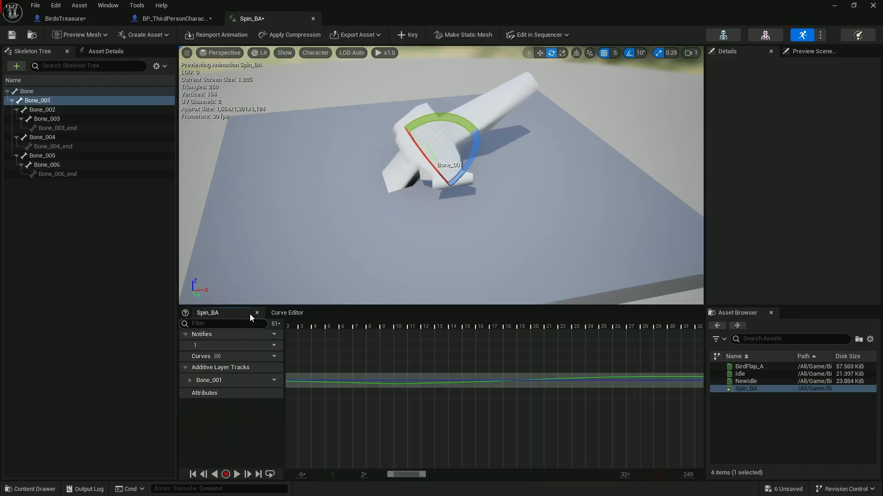
middle_click(286, 314)
left_click(21, 92)
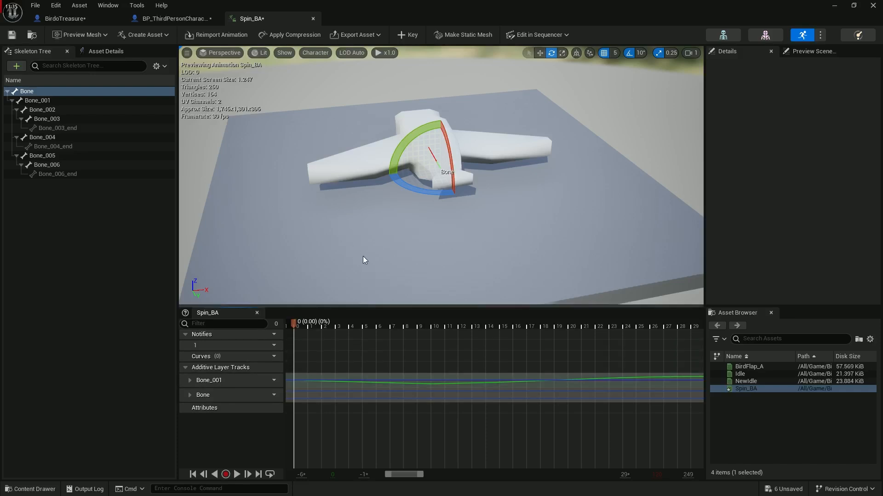
Step: Move the root Bone upward and sideways along X at about frame 11 and key its position
mouse_move(383, 238)
right_mouse_down()
mouse_move(383, 252)
mouse_move(383, 237)
right_mouse_up()
key("w")
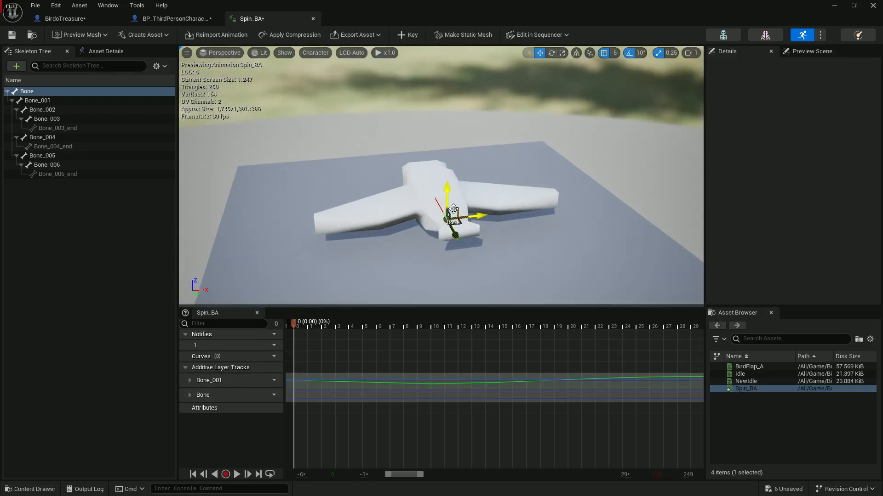
left_click_drag(305, 325, 448, 329)
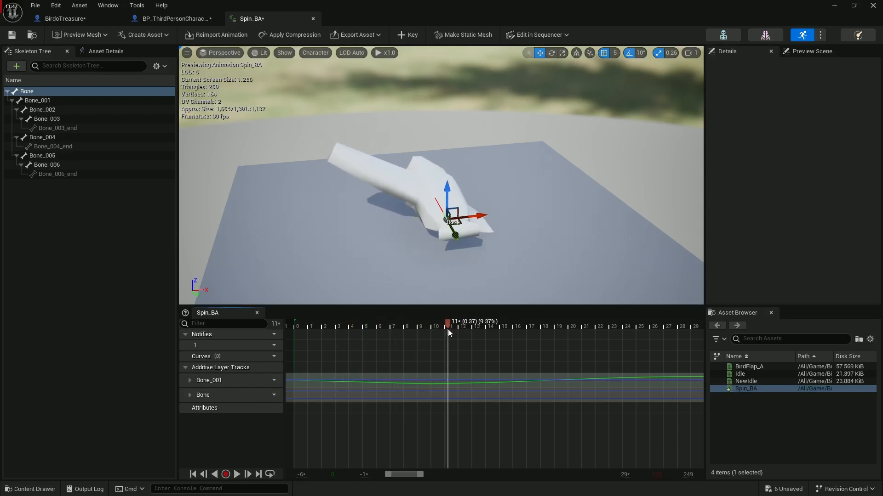
left_click_drag(456, 207, 519, 141)
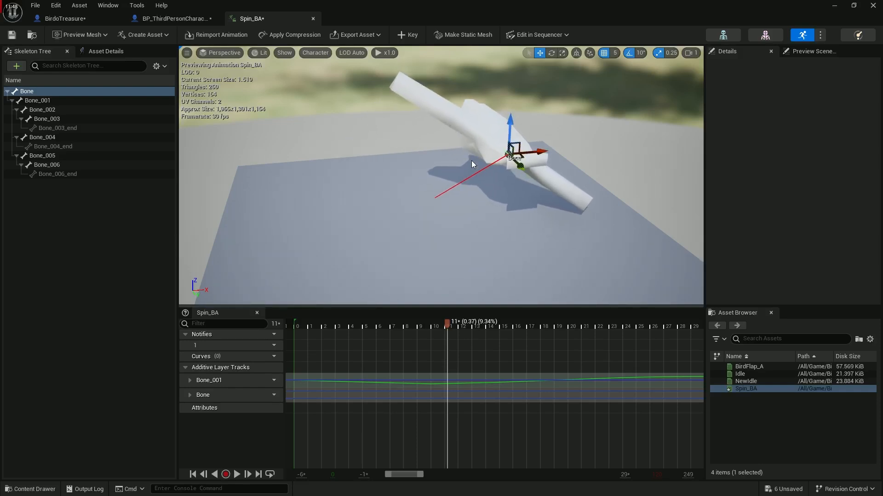
left_click_drag(432, 326, 526, 330)
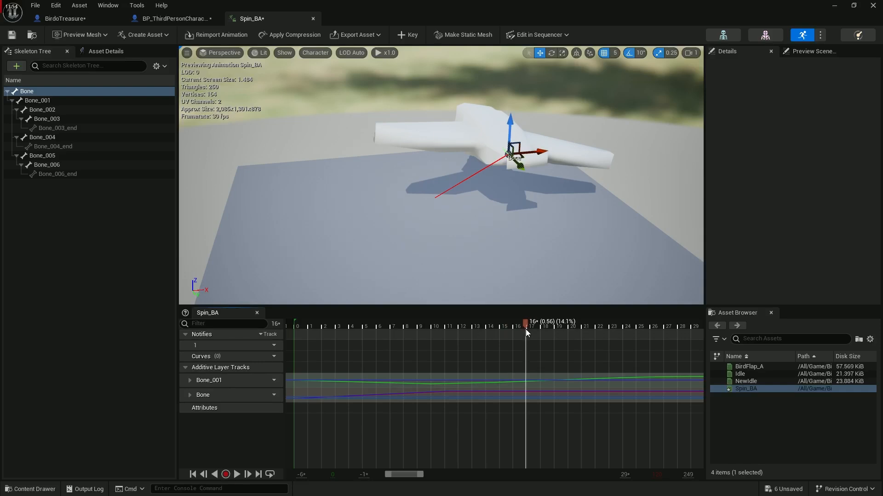
key("s")
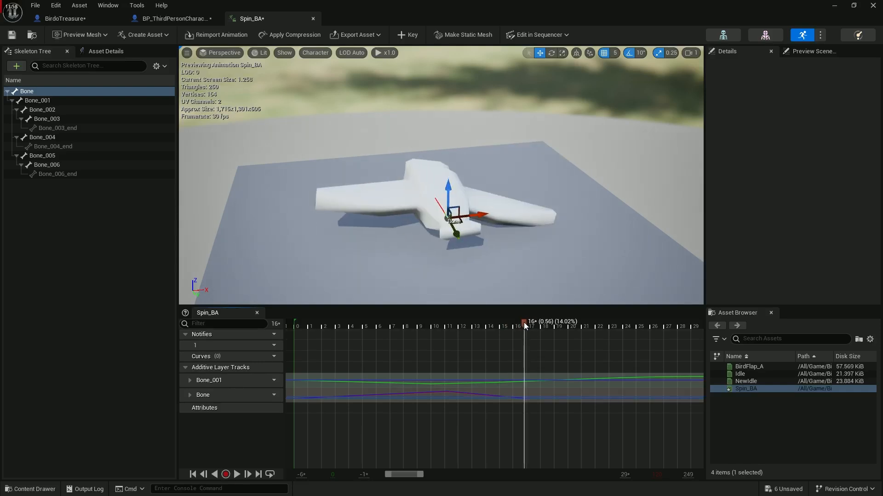
key("ctrl+z")
Step: Move the root Bone slightly higher and back along X at about frame 20, key it, and advance to about frame 25
left_click_drag(507, 324, 568, 328)
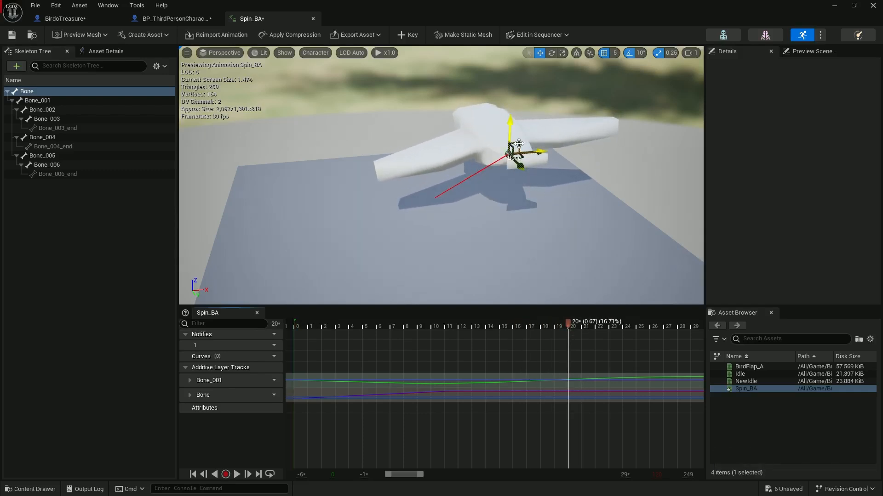
left_click_drag(518, 143, 504, 131)
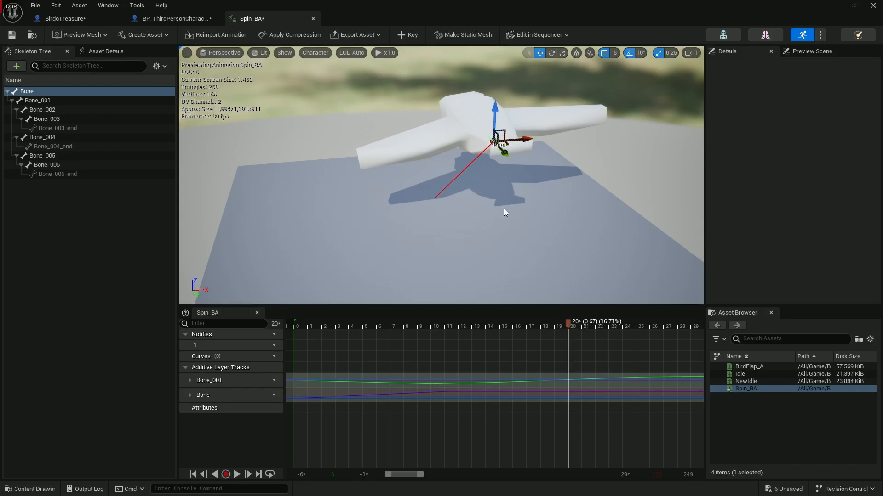
left_click_drag(524, 325, 645, 344)
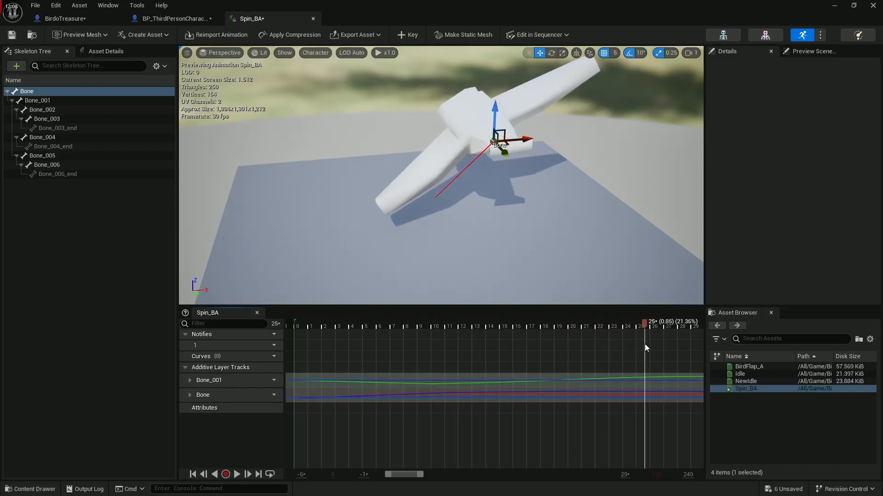
Step: Open the root Bone's curves for editing and isolate its Translation X, Y and Z curves
right_click_drag(527, 200, 509, 229)
scroll(579, 248, "down", 1)
scroll(482, 239, "up", 6)
key("s")
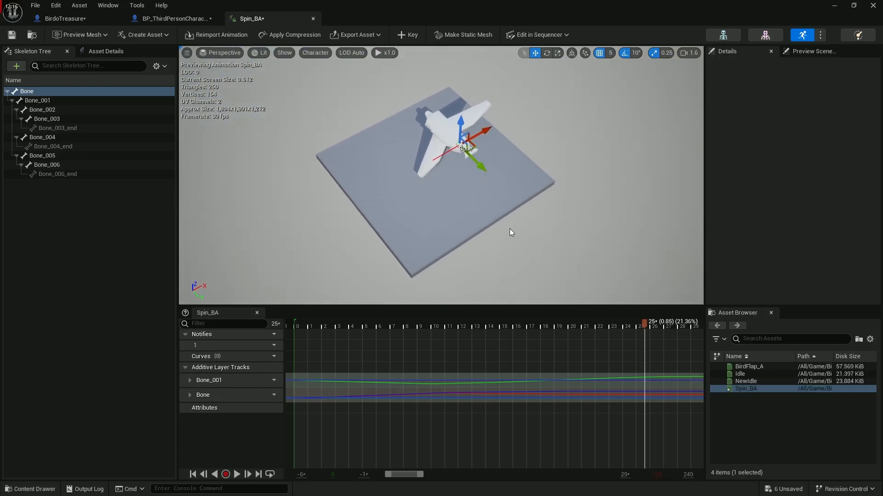
left_click(512, 322)
left_click_drag(515, 322, 479, 331)
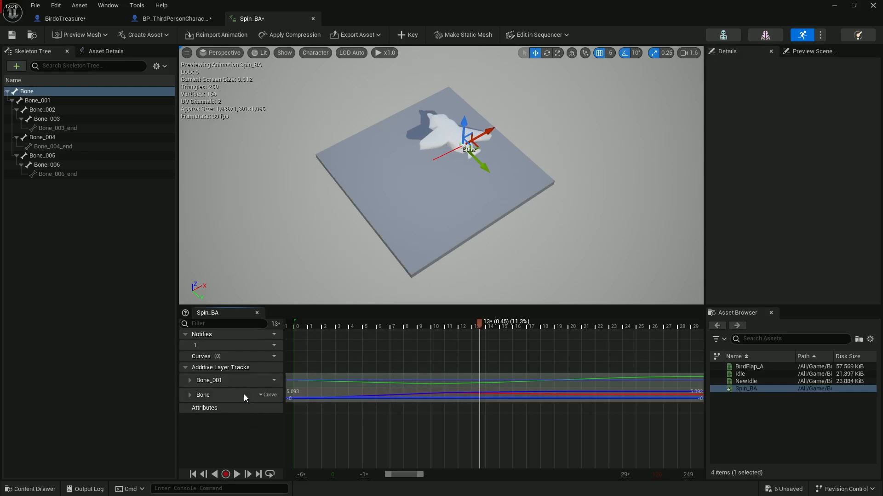
left_click(264, 397)
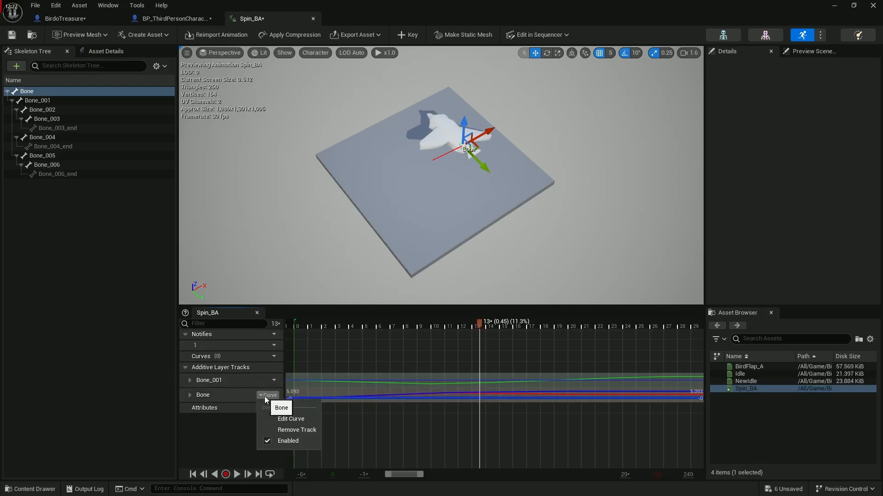
left_click(283, 419)
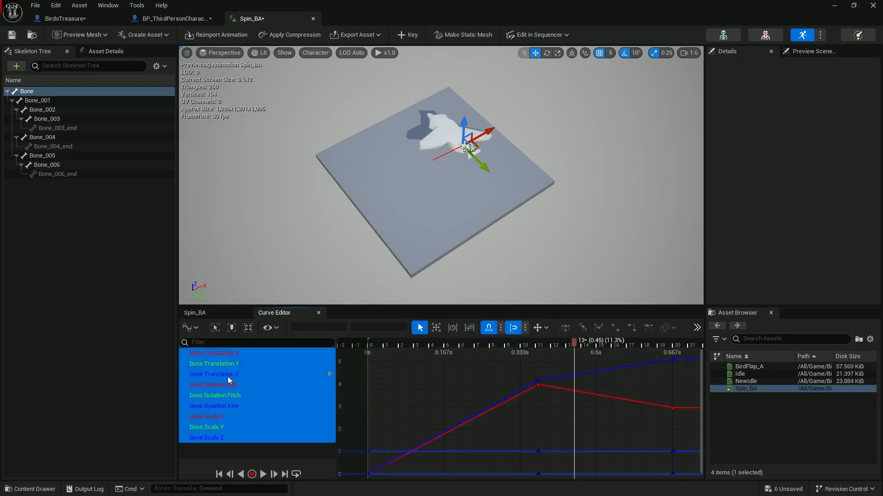
left_click_drag(227, 377, 222, 354)
Step: Raise the root Bone's X and Z translation keys to about 9.5 and 10 at frame 11, and to about 7 and 9 at frame 20
scroll(460, 423, "down", 3)
right_click_drag(505, 425, 453, 419)
left_click_drag(499, 347, 499, 347)
left_click(496, 390)
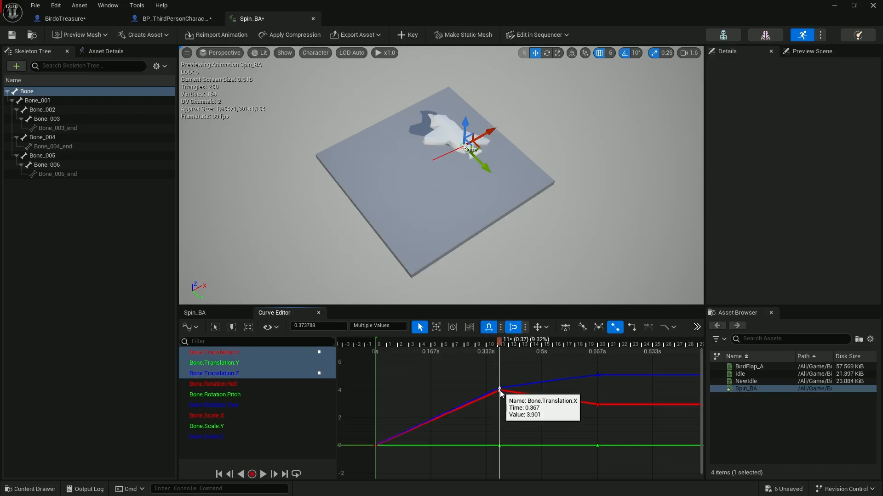
left_click_drag(501, 390, 501, 362)
scroll(505, 425, "down", 3)
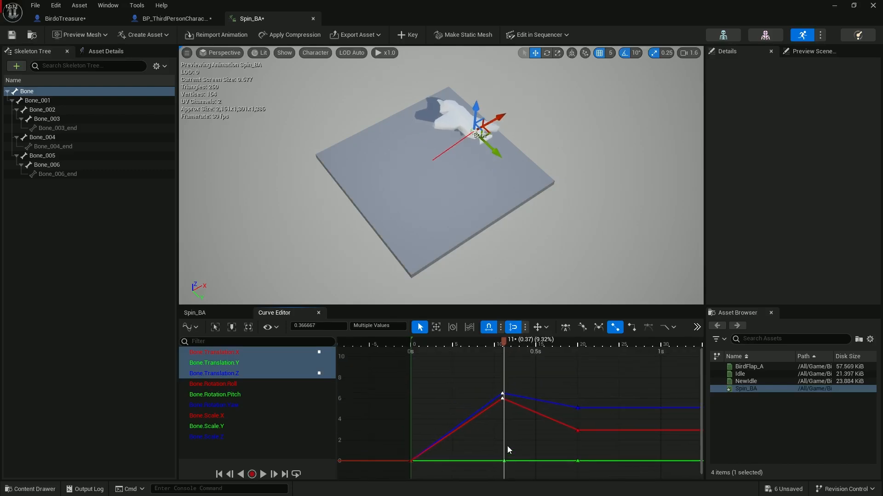
left_click_drag(503, 404, 504, 374)
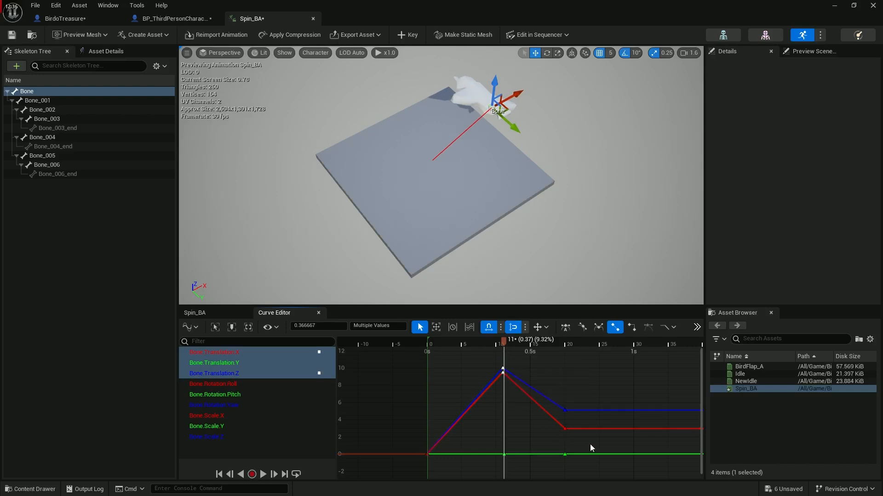
mouse_move(553, 389)
left_mouse_down()
mouse_move(570, 439)
mouse_move(564, 377)
left_mouse_up()
left_click_drag(487, 342, 584, 365)
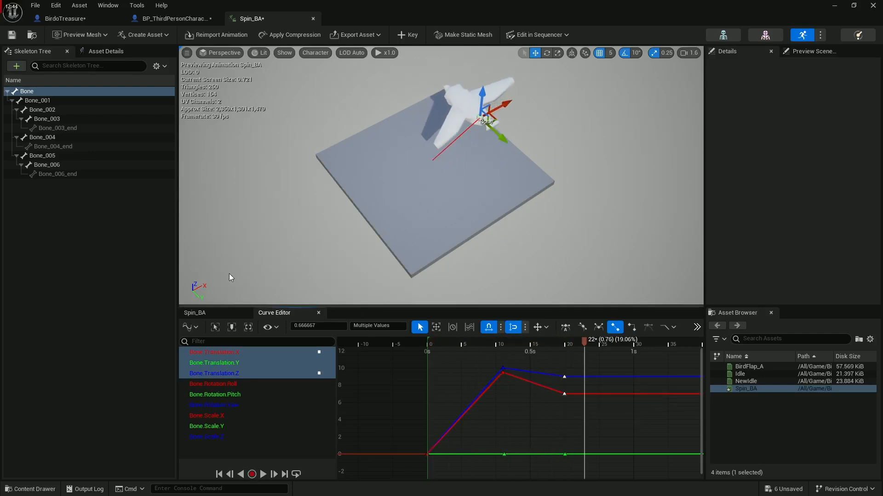
Step: Return to the Spin_BA timeline, move the root Bone to about X -1, Y -11 at frame 30, and key it
left_click(219, 311)
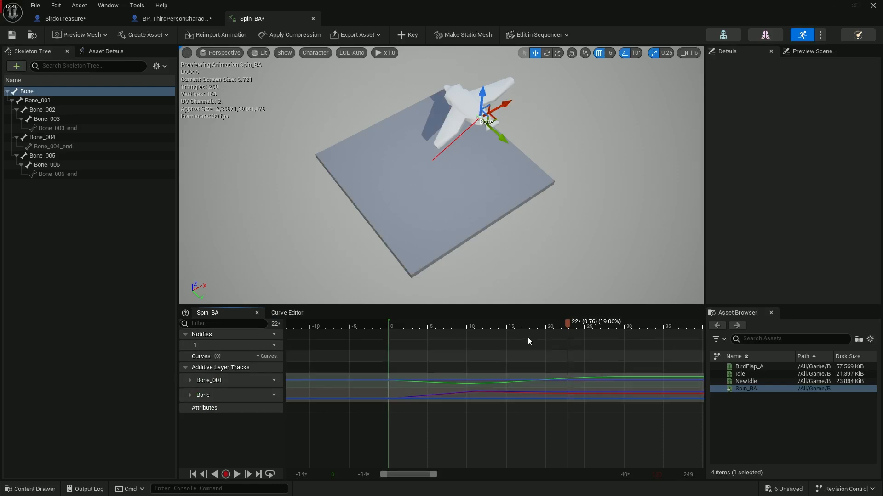
mouse_move(501, 239)
right_mouse_down()
mouse_move(482, 272)
mouse_move(489, 211)
mouse_move(501, 239)
right_mouse_up()
left_click_drag(567, 325, 626, 341)
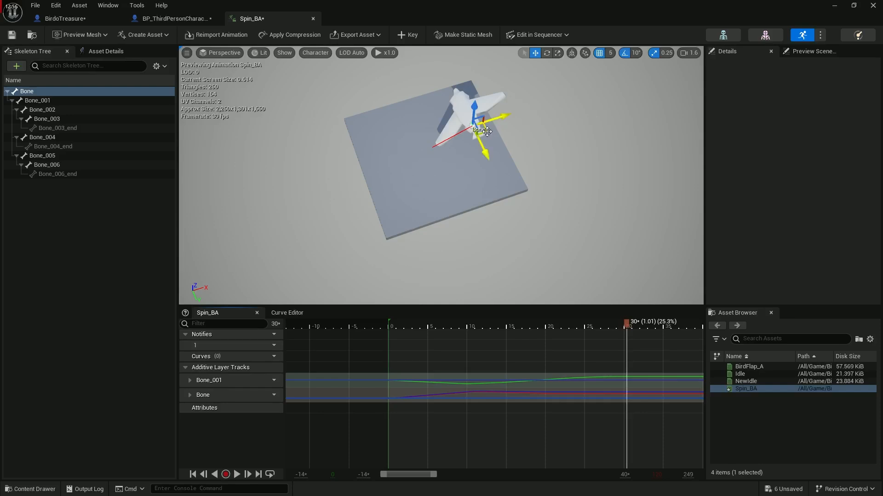
left_click_drag(487, 132, 428, 100)
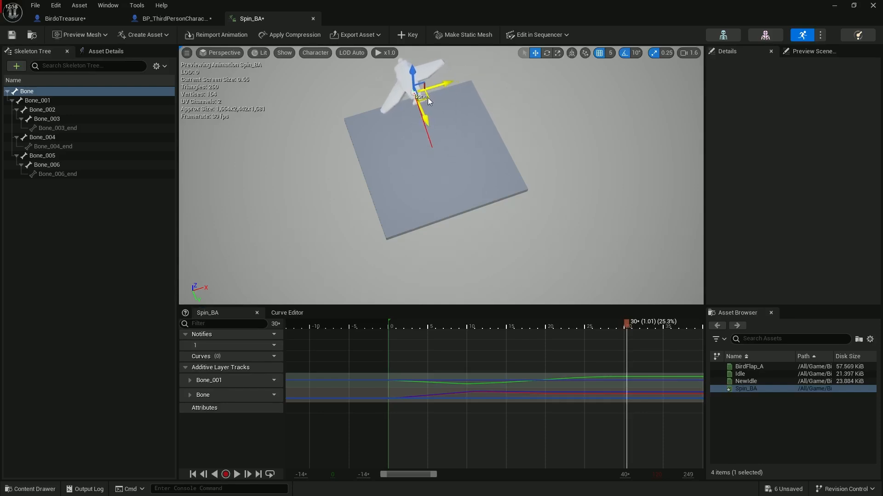
Step: Key the root Bone at about X -15, Y 2 at frame 42 and at about X 0, Y 18 at frame 54
right_click_drag(597, 368, 393, 376)
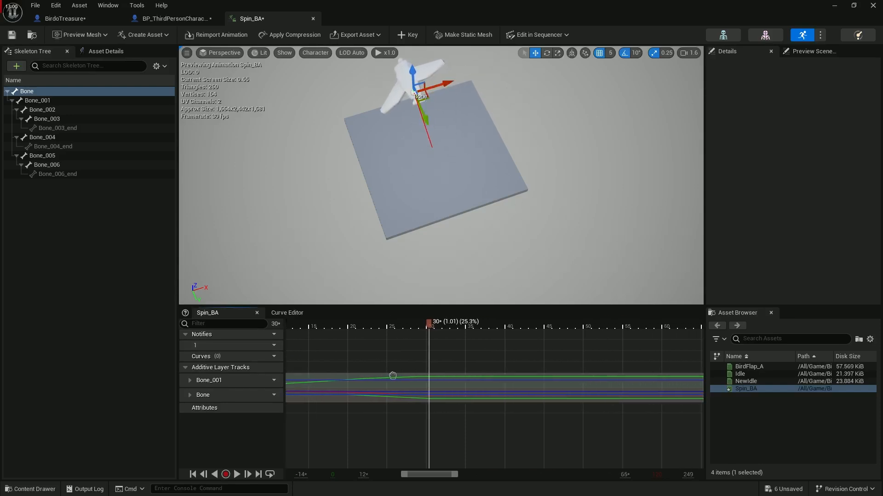
left_click_drag(430, 330, 523, 327)
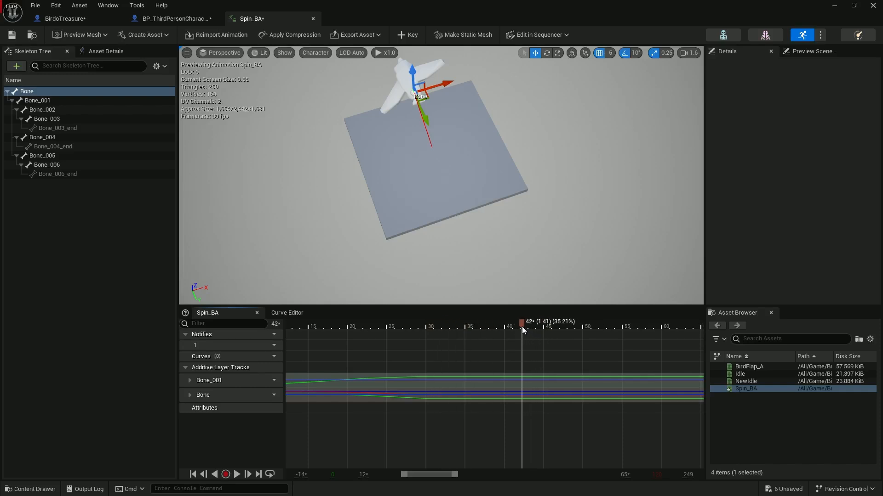
left_click_drag(426, 96, 380, 173)
left_click_drag(522, 323, 616, 325)
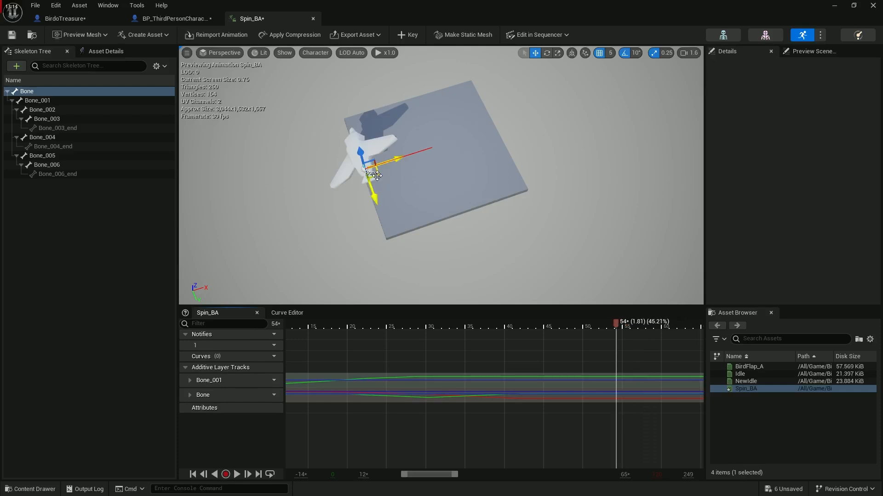
left_click_drag(377, 175, 476, 223)
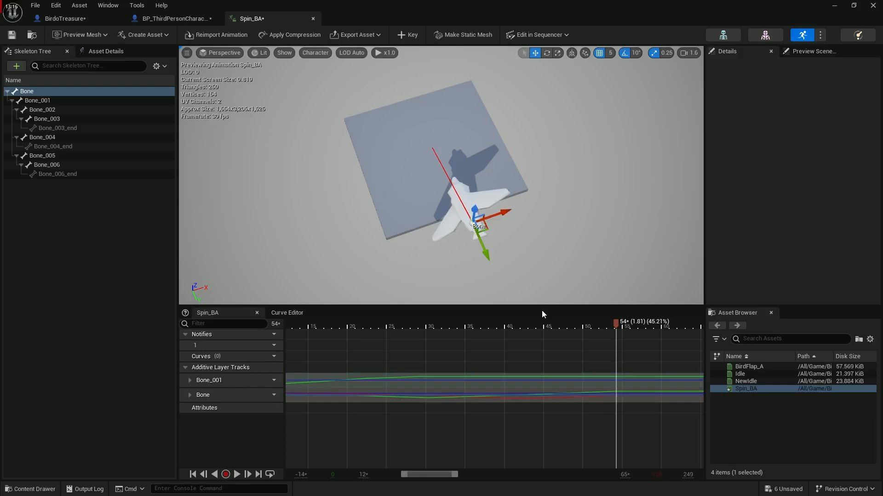
Step: Key the root Bone at about X 9, Y 4 at frame 66 and back at its starting position at frame 74
right_click_drag(591, 348, 404, 345)
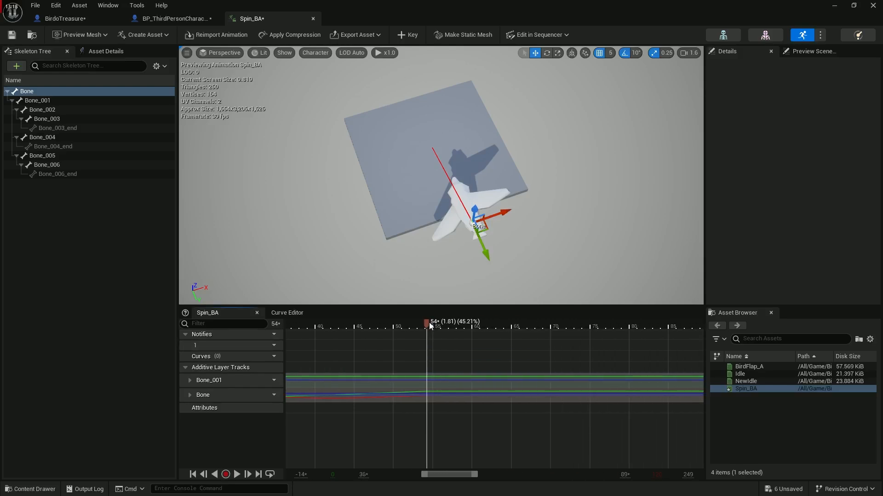
left_click_drag(429, 322, 519, 329)
left_click_drag(485, 228, 500, 143)
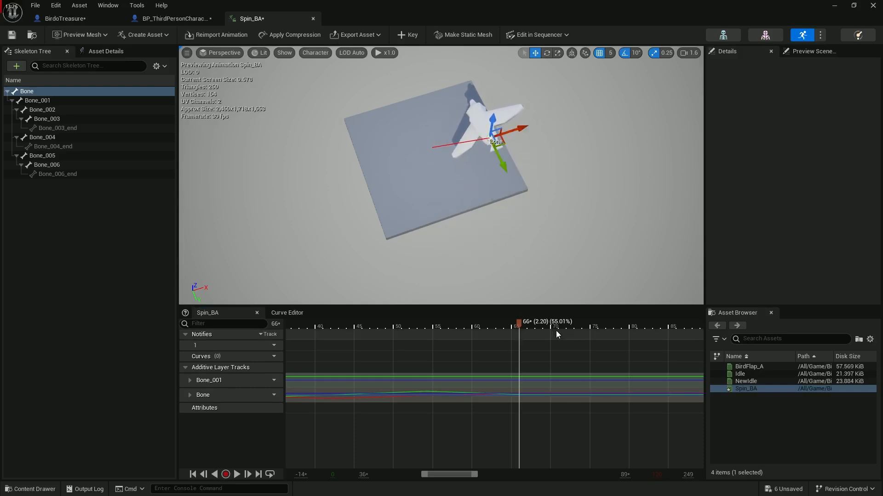
left_click_drag(549, 327, 587, 328)
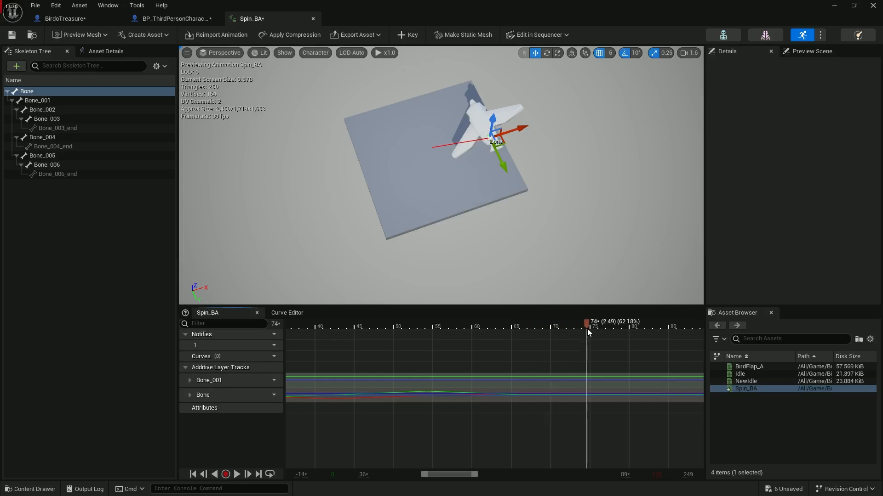
key("s")
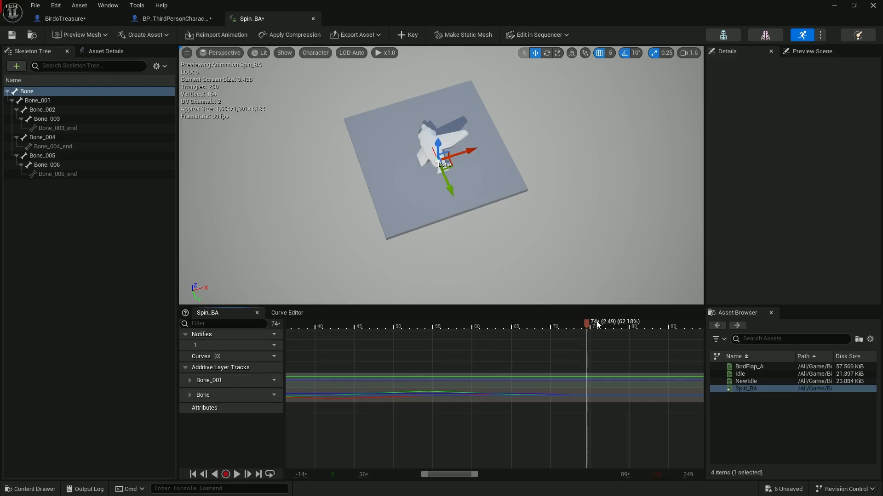
Step: Rotate the root Bone at frame 74 to level the bird, with about 10 degrees of yaw, and key the rotation
right_click_drag(448, 223, 451, 202)
key("e")
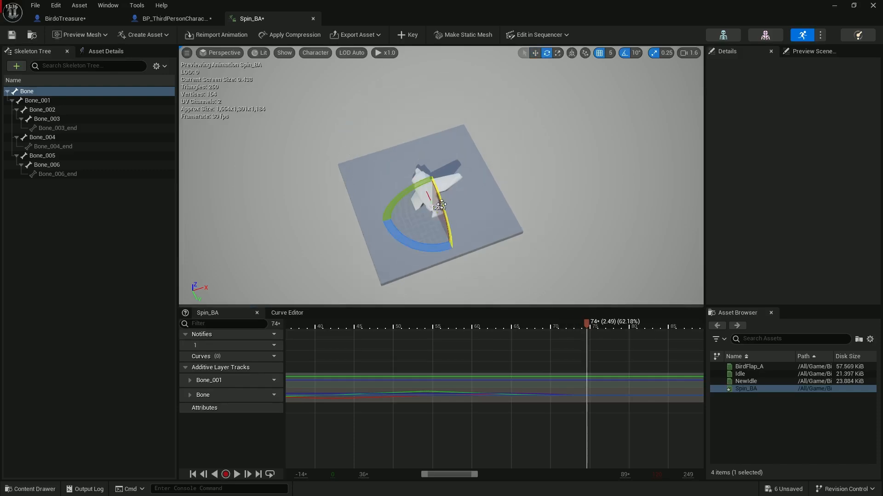
left_click_drag(411, 190, 473, 202)
left_click_drag(453, 232, 466, 198)
left_click_drag(410, 201, 441, 202)
mouse_move(405, 241)
left_mouse_down()
mouse_move(426, 257)
mouse_move(407, 243)
left_mouse_up()
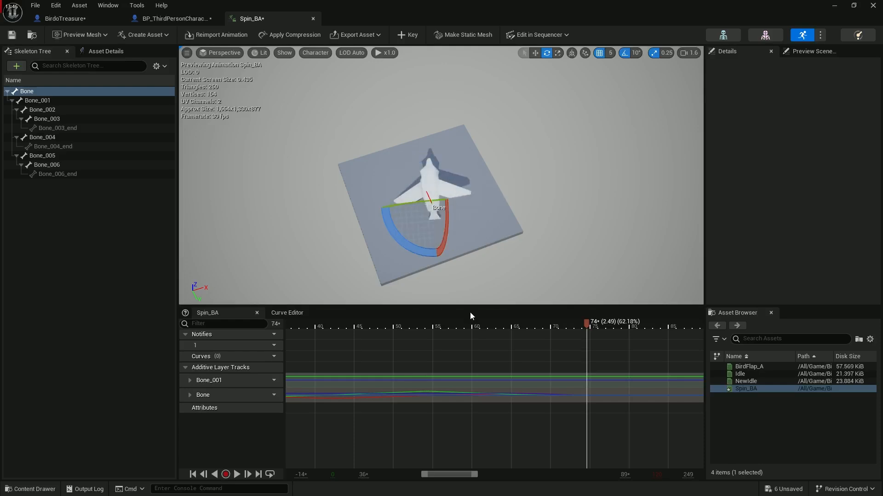
Step: Play Spin_BA from the first frame and scrub to about frame 43 to review the bird's flight path
left_click_drag(573, 324, 189, 328)
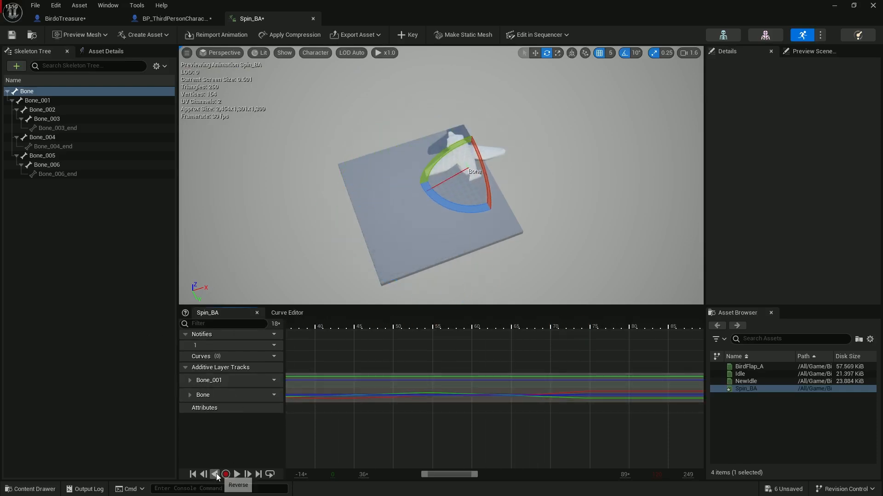
left_click(193, 473)
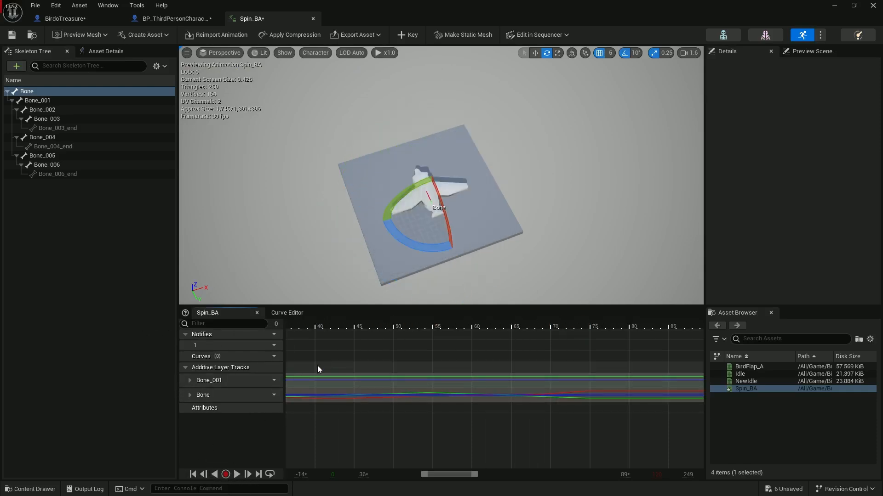
left_click(237, 474)
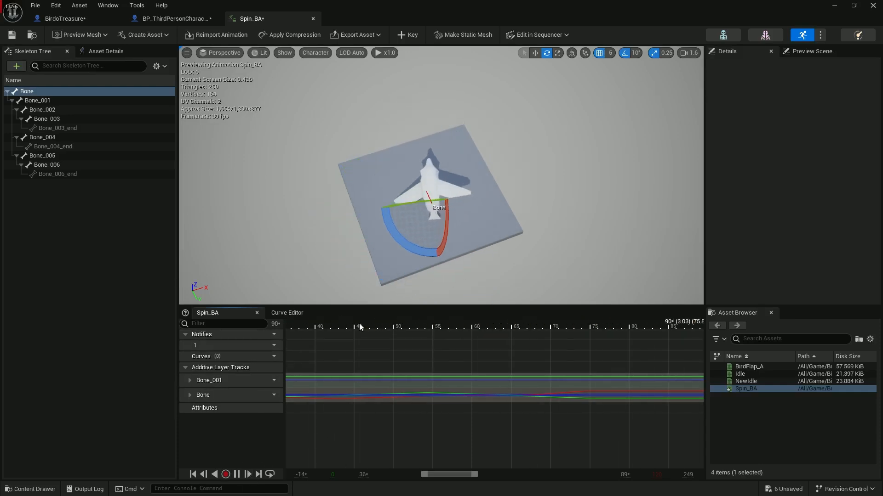
left_click_drag(359, 324, 339, 326)
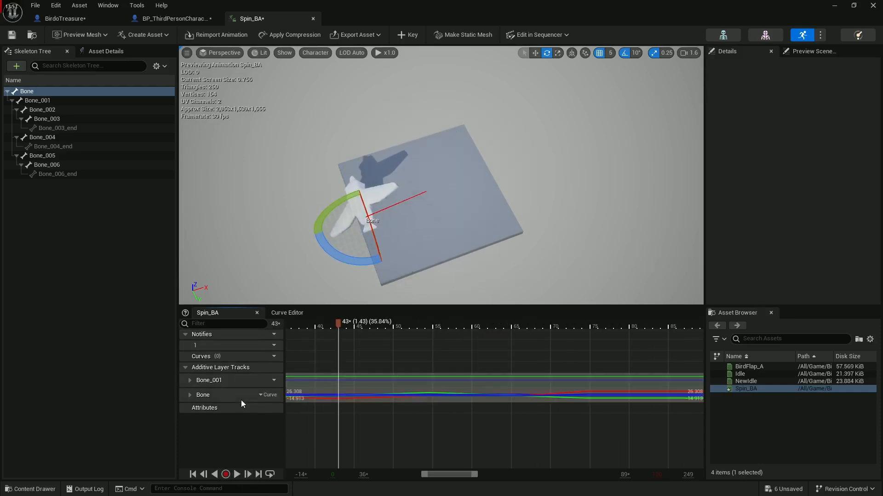
Step: Reopen the root Bone's curves and give all Translation X, Y and Z keys smooth automatic tangents
left_click(270, 396)
left_click(281, 418)
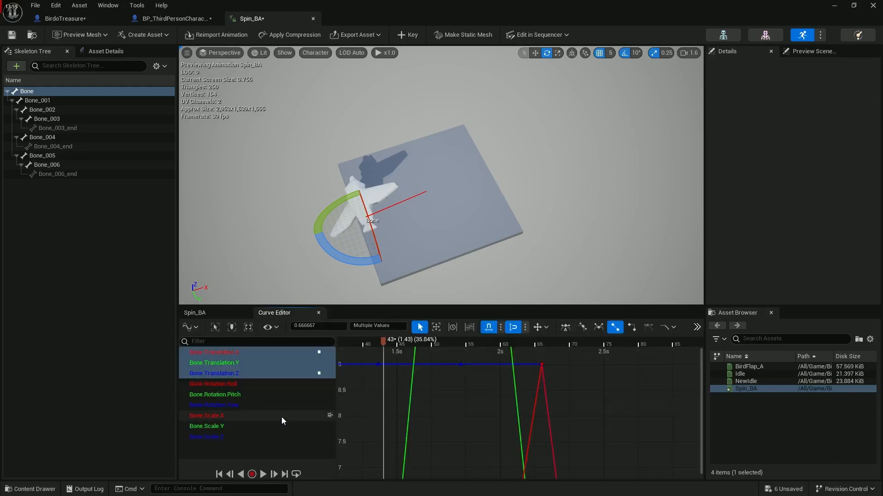
left_click(237, 353)
left_click(247, 373, "shift")
scroll(402, 405, "down", 2)
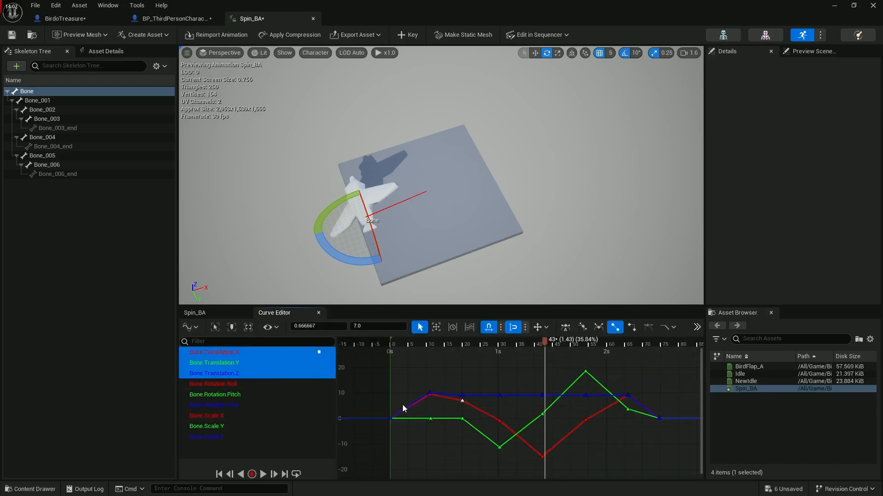
scroll(429, 414, "up", 3)
key("f")
left_click_drag(688, 476, 500, 363)
left_click(565, 327)
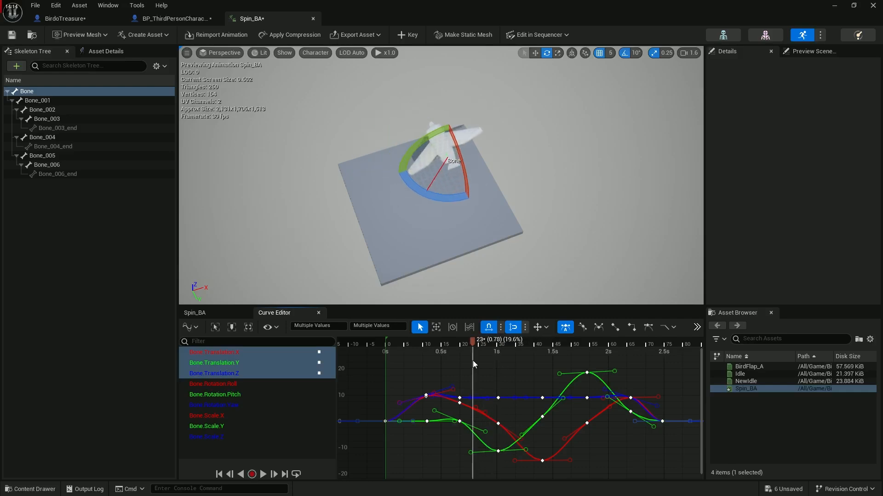
Step: Move the Translation Y keys to about -1 at frame 20 and -12.5 at frame 29, and Translation X keys to 2.5 at frame 31 and 7.5 at frame 22
scroll(487, 424, "up", 1)
scroll(488, 424, "up", 2)
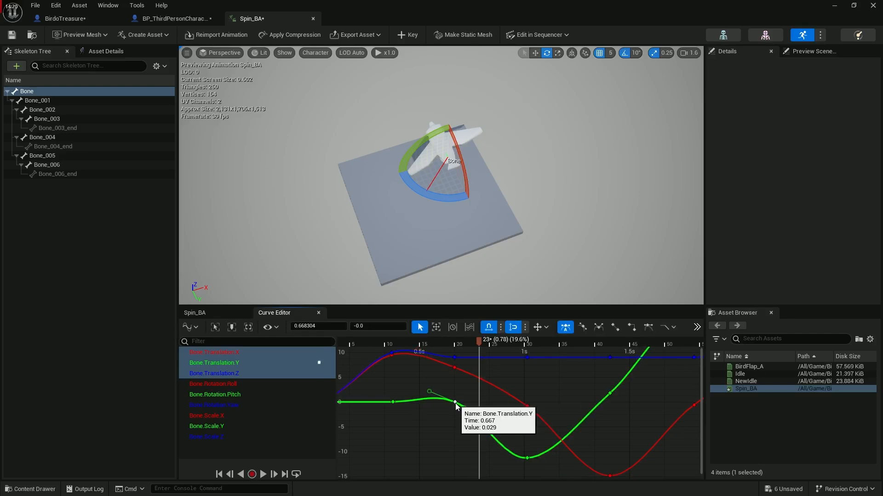
left_click_drag(455, 405, 483, 451)
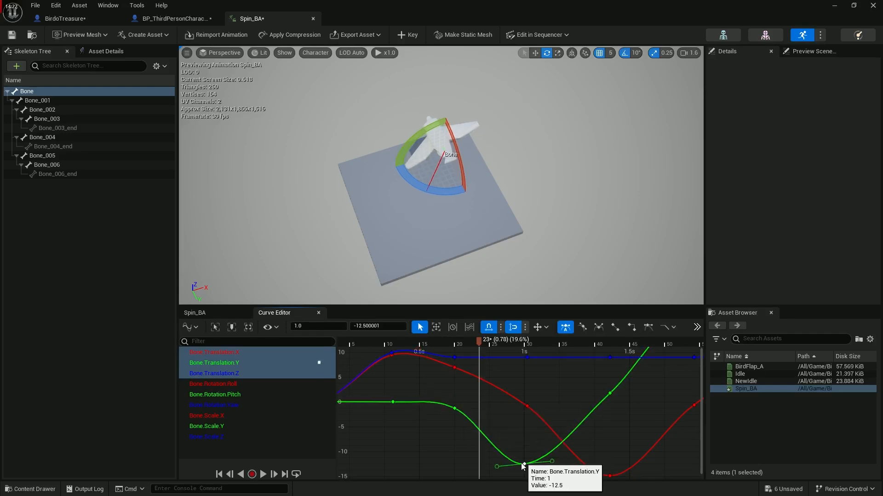
left_click_drag(527, 457, 515, 462)
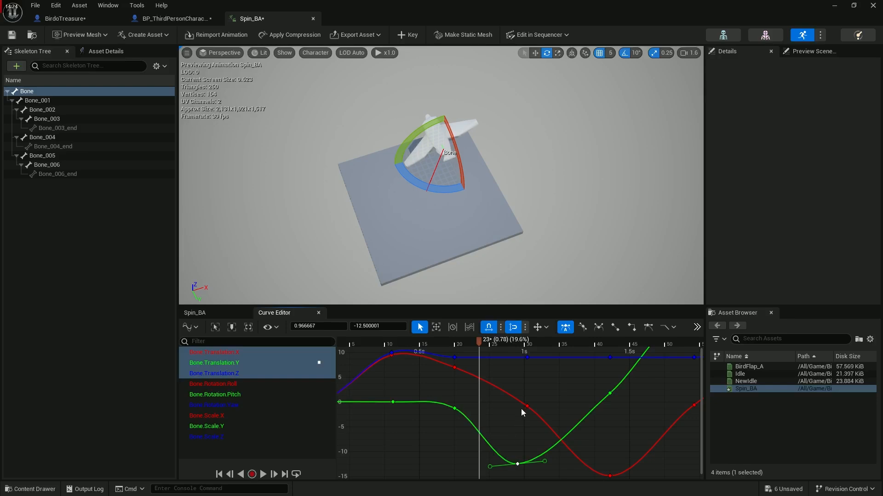
mouse_move(527, 406)
left_mouse_down()
mouse_move(522, 419)
mouse_move(533, 389)
left_mouse_up()
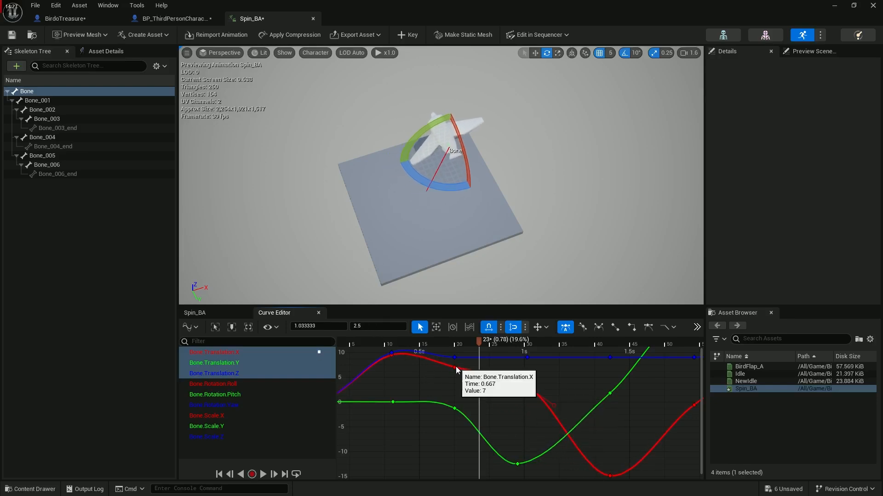
left_click_drag(457, 369, 550, 407)
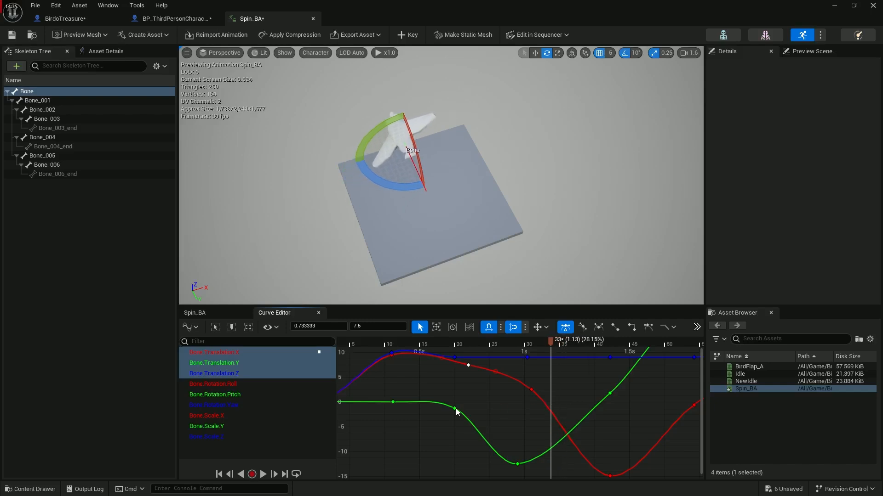
Step: Isolate the root Bone's Rotation Yaw curve and move its key at frame 20 to frame 22 with a value of -20
left_click(231, 406)
scroll(417, 393, "down", 2)
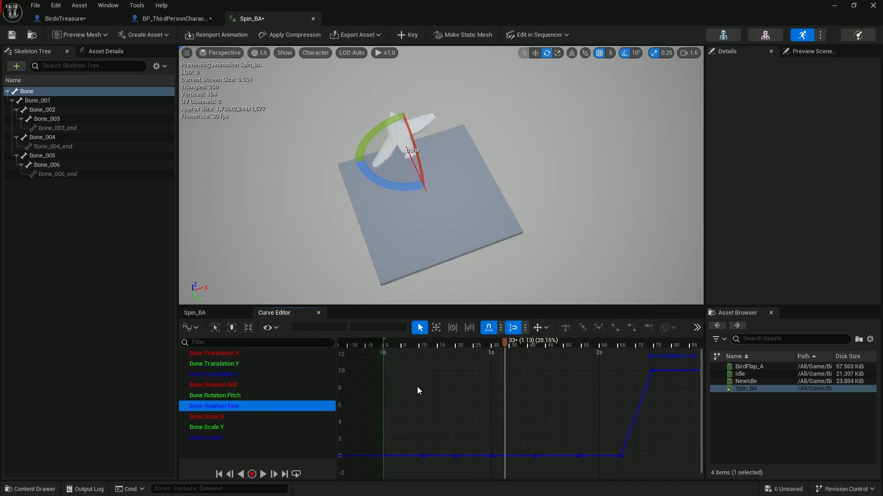
left_click_drag(413, 350, 457, 364)
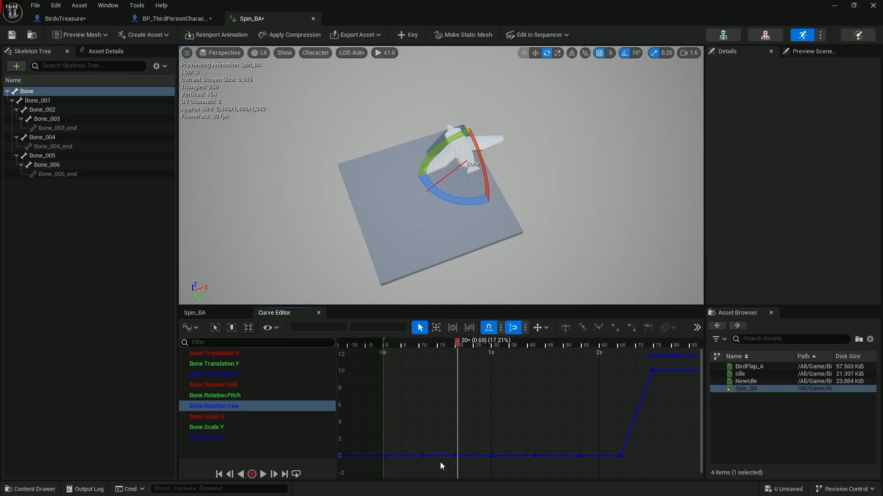
mouse_move(456, 456)
left_mouse_down()
mouse_move(464, 413)
mouse_move(462, 464)
left_mouse_up()
scroll(462, 437, "down", 7)
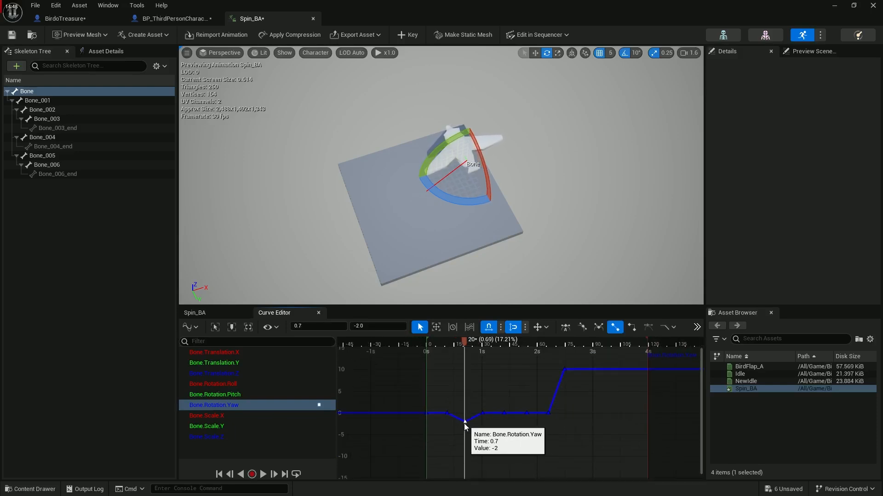
left_click_drag(465, 424, 467, 469)
scroll(466, 451, "down", 3)
right_click_drag(466, 448, 469, 430)
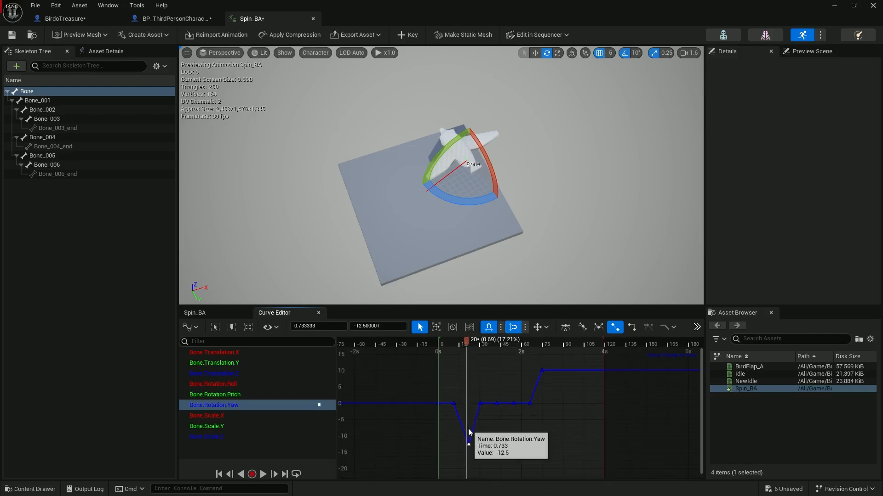
left_click_drag(468, 444, 468, 468)
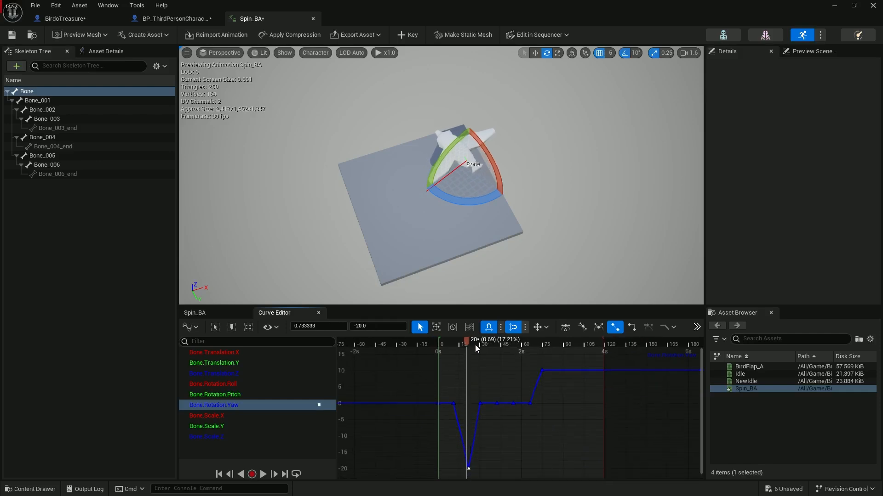
Step: Move the following Rotation Yaw key to frame 29 and set its value to -90
mouse_move(475, 345)
left_mouse_down()
mouse_move(482, 343)
mouse_move(479, 355)
left_mouse_up()
scroll(479, 425, "down", 3)
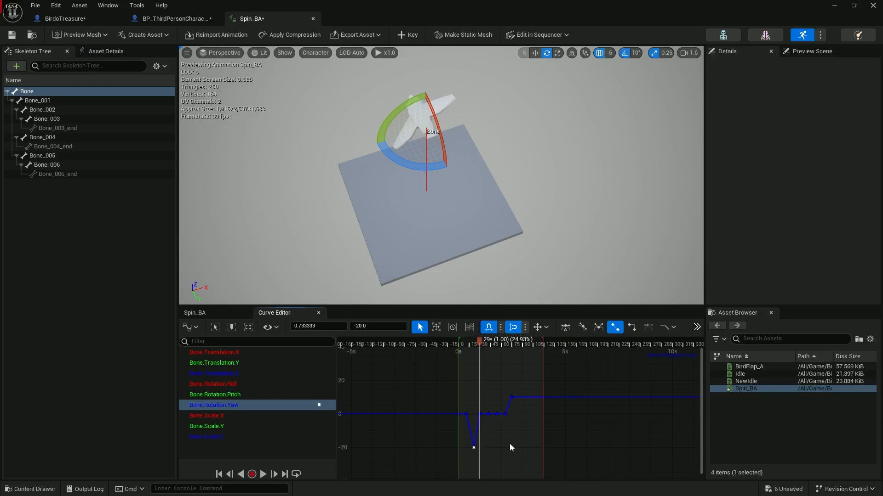
scroll(509, 443, "down", 2)
left_click_drag(486, 425, 486, 470)
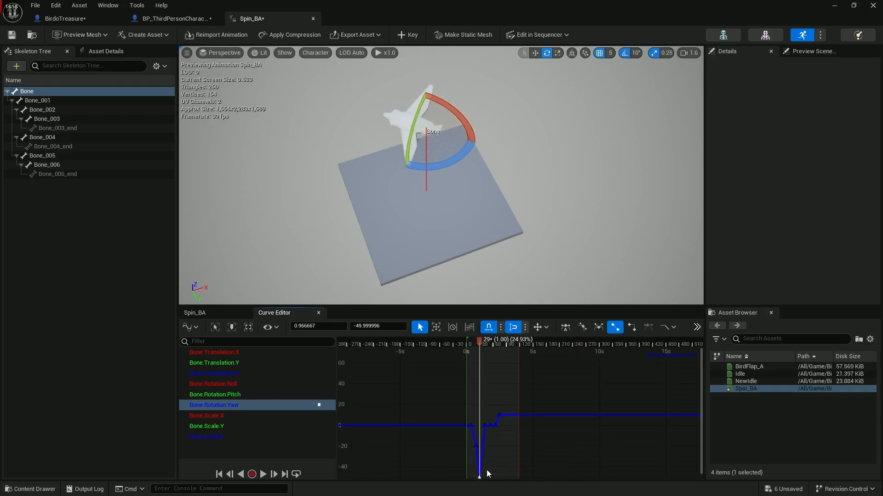
scroll(499, 439, "down", 3)
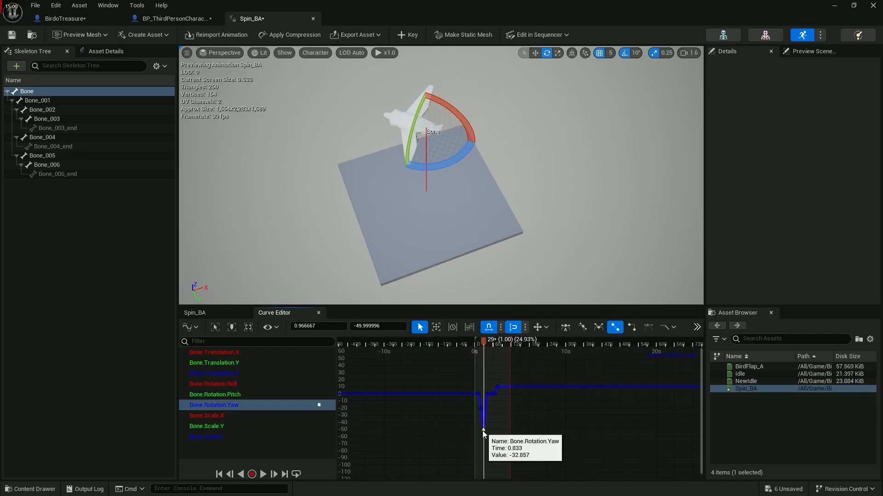
left_click_drag(483, 431, 483, 456)
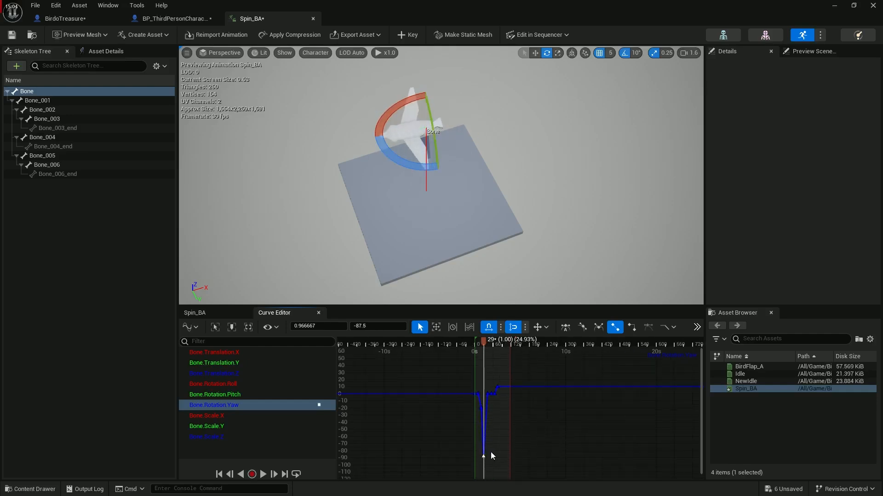
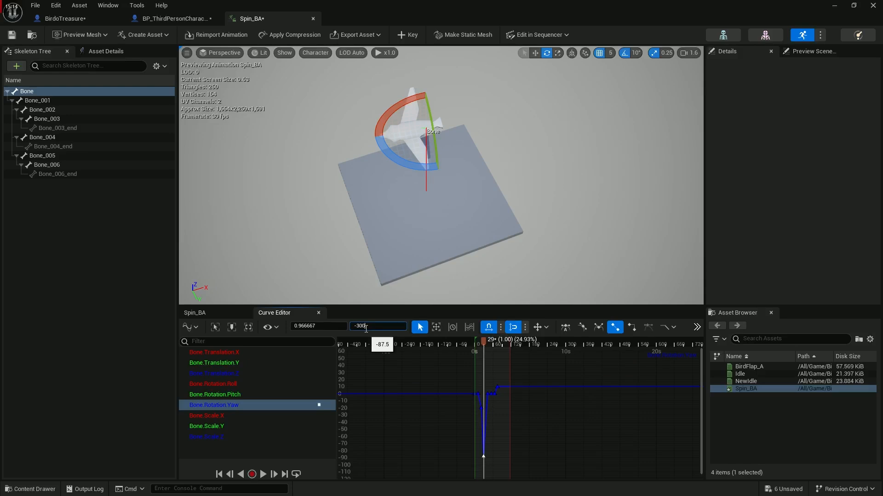
key("Return")
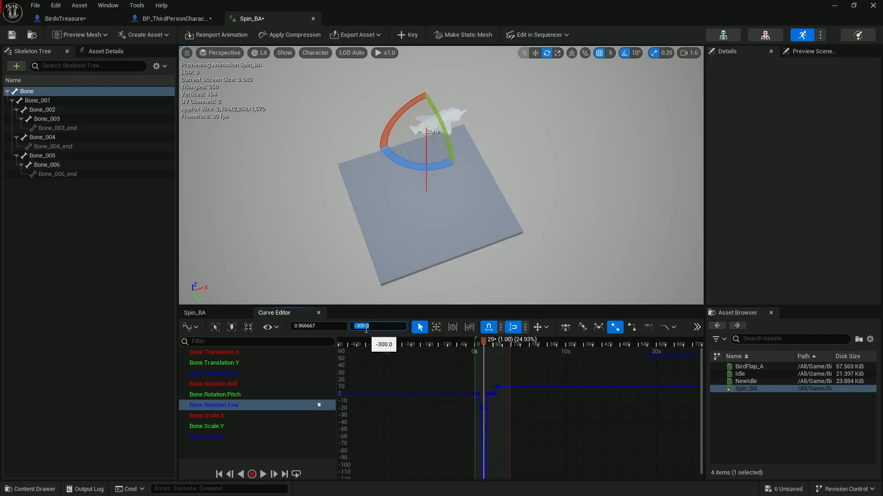
type("-90")
key("Return")
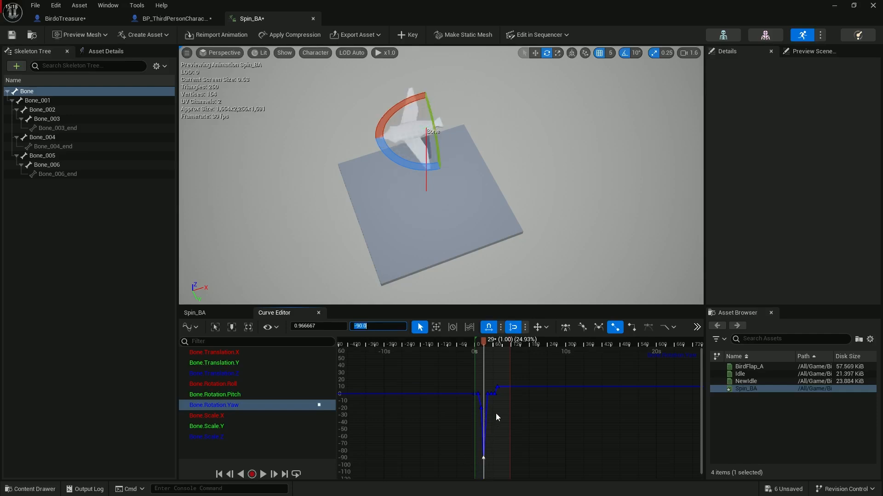
left_click(487, 394)
left_click_drag(484, 341, 488, 341)
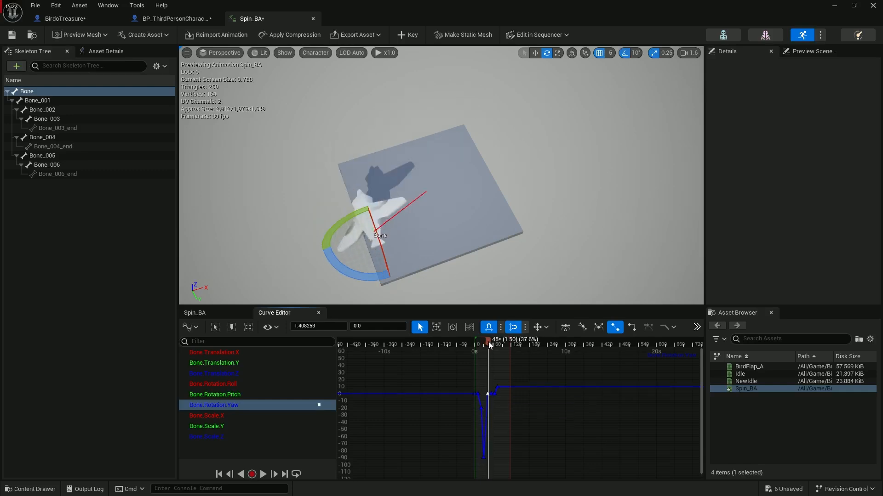
left_click(338, 329)
type("-180")
key("Return")
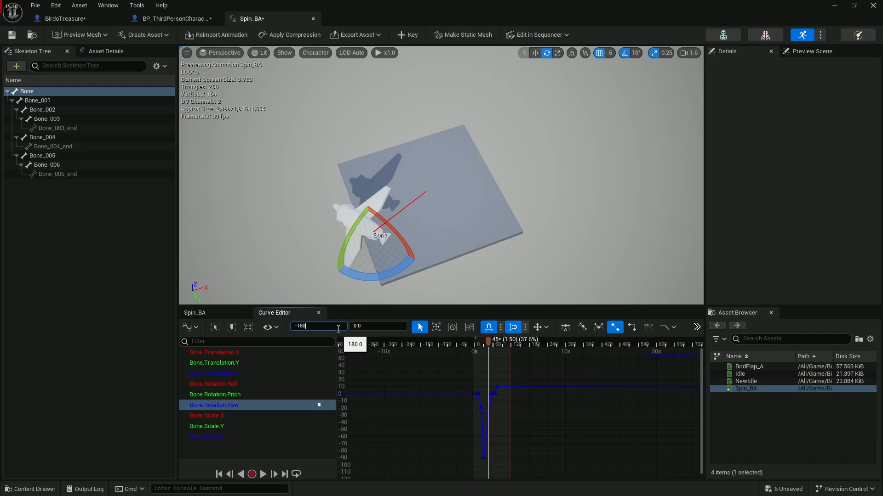
right_click_drag(565, 417, 554, 427)
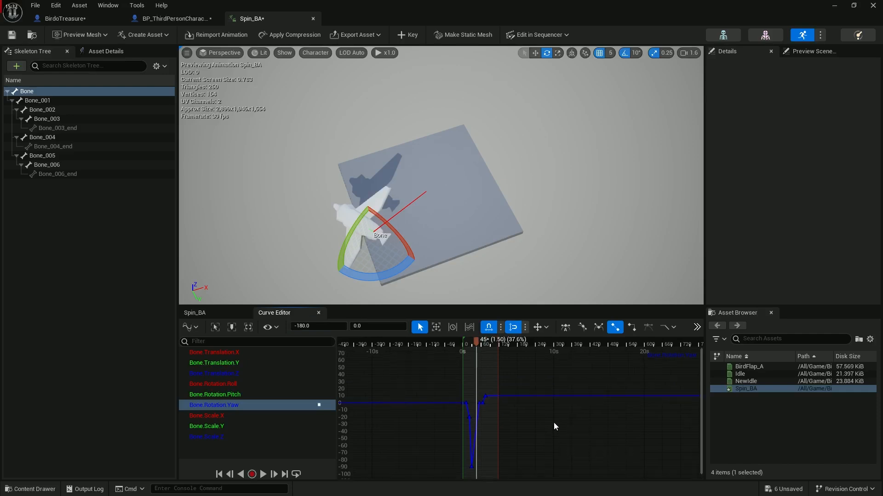
key("ctrl+z")
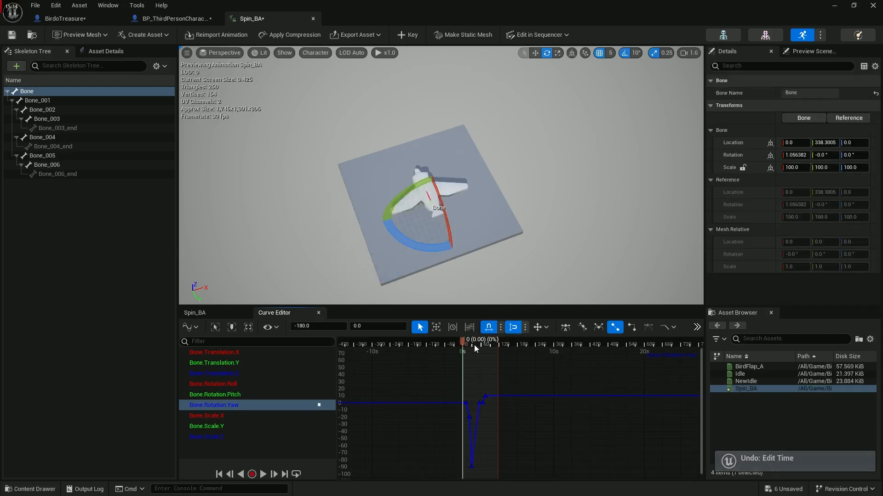
Step: Set the Rotation Yaw key at about 1.81 seconds to -180
mouse_move(474, 345)
left_mouse_down()
mouse_move(487, 344)
mouse_move(479, 344)
left_mouse_up()
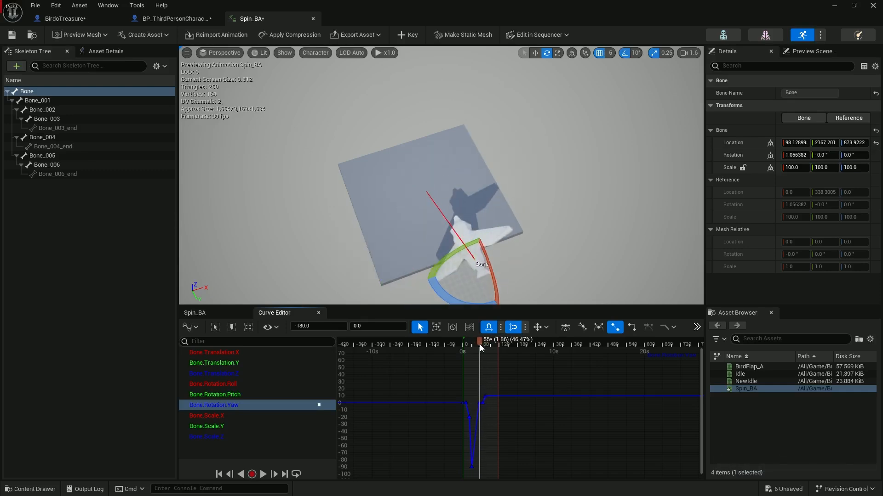
left_click(479, 403)
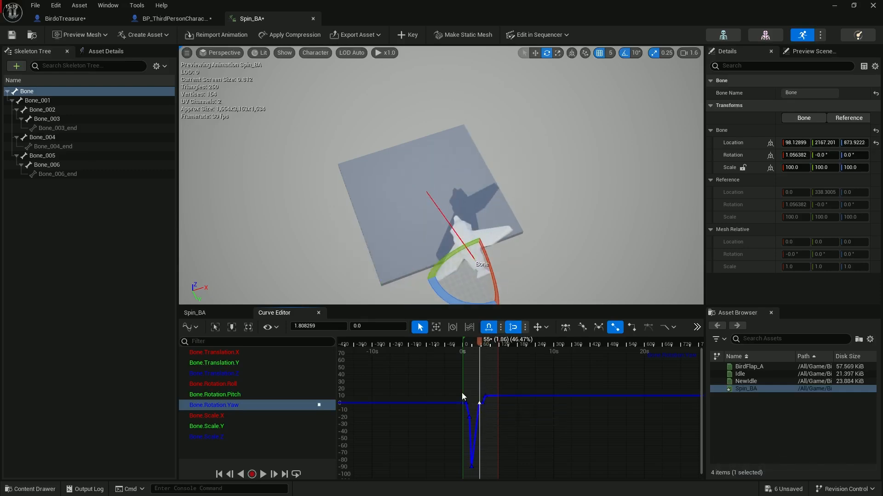
left_click(375, 323)
type("-180")
key("Return")
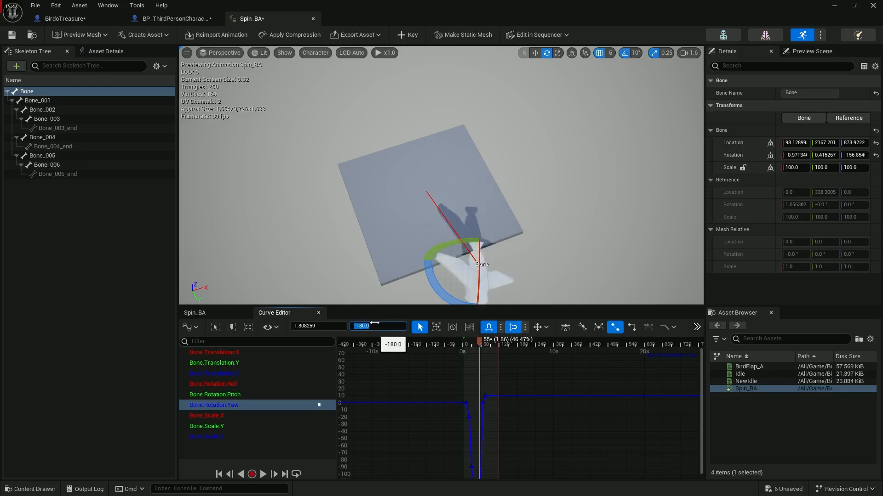
scroll(402, 403, "down", 3)
right_click_drag(422, 421, 456, 377)
scroll(533, 447, "up", 3)
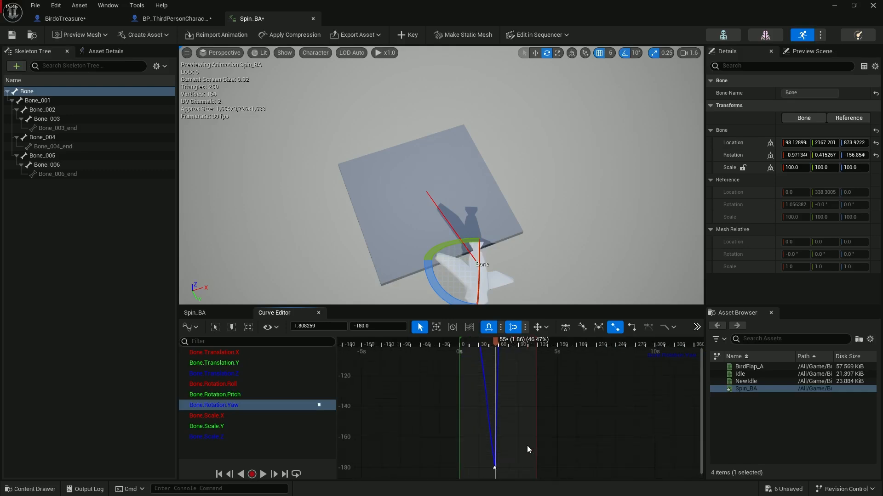
Step: Try turning the root Bone at frame 47 to a yaw of about 174.7 degrees, scrub through the turn and remove that key
mouse_move(486, 339)
left_mouse_down()
mouse_move(473, 341)
mouse_move(492, 345)
left_mouse_up()
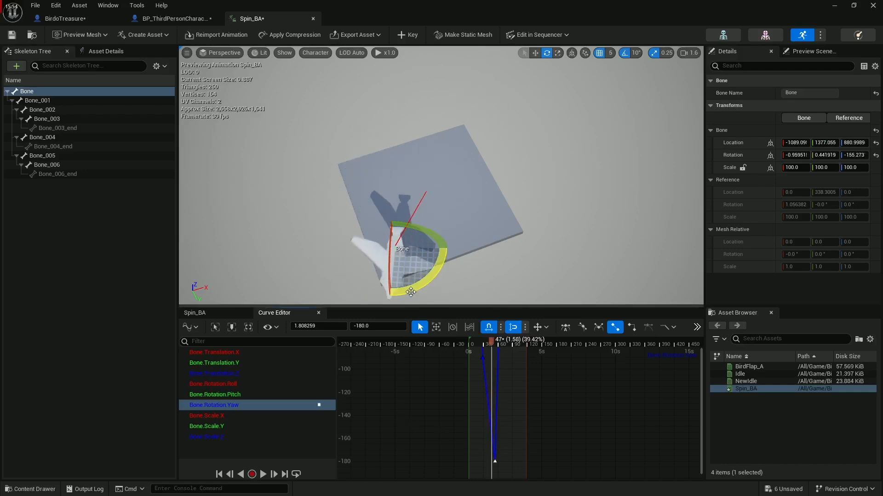
left_click_drag(415, 293, 414, 288)
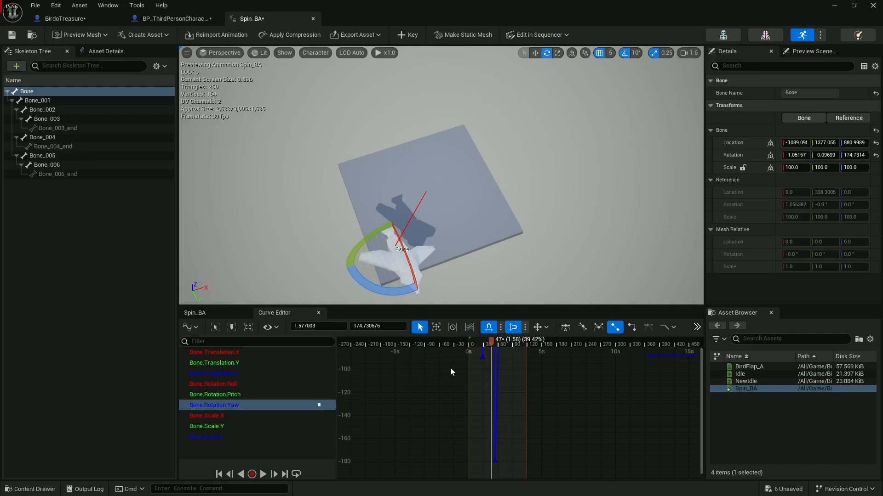
scroll(485, 392, "down", 3)
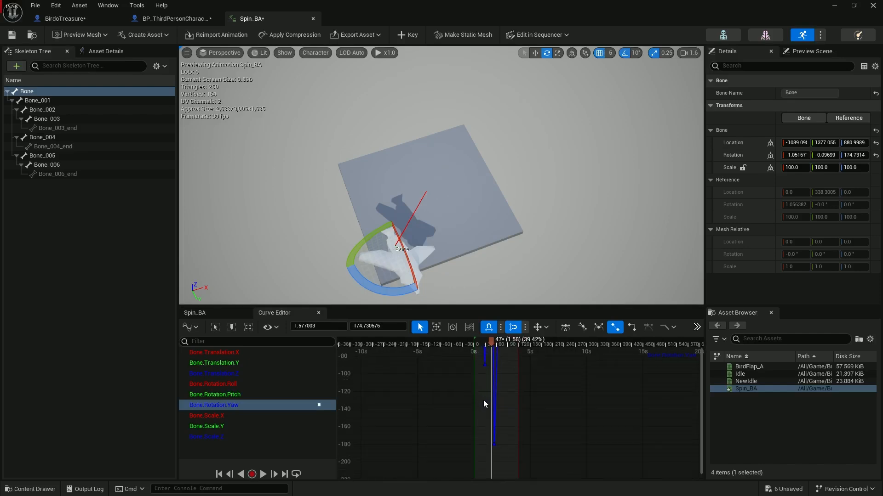
left_click_drag(490, 340, 494, 342)
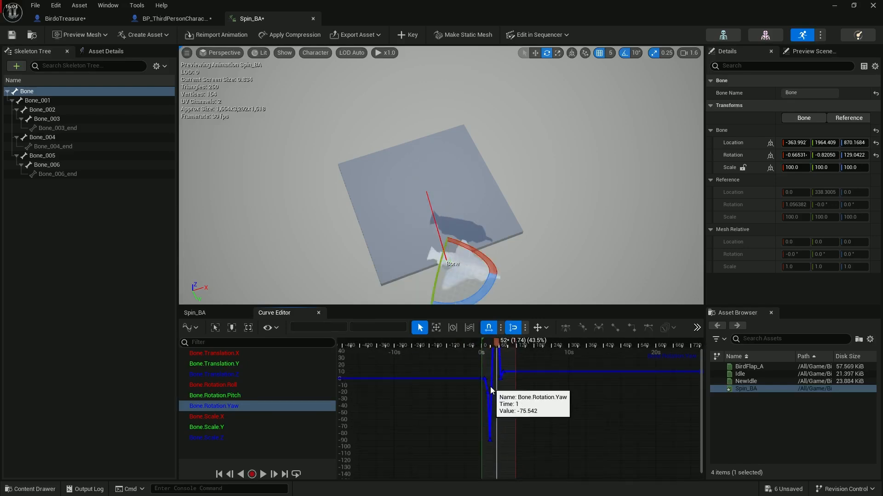
scroll(490, 389, "down", 2)
right_click_drag(493, 404, 506, 450)
left_click_drag(509, 345, 505, 345)
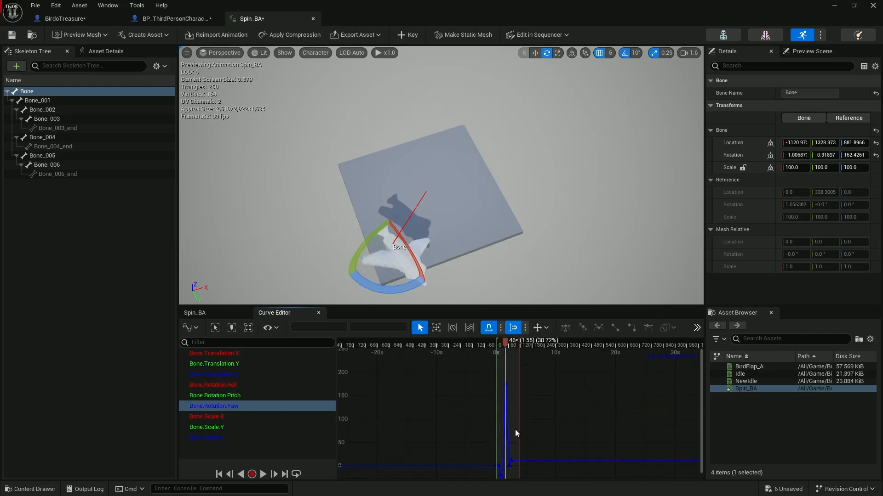
scroll(512, 430, "down", 1)
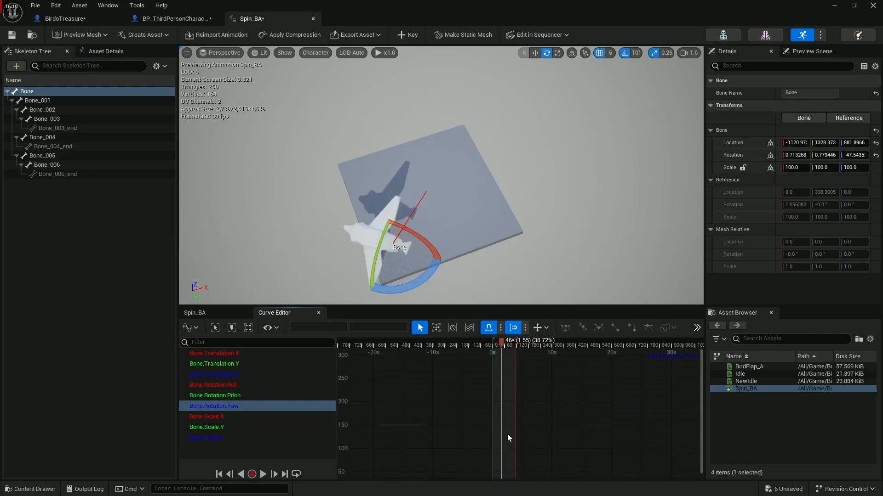
right_click_drag(507, 435, 514, 355)
Step: Move the Rotation Yaw key that follows the -90 key to about 1.97 seconds with a value of -300
left_click_drag(503, 346, 509, 348)
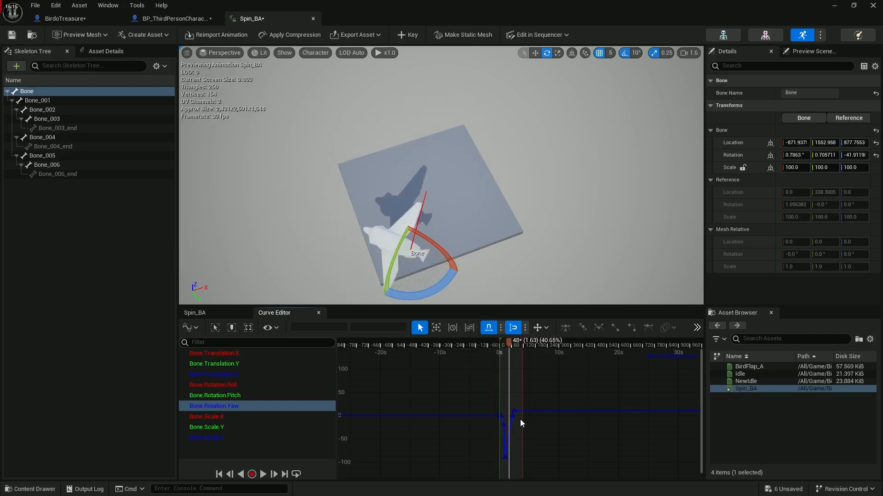
left_click_drag(513, 414, 509, 476)
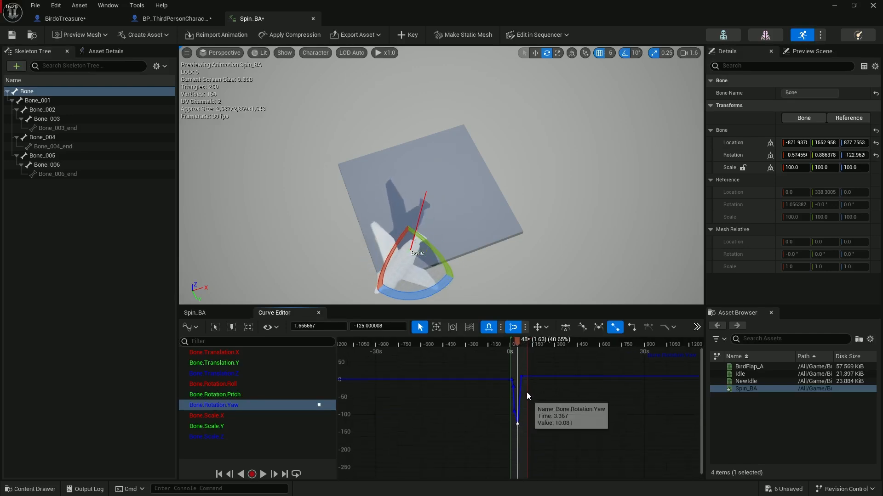
right_click_drag(523, 429, 524, 407)
left_click_drag(519, 404, 521, 462)
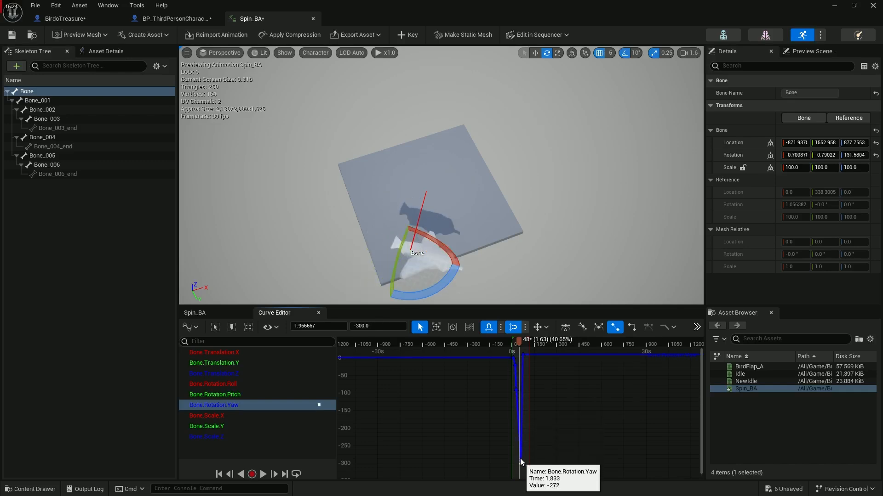
right_click_drag(523, 362, 531, 392)
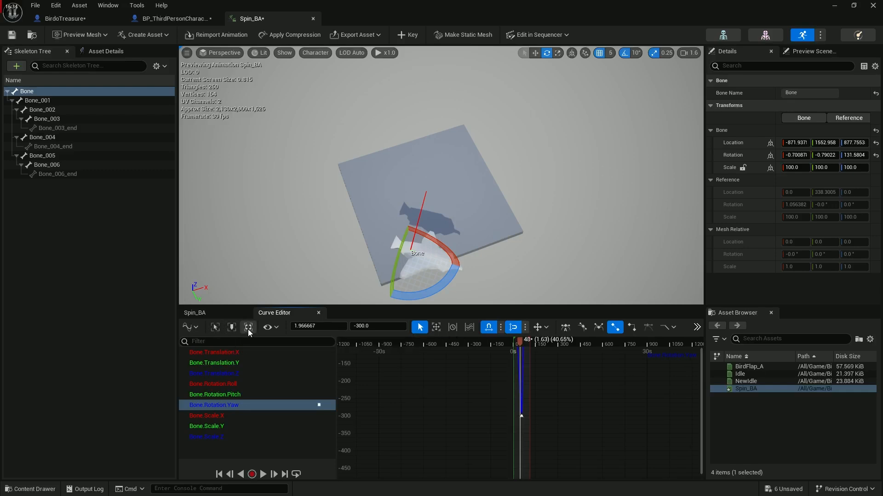
Step: Fit the Yaw curve to the playback range and scrub to frame 69 to check the bird's heading
left_click(248, 328)
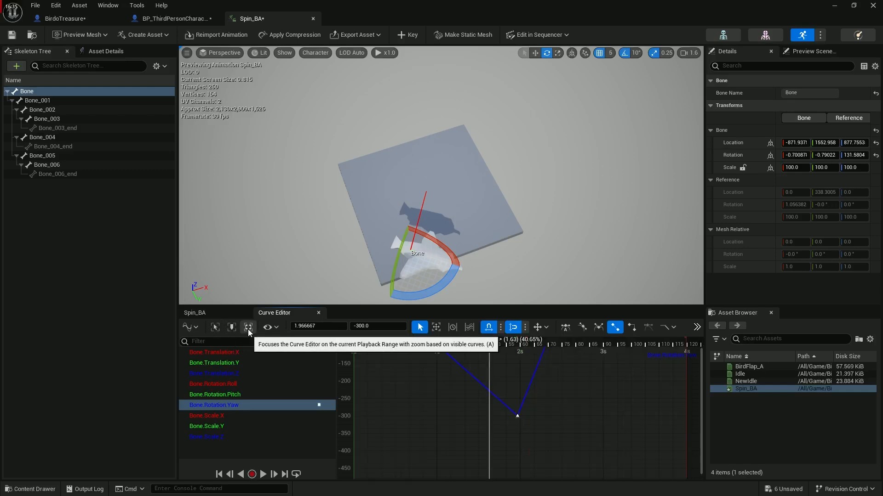
scroll(562, 459, "down", 4)
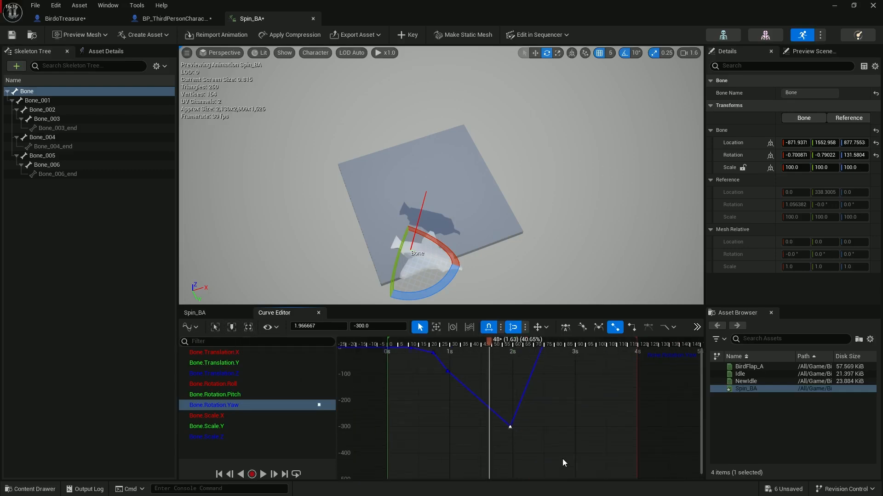
right_click_drag(559, 453, 551, 475)
left_click_drag(486, 344, 514, 346)
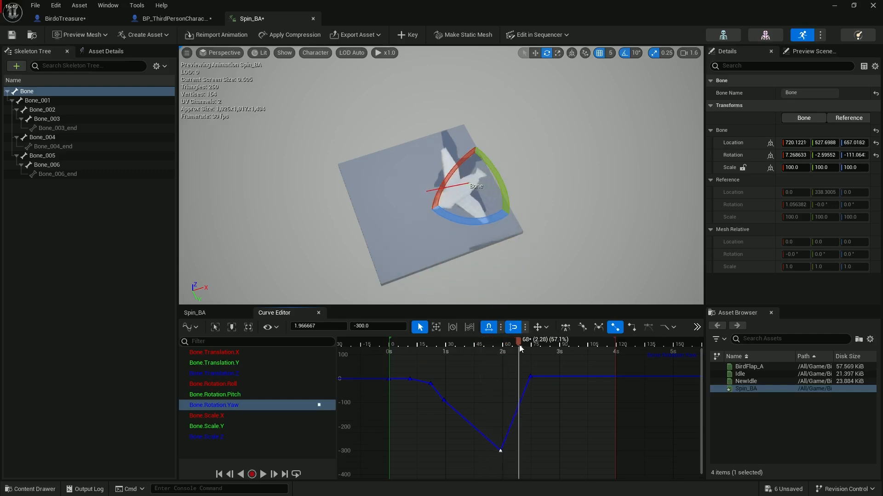
left_click_drag(520, 345, 521, 346)
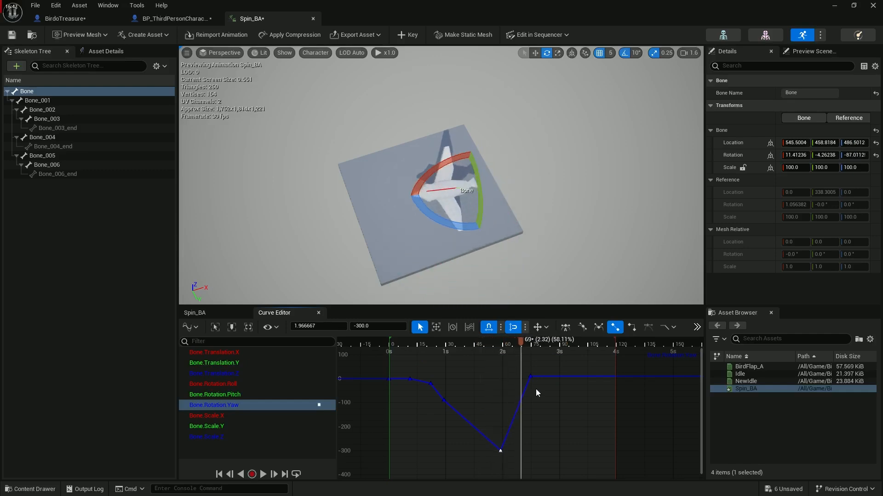
scroll(537, 404, "down", 2)
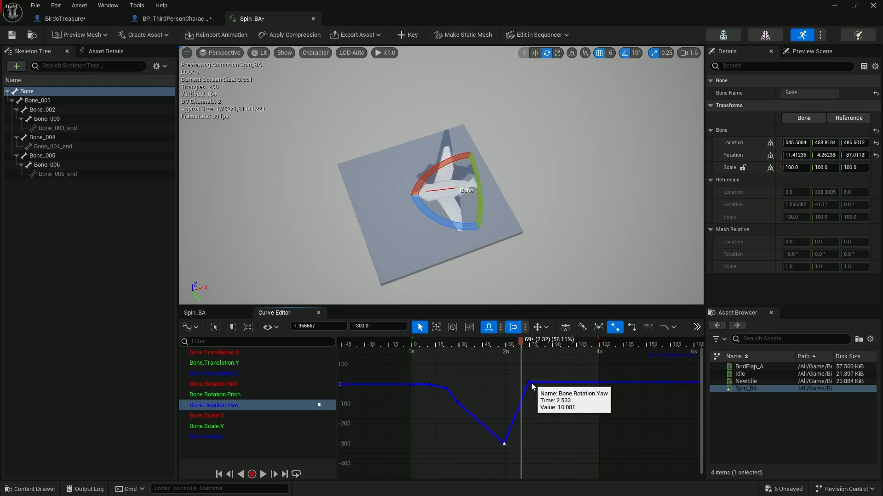
Step: Move the last Rotation Yaw key to about 2.57 seconds with a value of -400 and play back the turn
left_click_drag(528, 382, 520, 468)
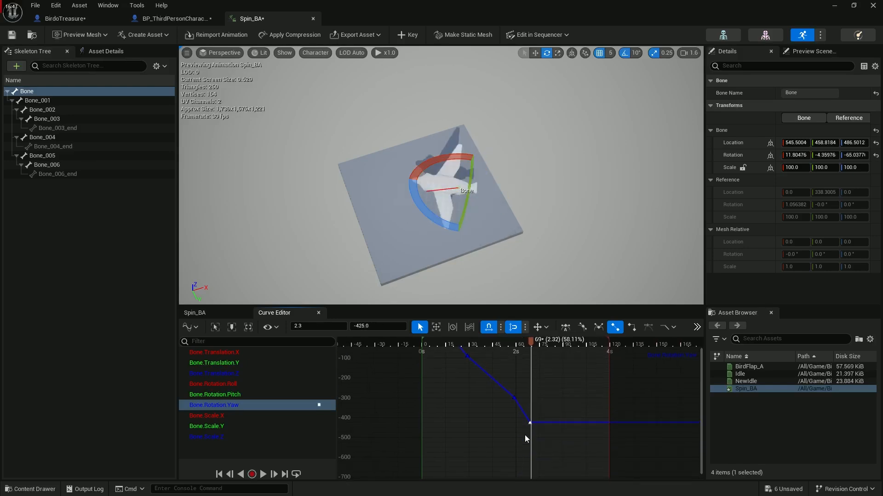
left_click_drag(525, 435, 536, 407)
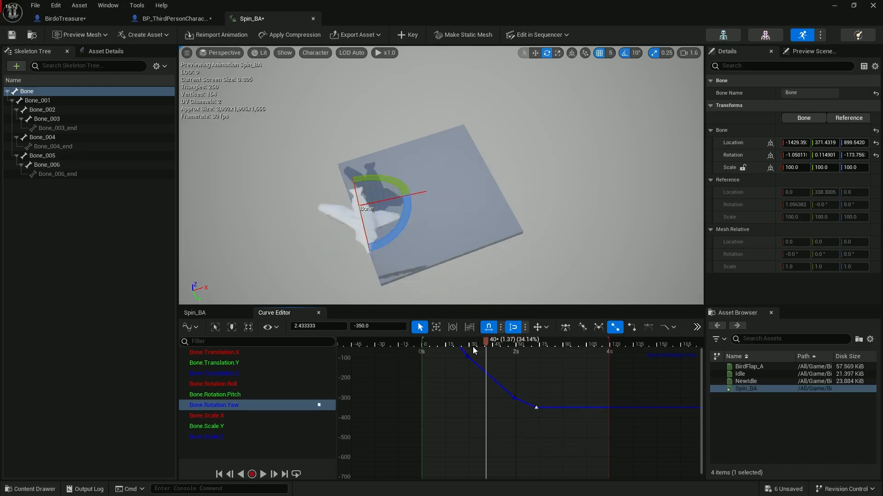
left_click_drag(488, 352, 544, 419)
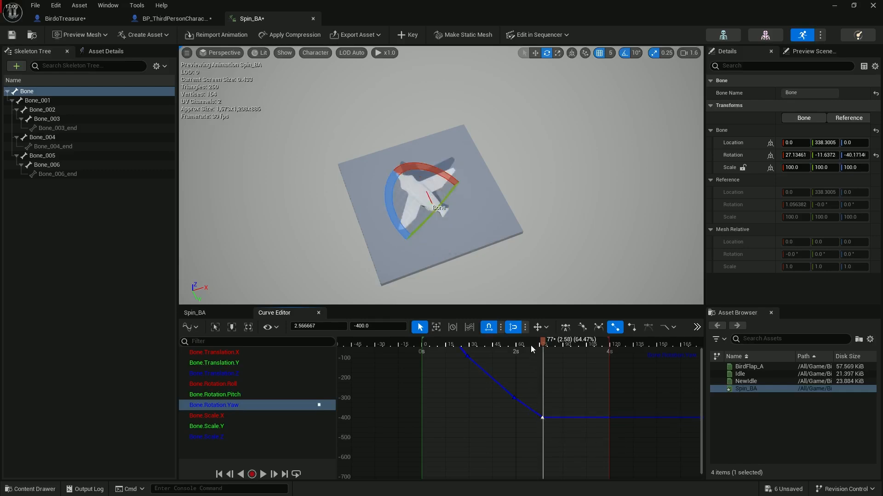
left_click_drag(531, 346, 548, 418)
key("space")
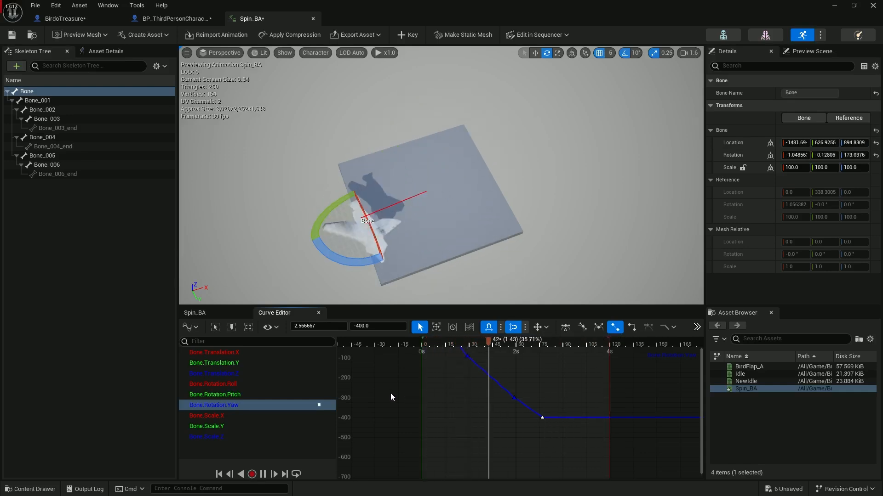
key("space")
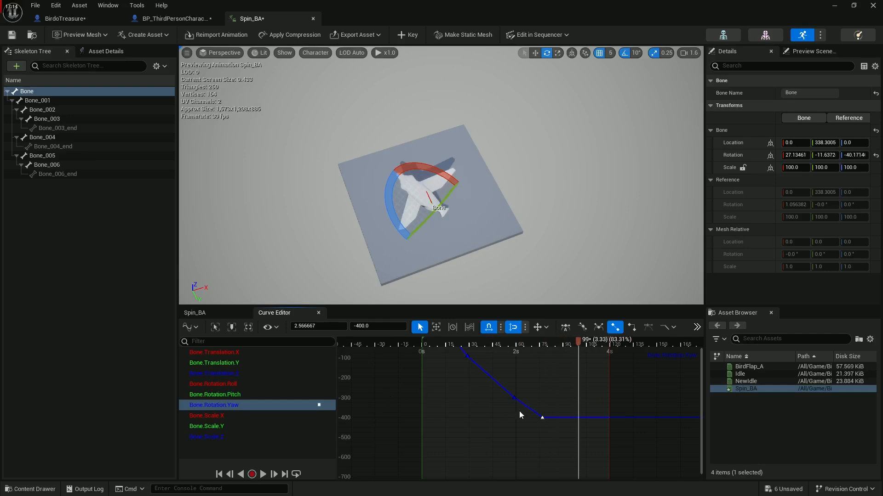
left_click_drag(546, 345, 555, 346)
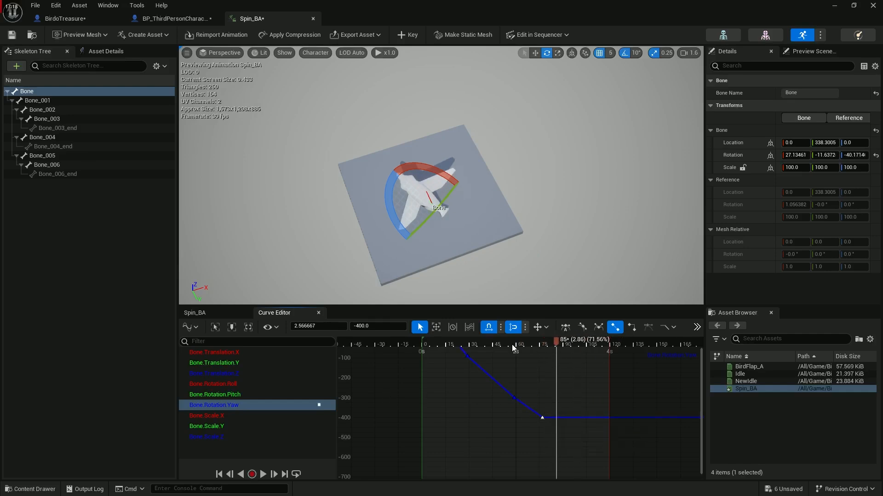
Step: Try rotating the root Bone at frame 85 to a yaw of about -11.2 degrees, scrub through it and undo the added key
left_click_drag(400, 212, 391, 208)
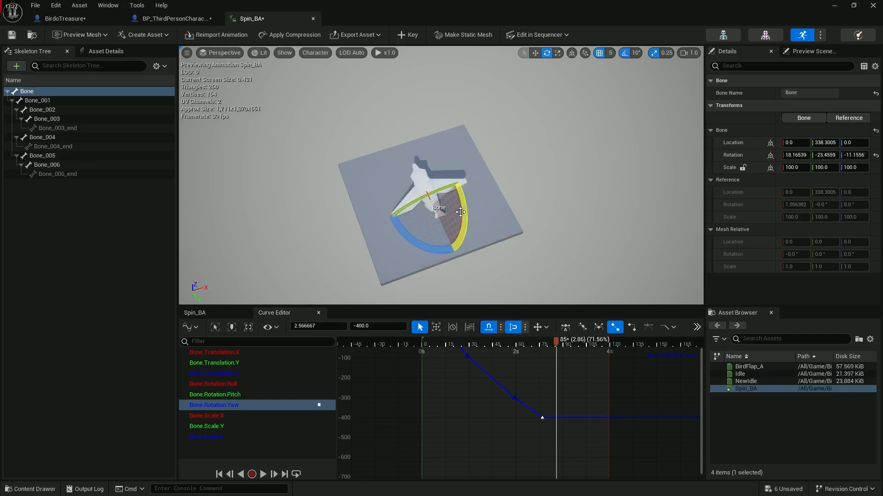
left_click_drag(460, 212, 458, 229)
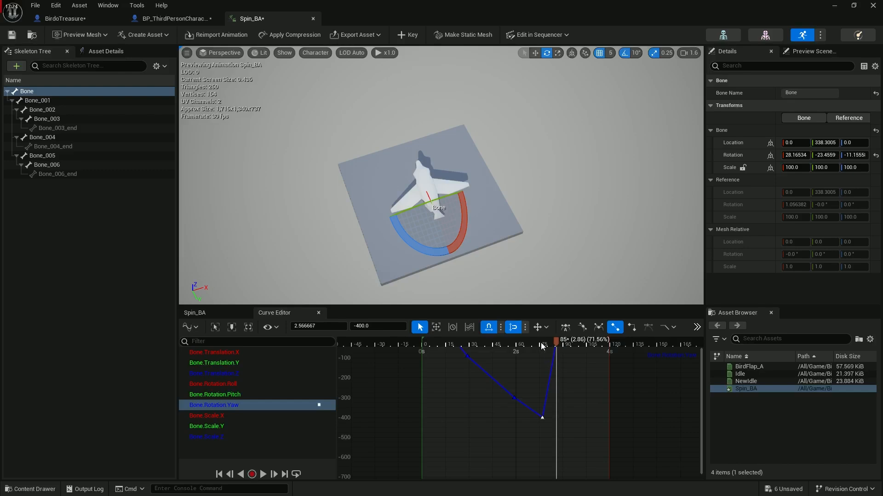
left_click_drag(541, 345, 568, 345)
key("ctrl+z")
Step: Switch all Rotation Yaw keys to automatic cubic interpolation and play the animation from the start
scroll(568, 437, "down", 3)
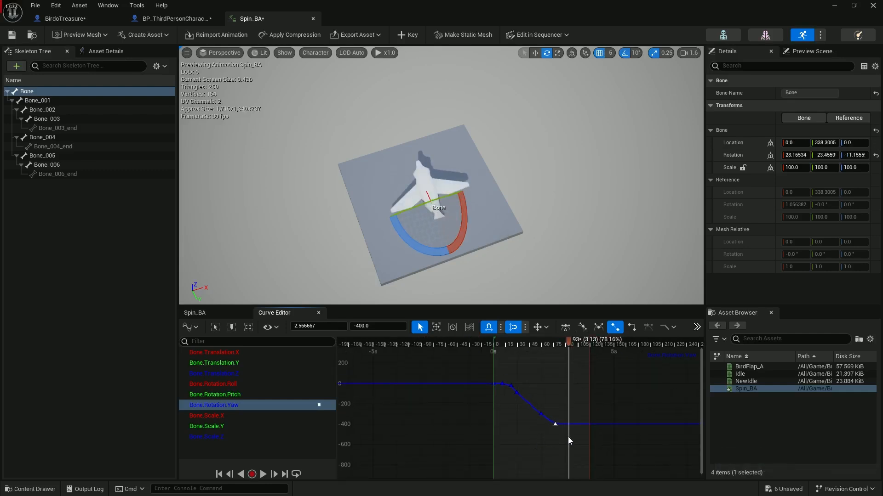
key("ctrl+a")
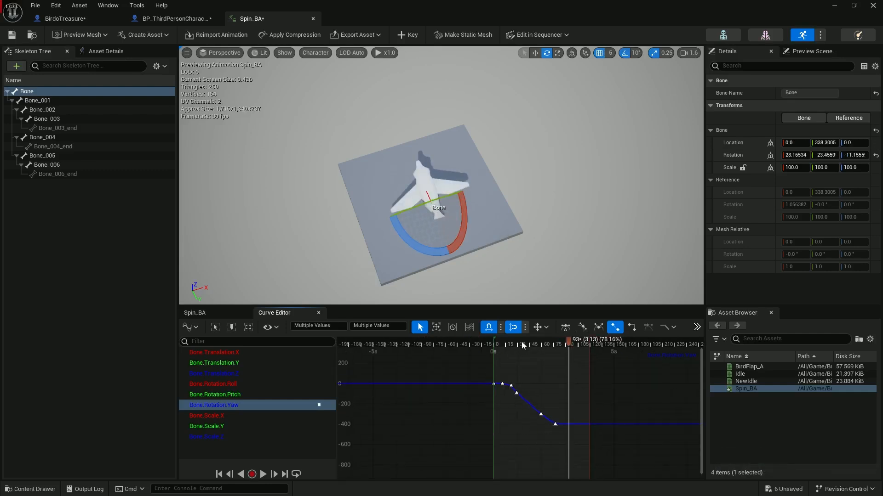
left_click(565, 327)
left_click_drag(502, 344, 492, 346)
key("space")
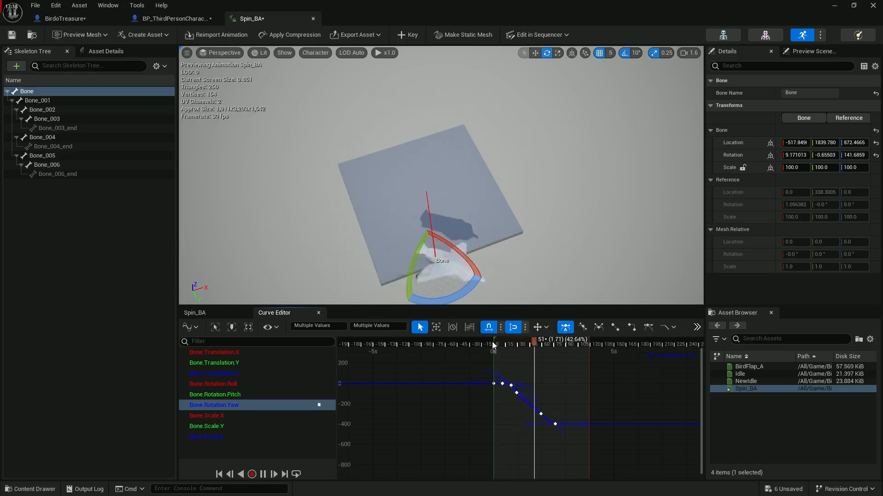
key("space")
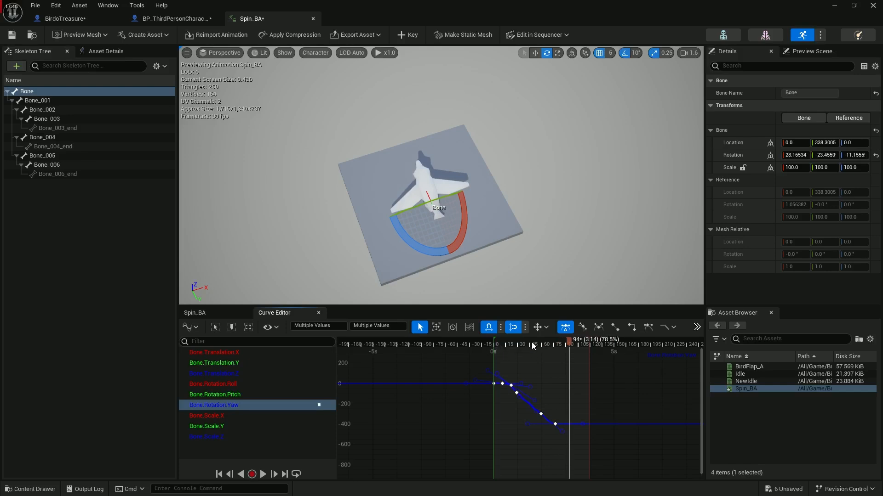
Step: Replay the spin from its start and trim Spin_BA by removing frame 89 to frame 121
left_click_drag(532, 343, 564, 346)
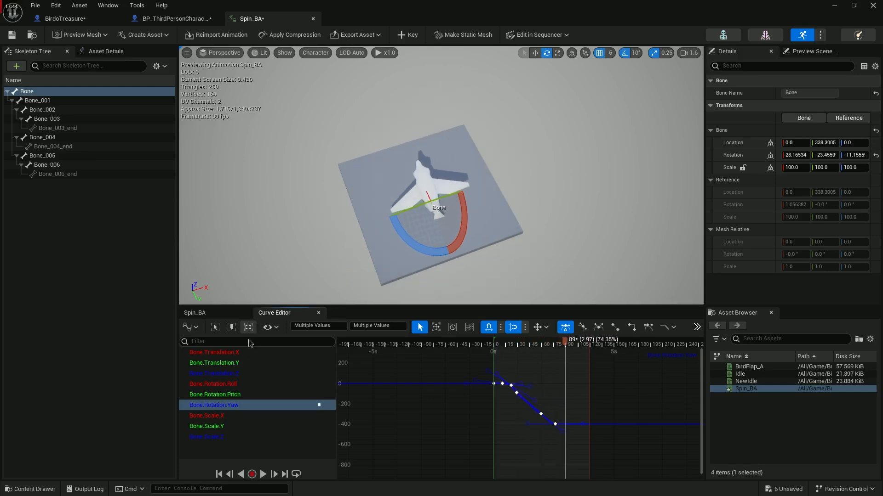
mouse_move(495, 343)
left_mouse_down()
mouse_move(566, 354)
mouse_move(493, 354)
left_mouse_up()
key("space")
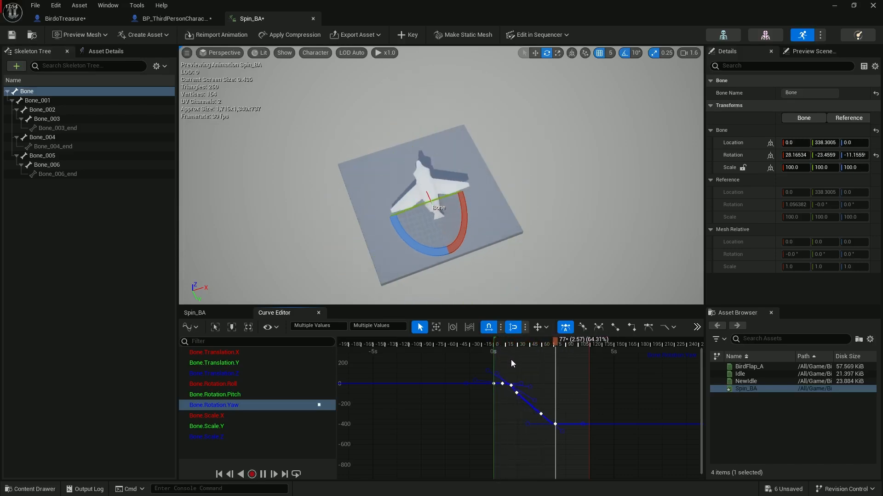
right_click(564, 342)
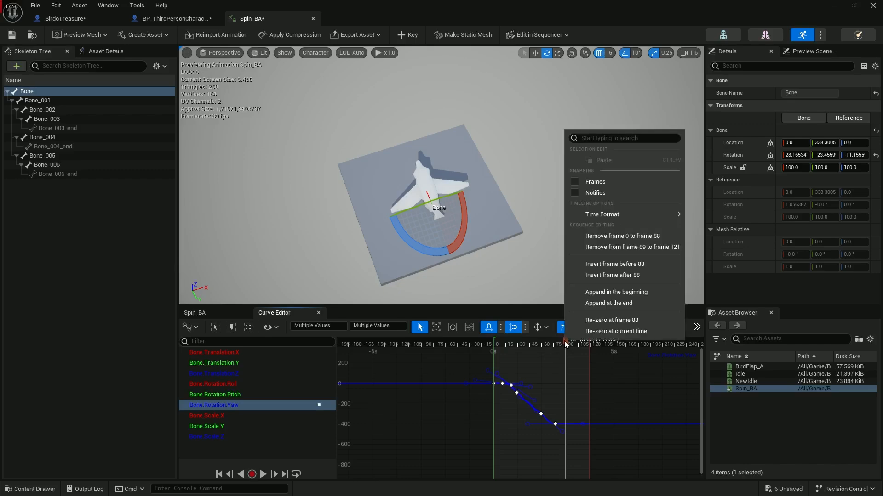
left_click(580, 248)
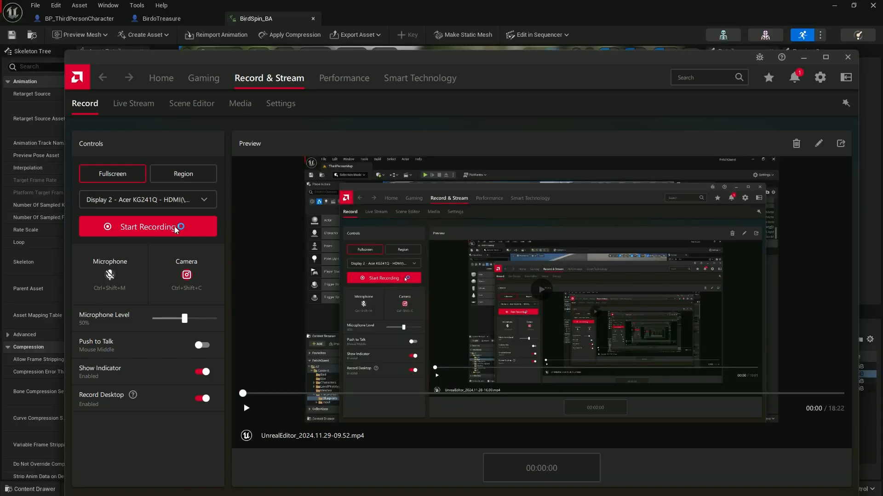
left_click(175, 228)
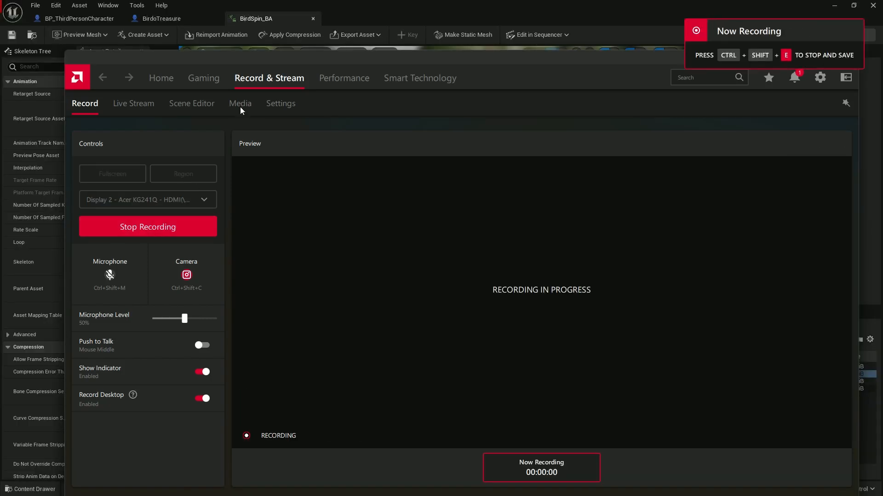
left_click(415, 20)
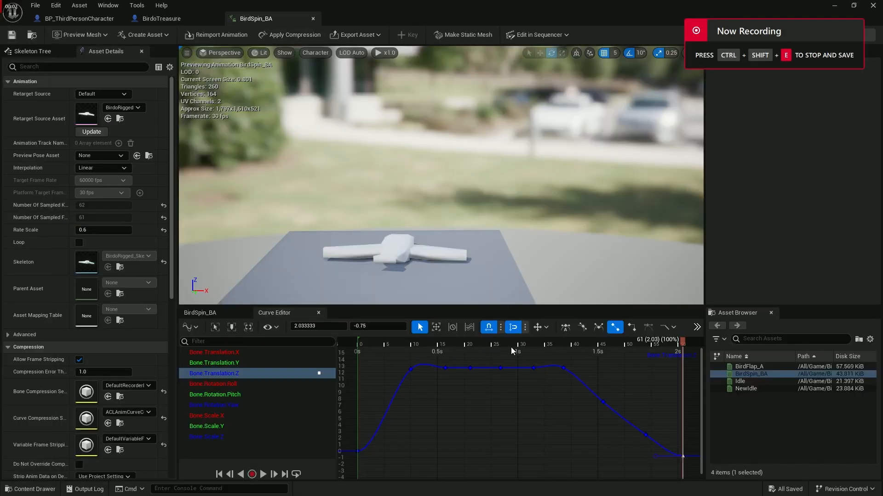
Step: Play BirdSpin_BA from frame 0 to review the bird's spin
left_click_drag(448, 343, 350, 353)
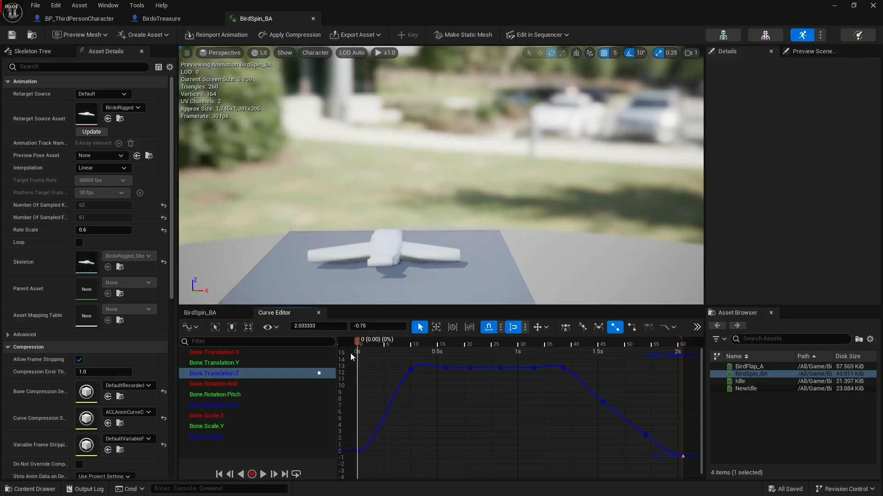
key("space")
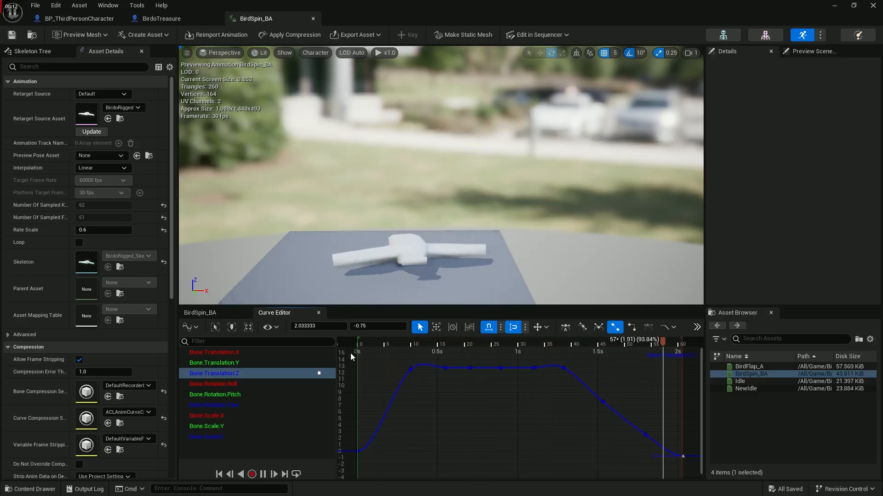
key("space")
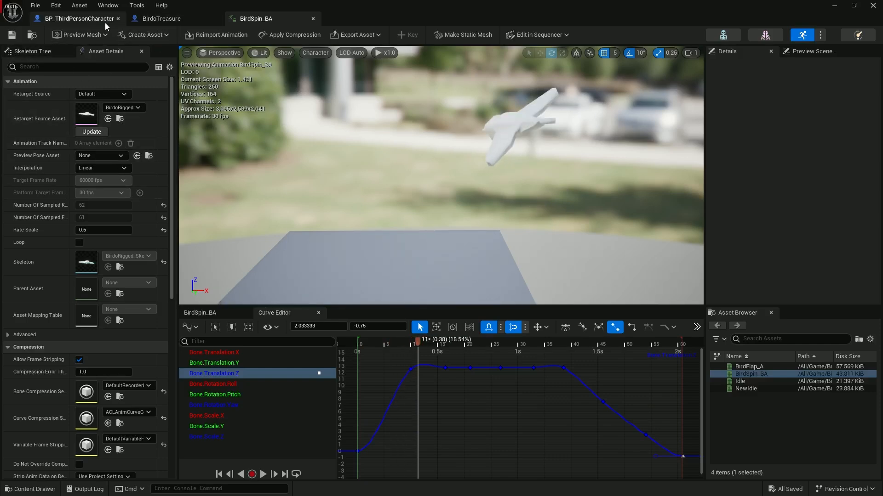
Step: In the BirdoTreasure event graph, delete the Print String node after the Delay and move the Should Fly setter farther along to make room
left_click(161, 19)
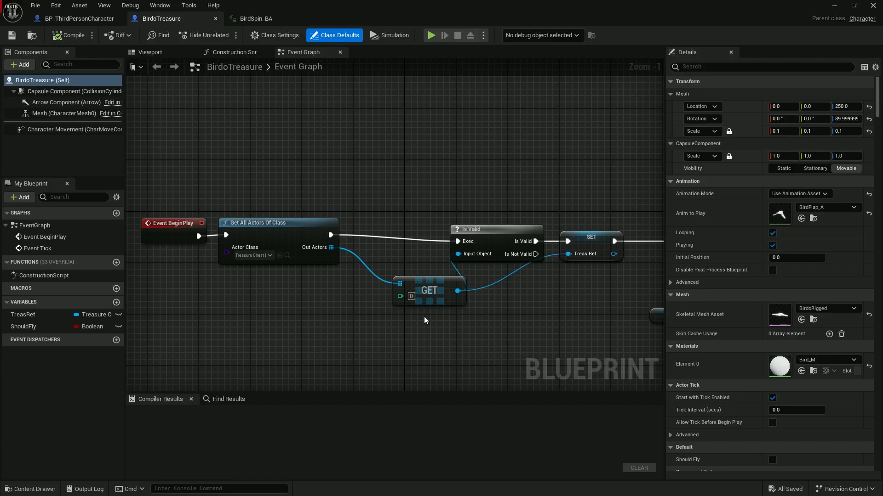
scroll(426, 317, "down", 2)
right_click_drag(462, 318, 295, 260)
scroll(313, 271, "down", 3)
right_click_drag(414, 281, 239, 289)
scroll(377, 223, "up", 4)
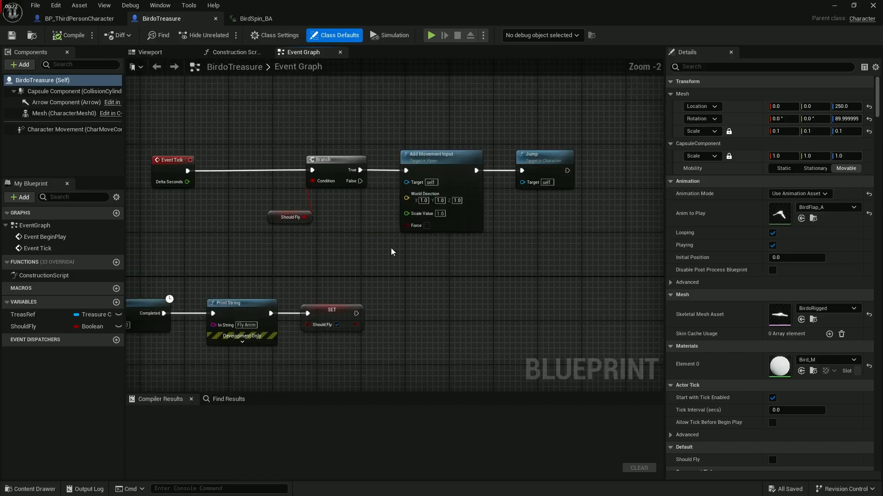
right_click_drag(308, 306, 454, 242)
scroll(376, 289, "up", 2)
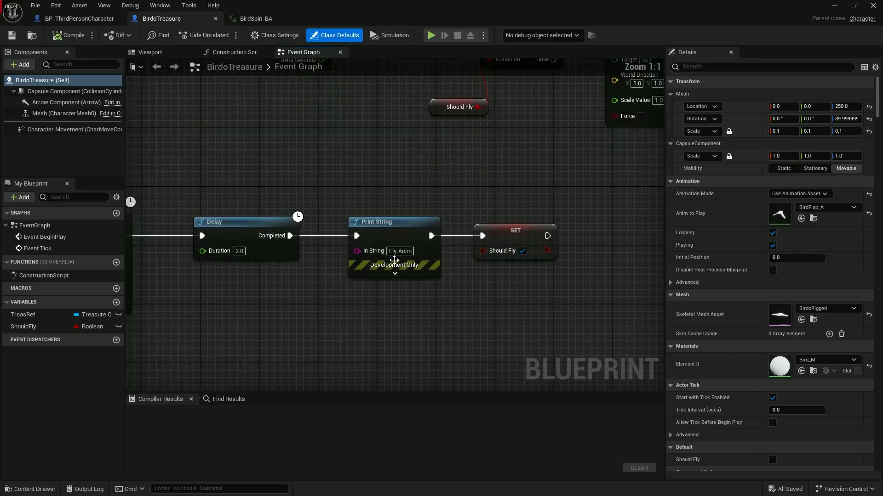
left_click(370, 222)
key("Delete")
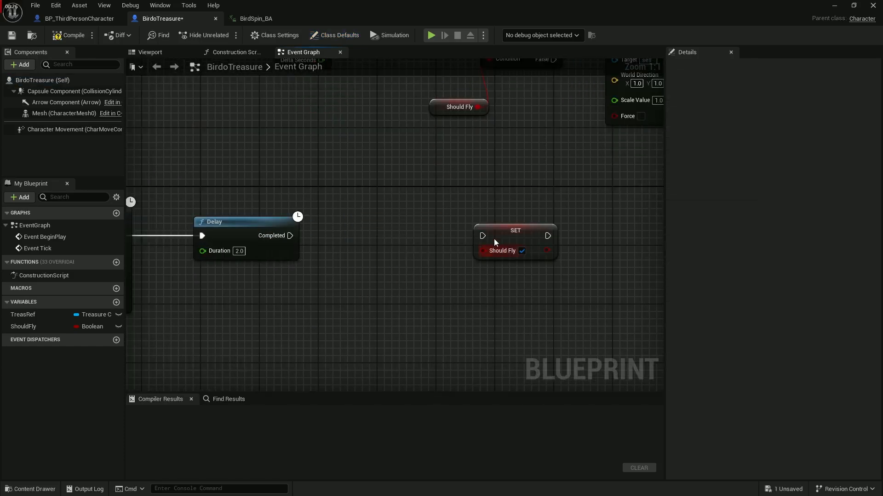
left_click_drag(506, 232, 542, 232)
Step: Add a Mesh reference with a Play Animation node on it and choose BirdSpin_BA as the new animation to play
left_click_drag(64, 113, 349, 244)
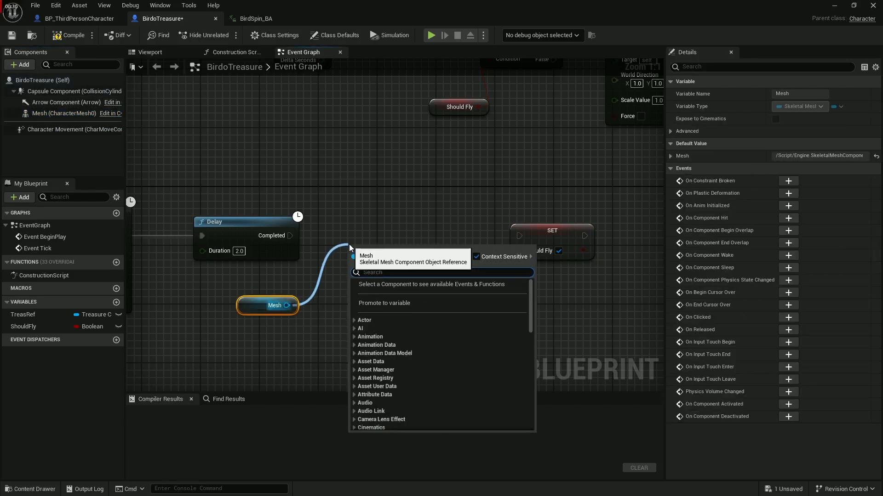
type("play anim")
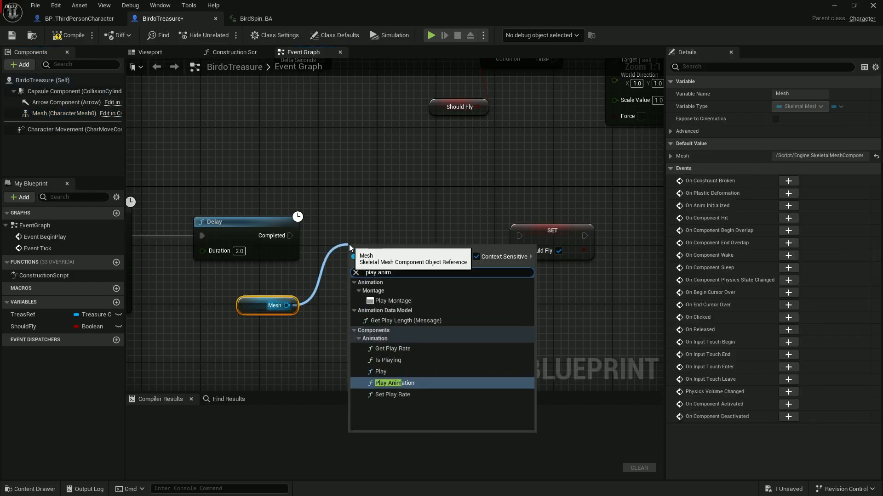
key("Return")
left_click(385, 301)
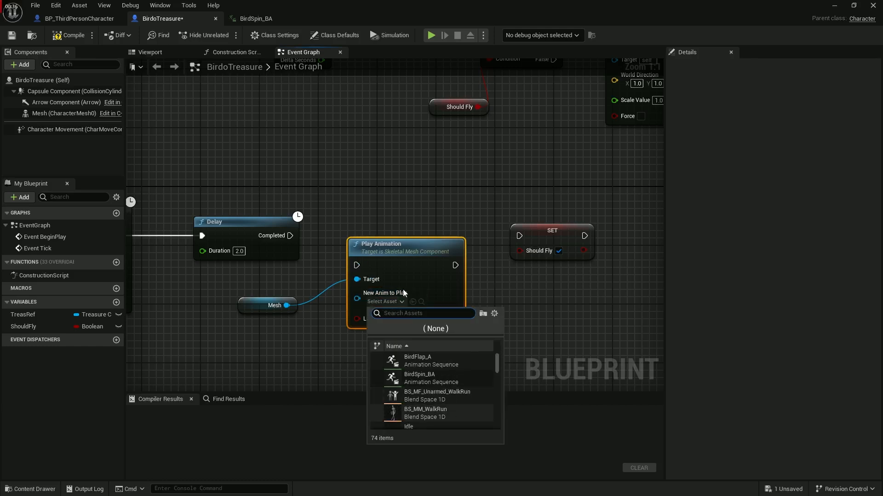
left_click(401, 381)
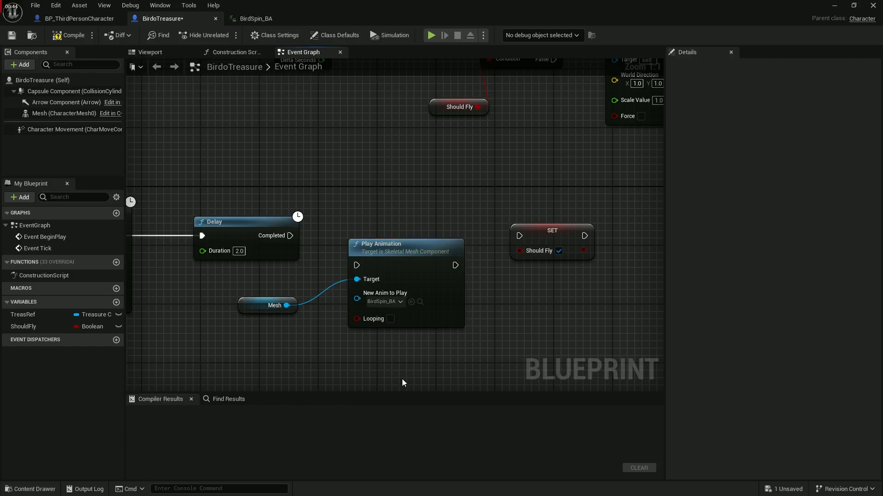
Step: Align Play Animation with the Delay and wire it between the Delay's Completed output and the Should Fly setter
left_click_drag(389, 255, 381, 225)
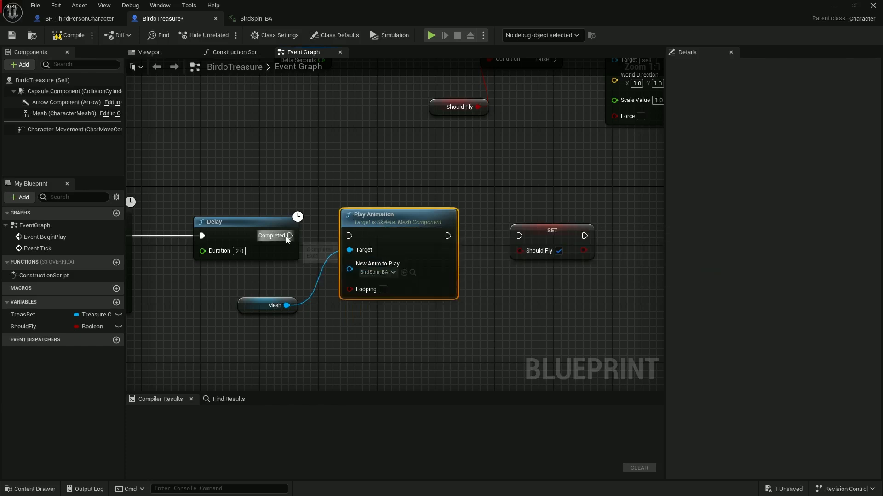
left_click_drag(290, 236, 351, 236)
left_click_drag(448, 235, 523, 236)
Step: Disconnect the Delay node from AI MoveTo and Play Animation and move it below the execution chain
scroll(396, 269, "down", 3)
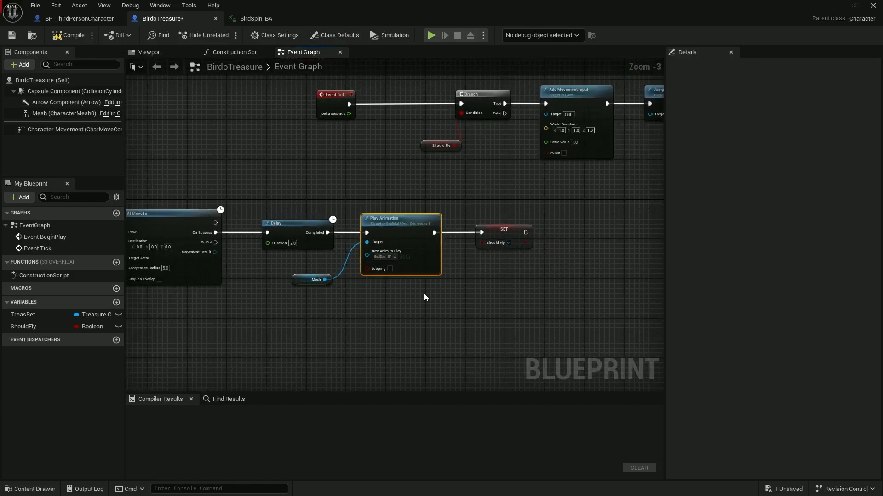
right_click_drag(425, 297, 341, 294)
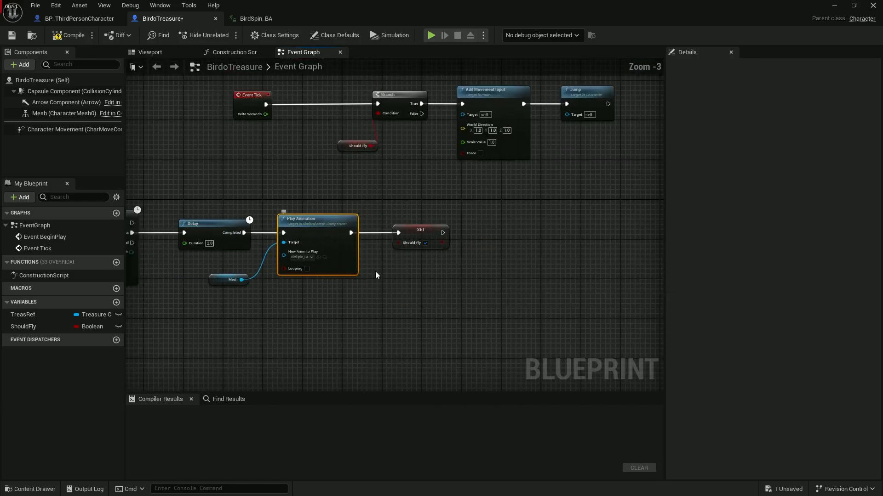
right_click_drag(225, 247, 366, 303)
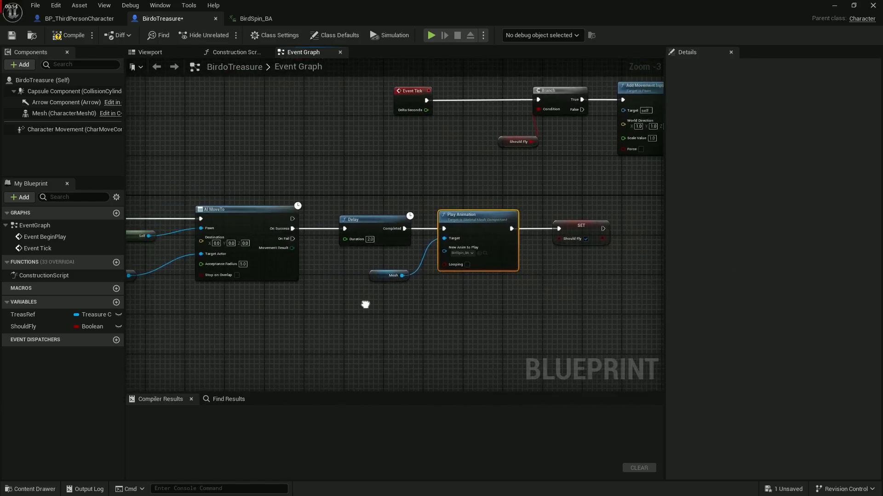
left_click(343, 228, "alt")
left_click(401, 229, "alt")
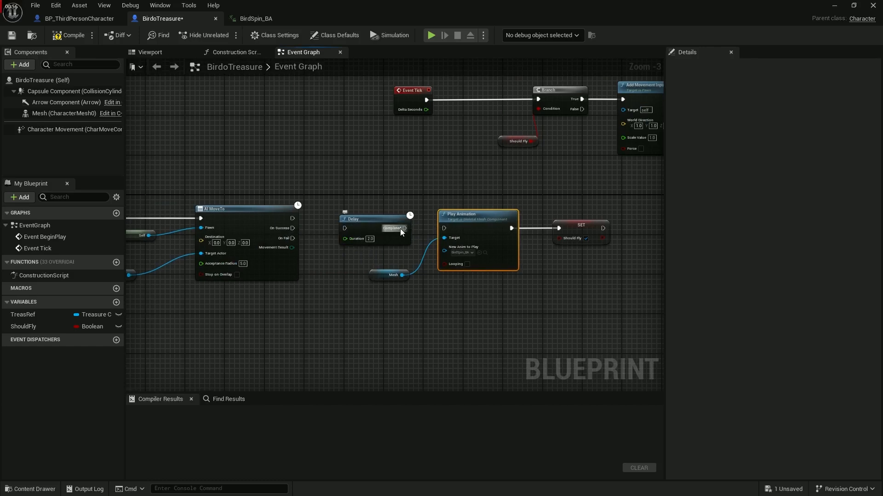
left_click_drag(392, 224, 525, 323)
Step: Move Mesh and Play Animation closer to AI MoveTo and wire On Success to Play Animation's execution input
left_click_drag(366, 281, 515, 211)
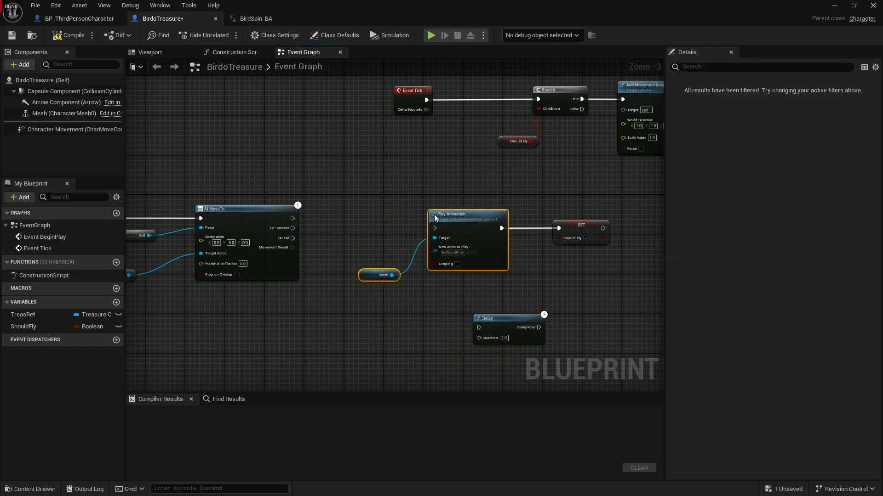
left_click_drag(434, 214, 368, 214)
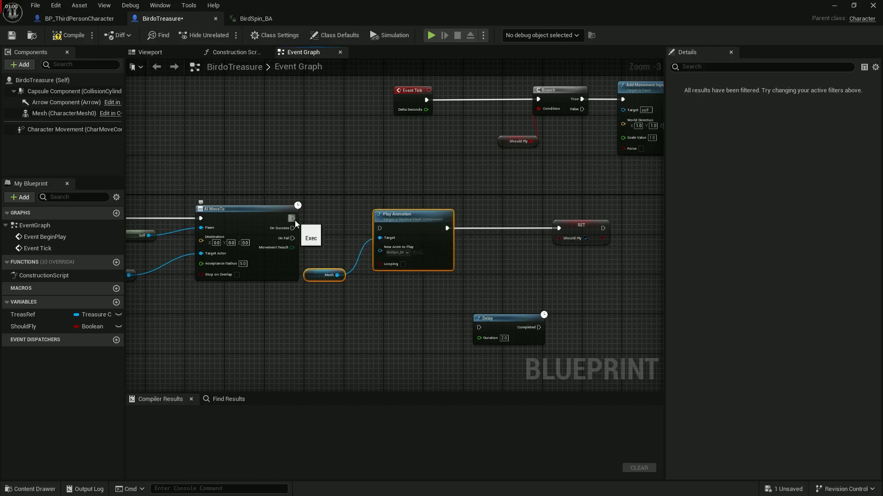
left_click_drag(293, 228, 382, 229)
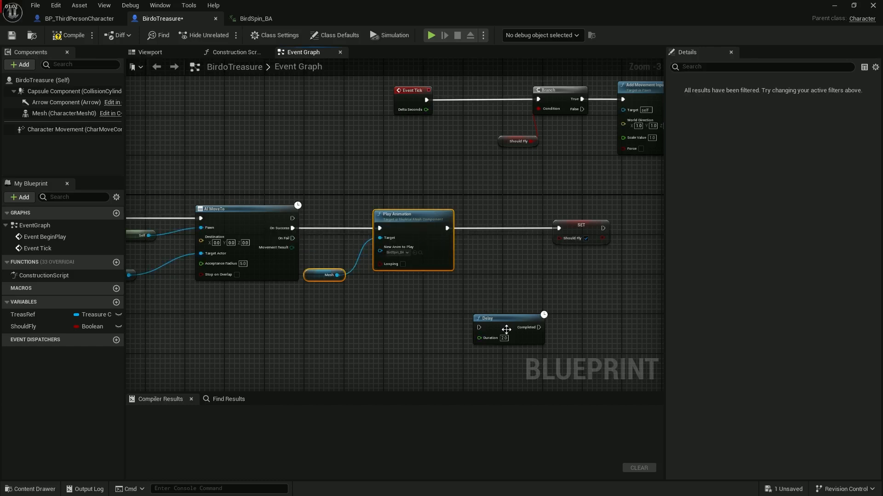
Step: Straighten the wire into the Should Fly setter and set the Delay's duration to 3.2
right_click_drag(526, 275, 433, 262)
left_click(512, 220)
key("q")
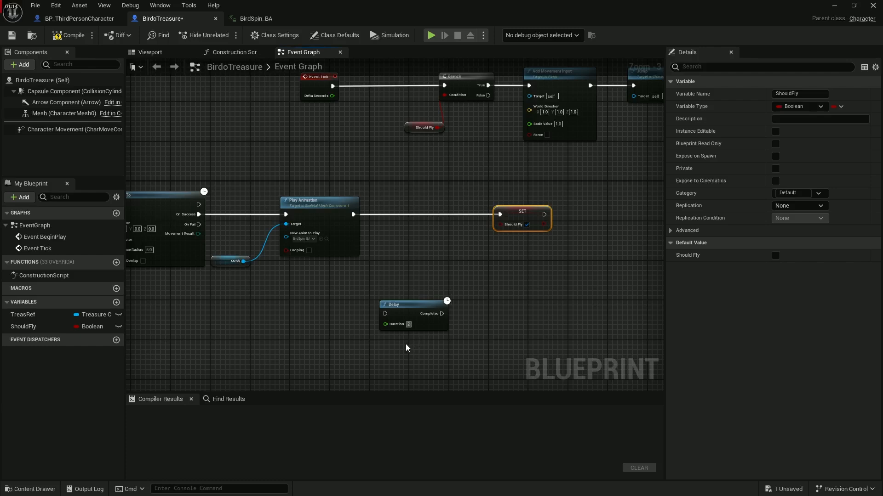
scroll(416, 341, "up", 1)
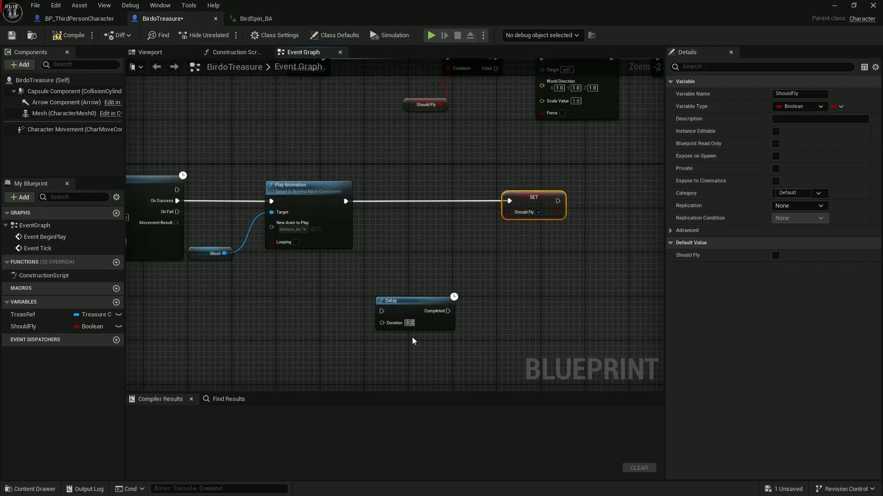
Step: Place the Delay between Play Animation and the Should Fly setter, wire it to both, and move the setter closer
left_click_drag(416, 313, 415, 201)
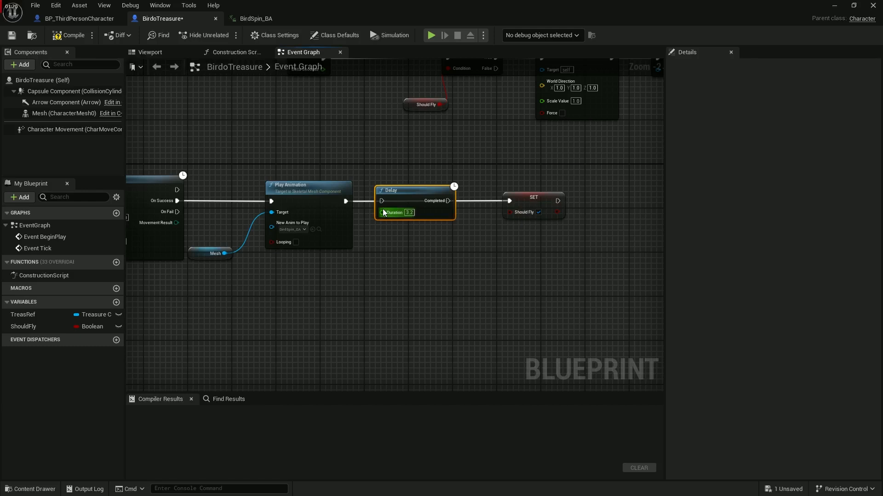
left_click_drag(345, 201, 386, 201)
left_click_drag(448, 200, 510, 201)
scroll(476, 255, "down", 1)
right_click_drag(475, 255, 375, 296)
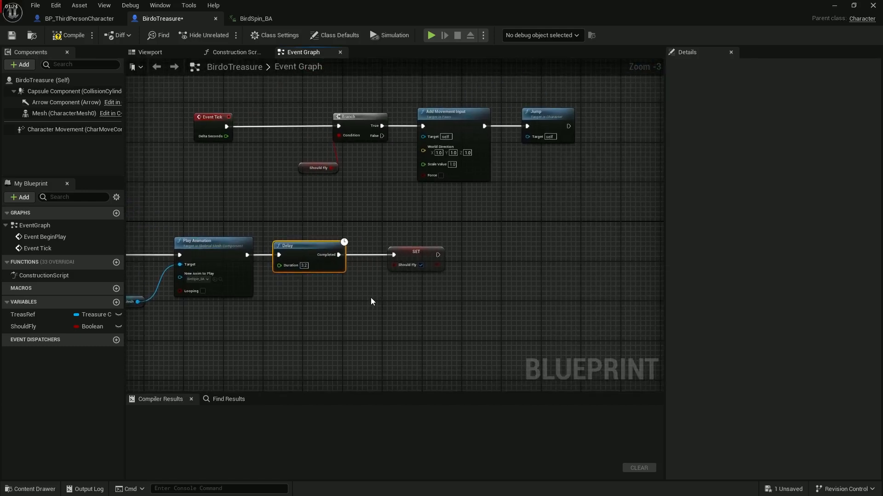
scroll(444, 265, "up", 2)
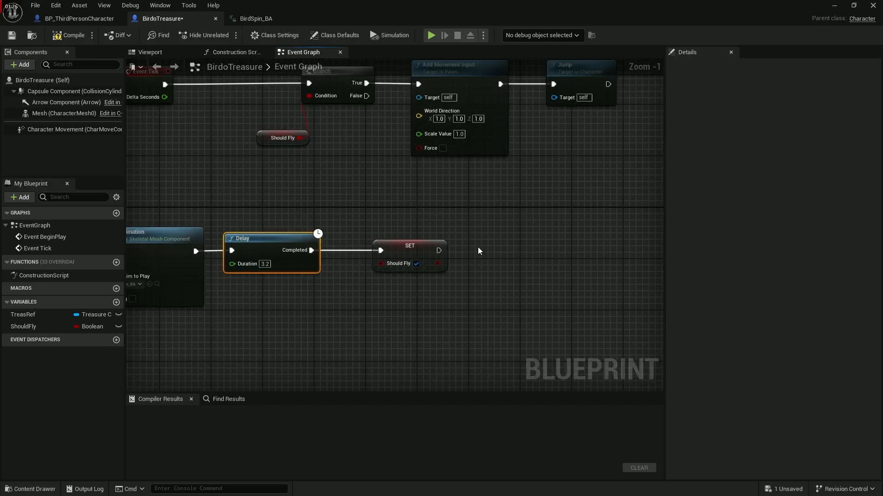
left_click_drag(400, 254, 373, 254)
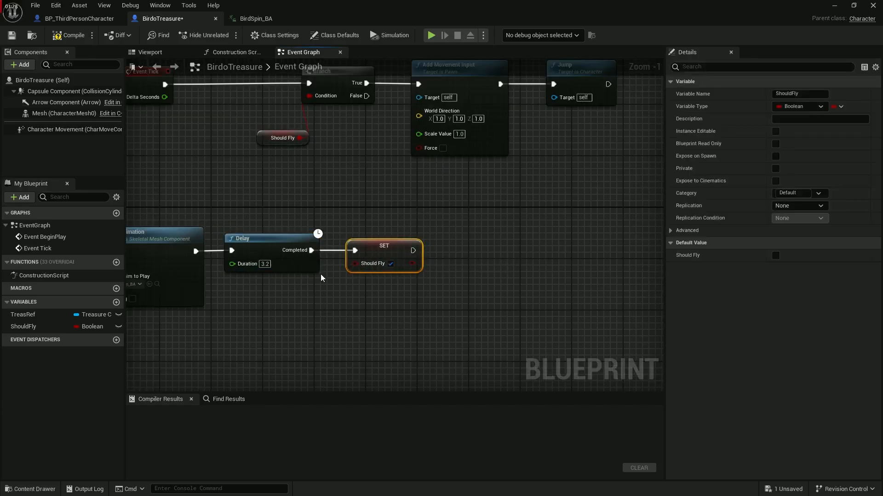
Step: Duplicate the Mesh and Play Animation nodes after the Should Fly setter and wire the setter into the copied Play Animation
right_click_drag(213, 286, 343, 291)
left_click_drag(179, 362, 245, 260)
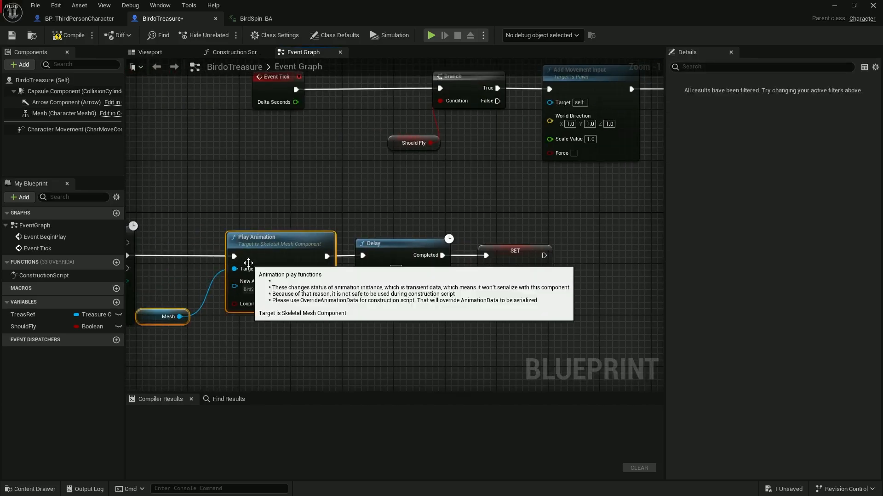
left_click(217, 281)
left_click_drag(184, 353, 267, 276)
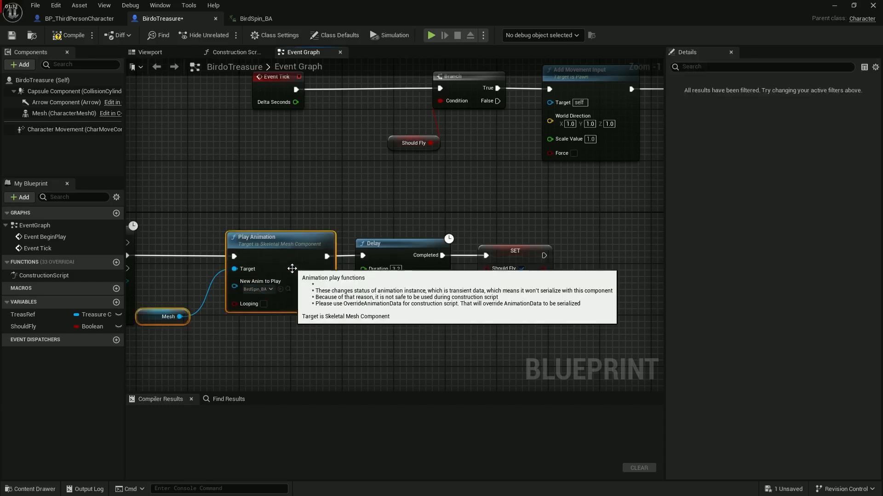
key("ctrl+c")
key("ctrl+v")
left_click_drag(438, 263, 381, 244)
left_click_drag(267, 256, 311, 262)
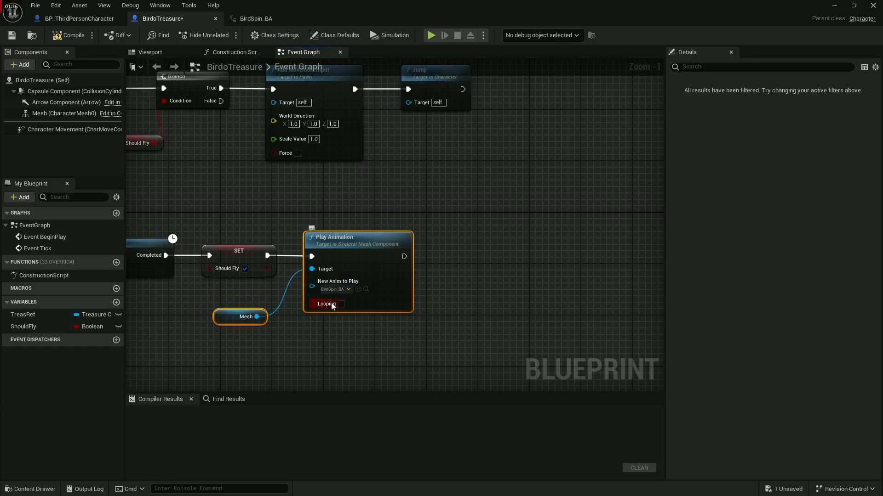
Step: Set the copied Play Animation to BirdFlap_A with Looping enabled, and compile and save the Blueprint
left_click(336, 290)
left_click(380, 350)
left_click(341, 304)
left_click(54, 39)
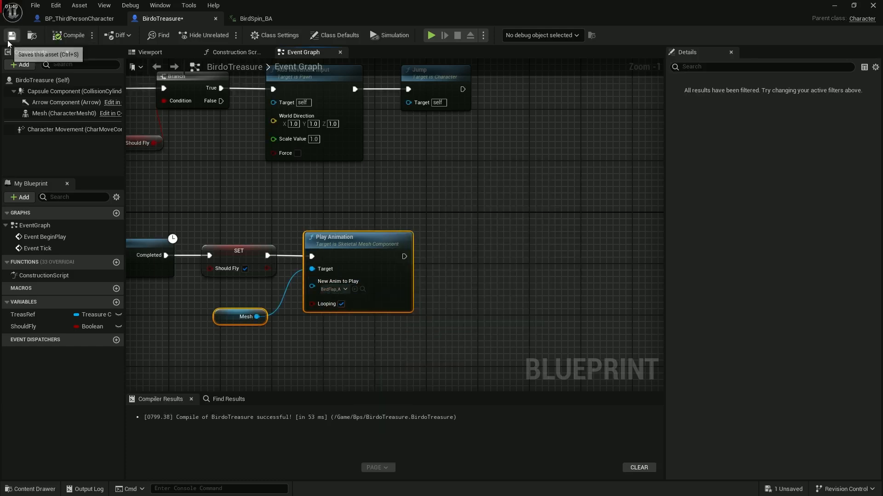
Step: Play-test ThirdPersonMap, walking the character to watch the bird's behaviour at the treasure chest, and stop the session
left_click_drag(391, 18, 519, 422)
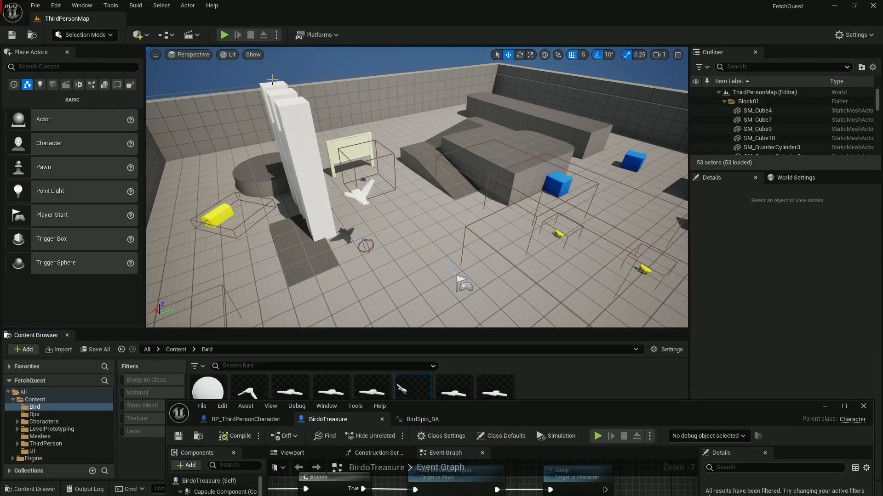
left_click(225, 35)
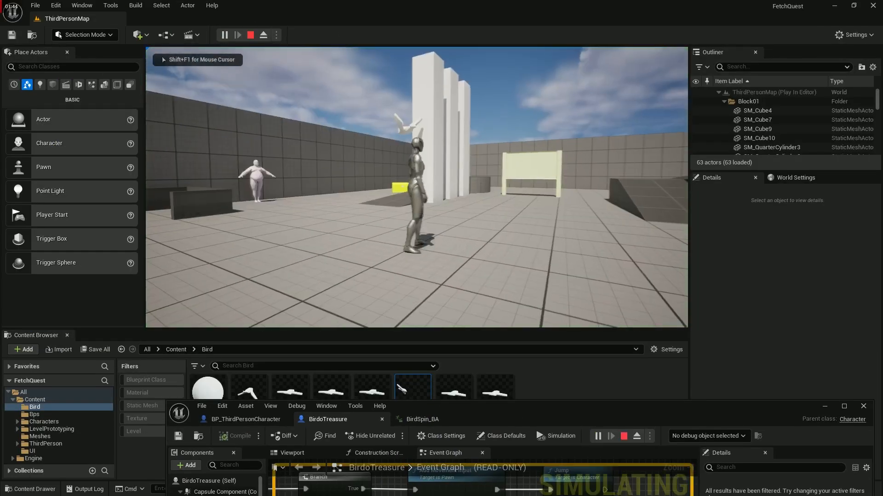
key("w")
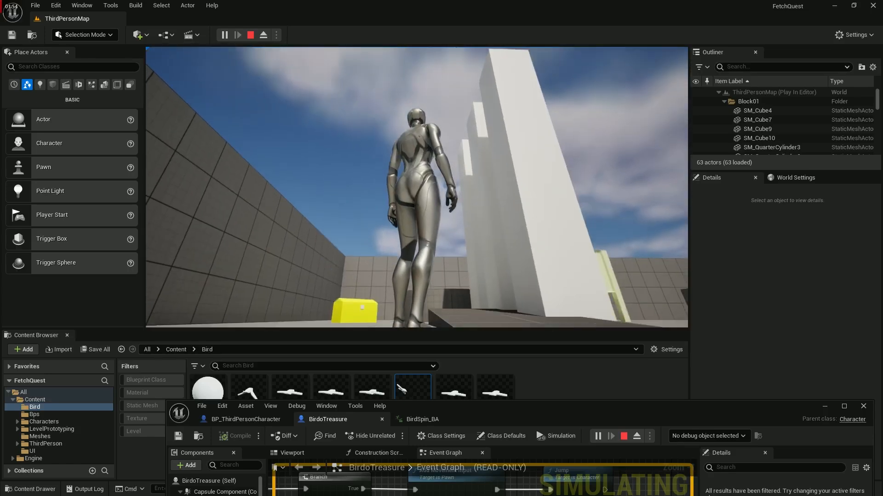
key("Escape")
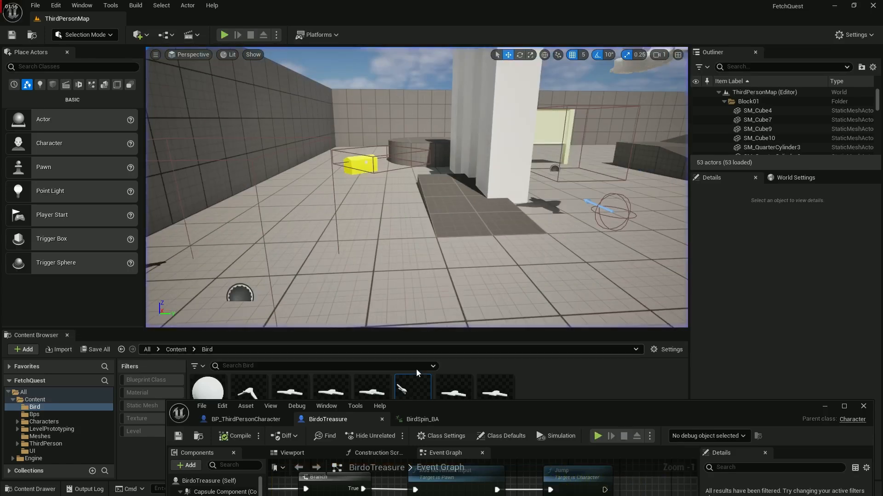
Step: In BirdoTreasure's Character Movement component, find the jump settings and set Jump Z Velocity to 3.2 m/s
double_click(500, 411)
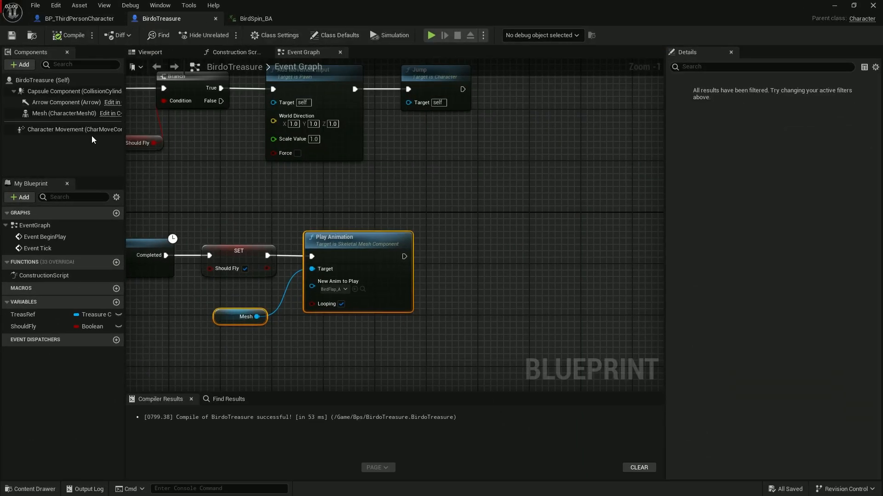
left_click(55, 130)
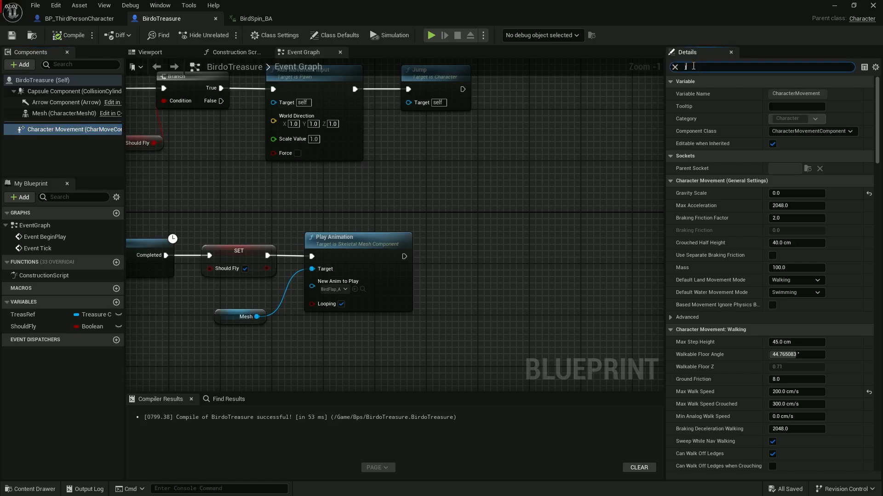
left_click(693, 66)
type("jump")
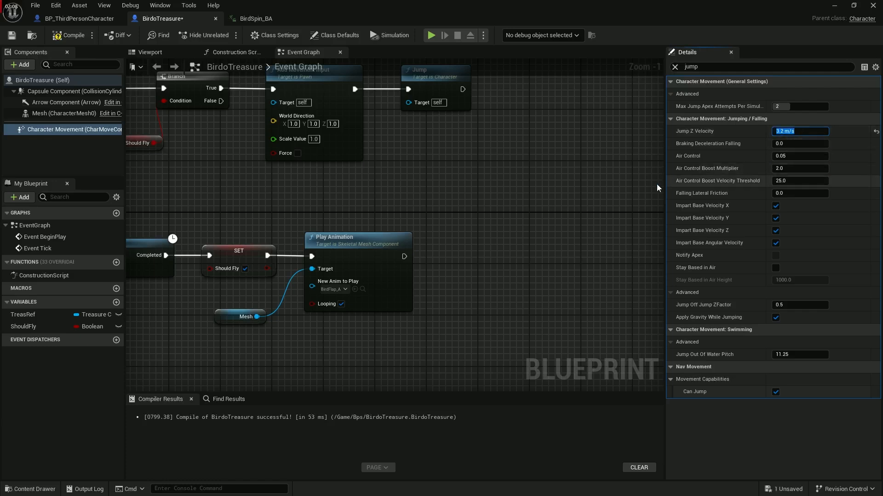
left_click(589, 207)
Step: Filter the Character Movement properties by speed, set Max Walk Speed to 250 cm/s, and compile the Blueprint
left_click(715, 69)
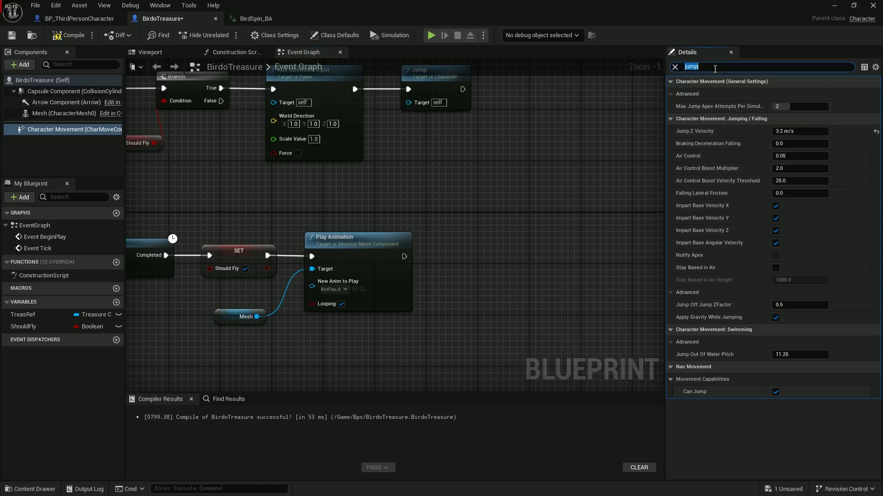
type("spe")
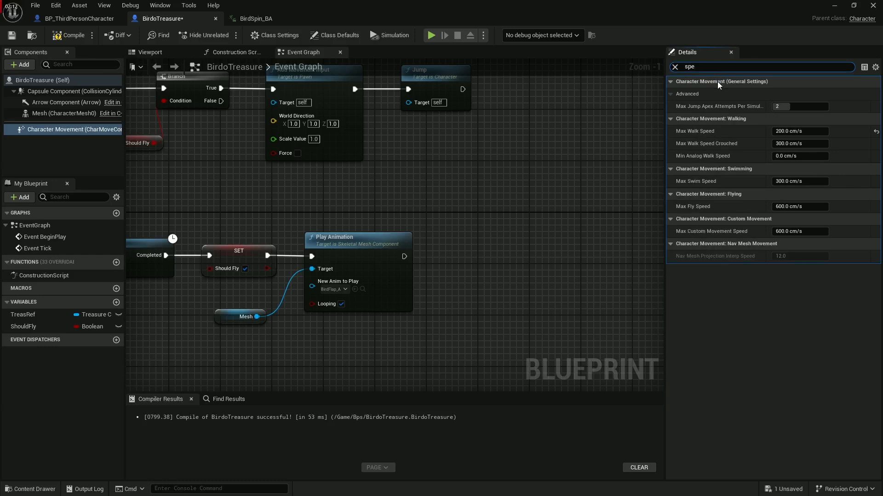
type("ed")
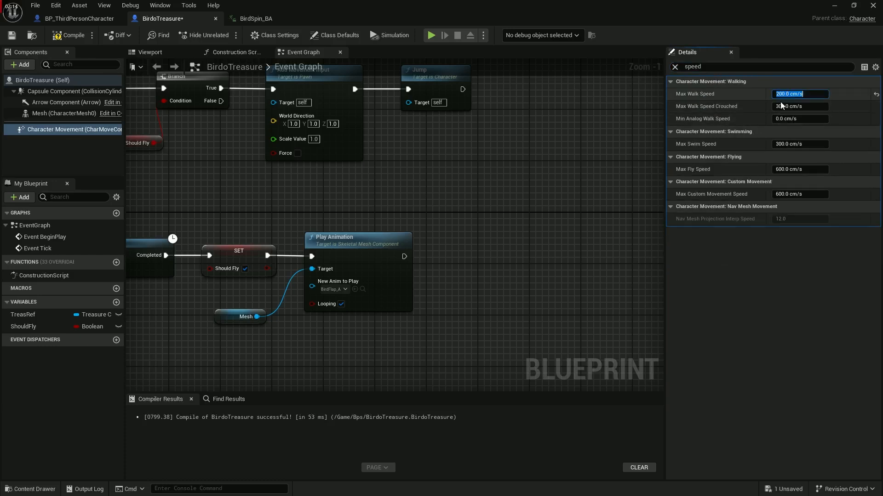
type("50")
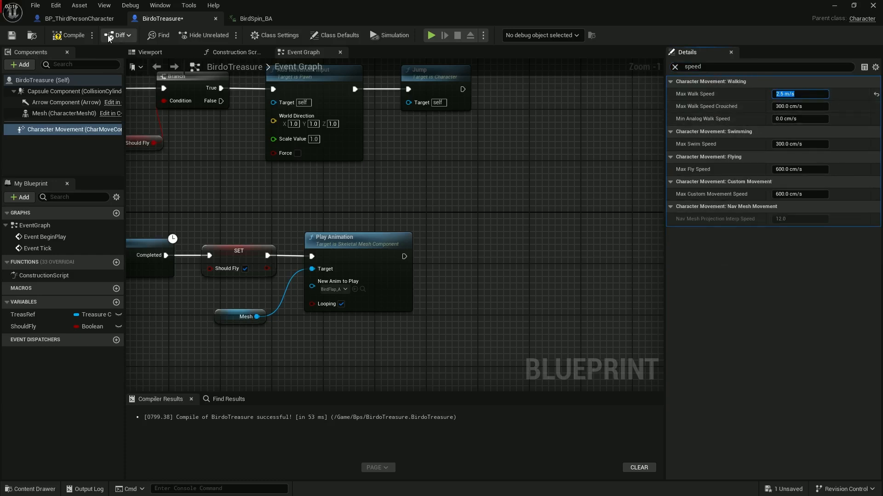
left_click(68, 35)
Step: Play-test the level in a full-screen viewport, walking after the bird to check its movement and take-off, and stop the session
left_click_drag(415, 17, 591, 481)
right_click_drag(385, 152, 360, 165)
key("F11")
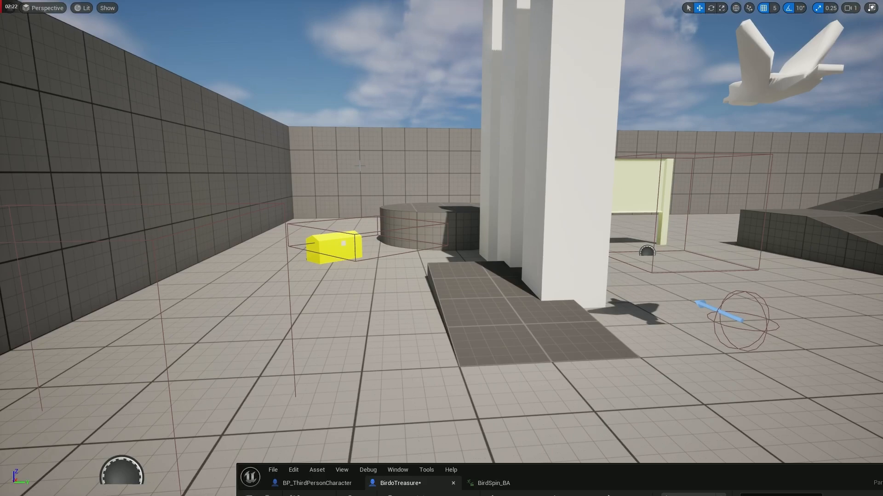
key("alt+p")
key("w")
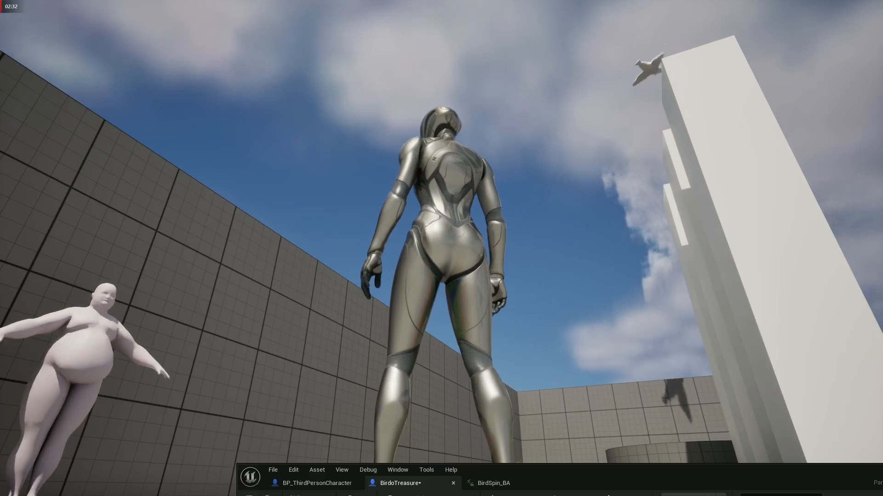
key("Escape")
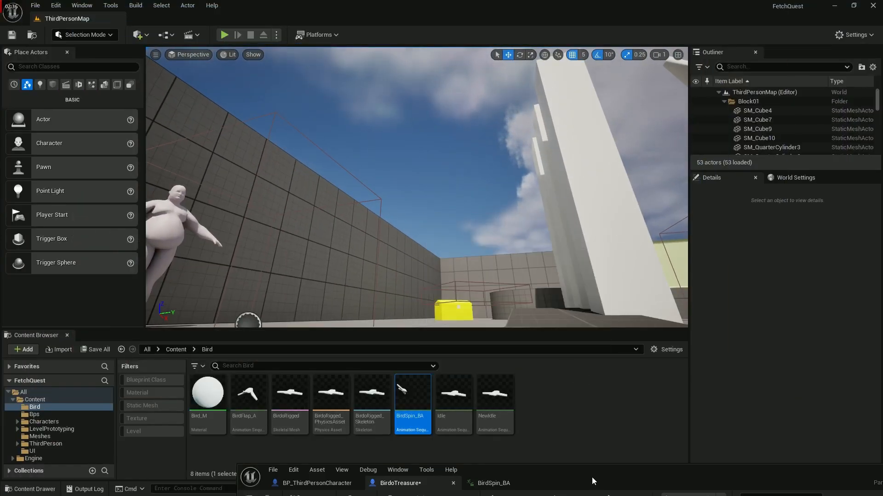
Step: Return to the BirdoTreasure Blueprint and set the Character Movement component's Max Walk Speed to 3.0 m/s
left_click(592, 481)
left_click(790, 94)
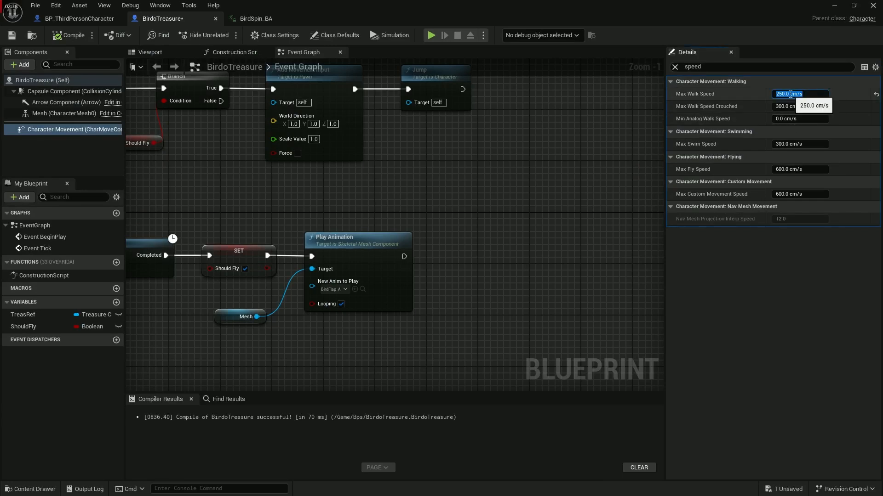
type("3.0 m/s")
key("Return")
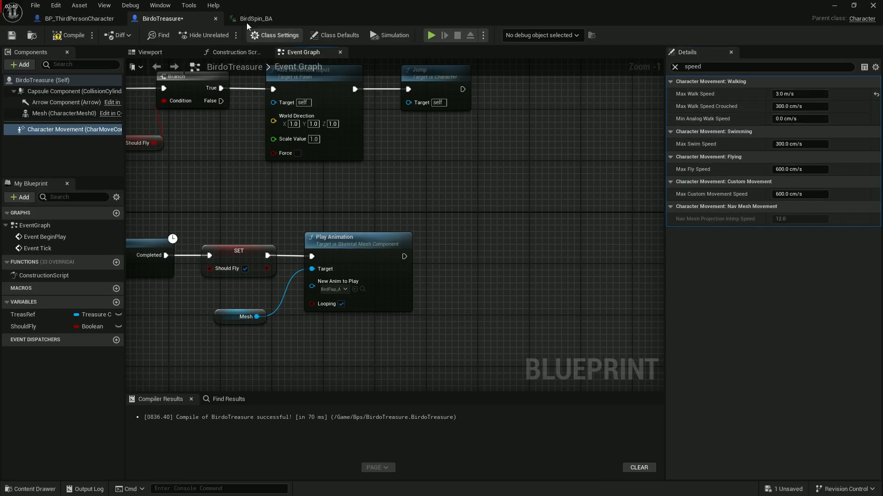
Step: Open the BirdSpin_BA animation and set its Rate Scale to 0.5
left_click(257, 18)
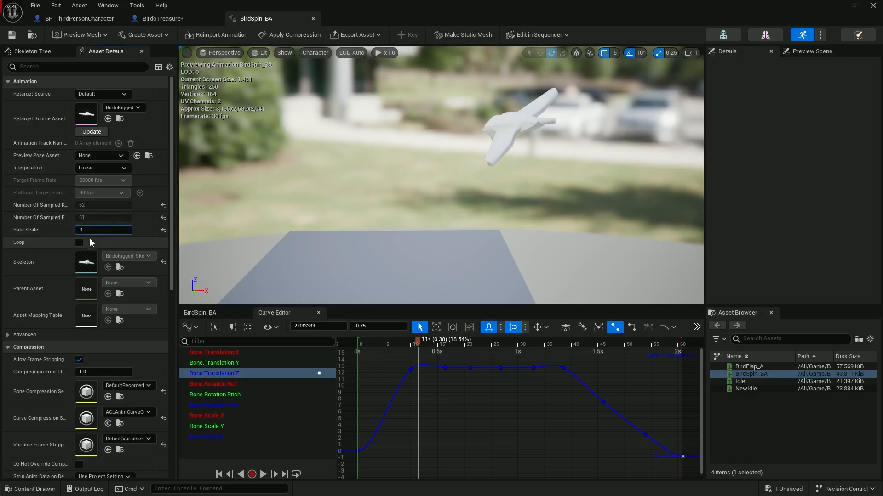
key("Return")
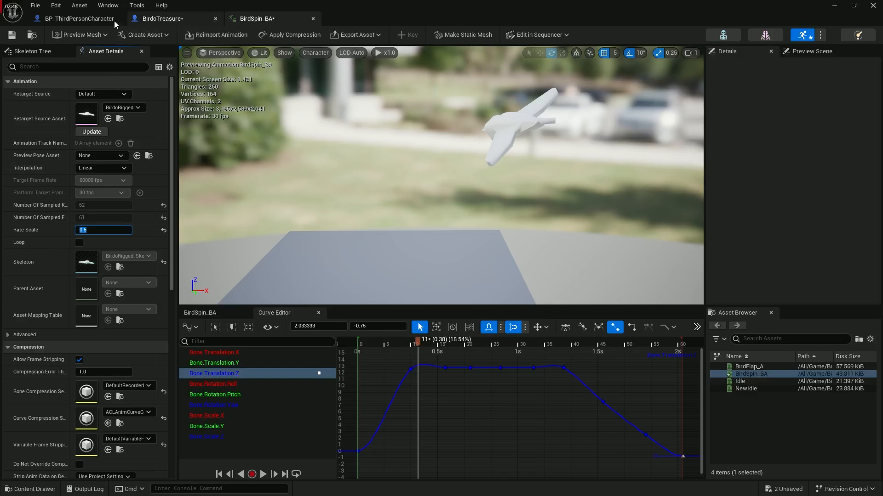
Step: Return to the BirdoTreasure Event Graph and move the Blueprint editor window aside to uncover the level viewport
left_click(74, 18)
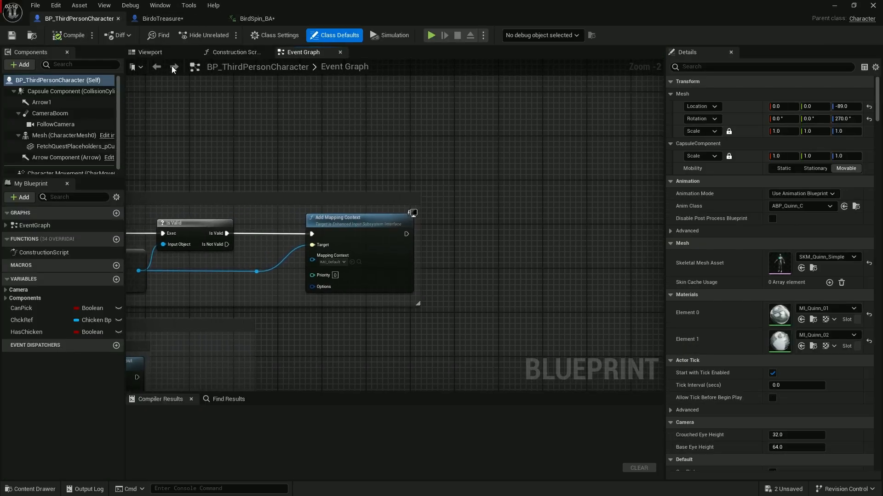
left_click(158, 19)
right_click_drag(262, 302, 406, 295)
scroll(268, 278, "up", 1)
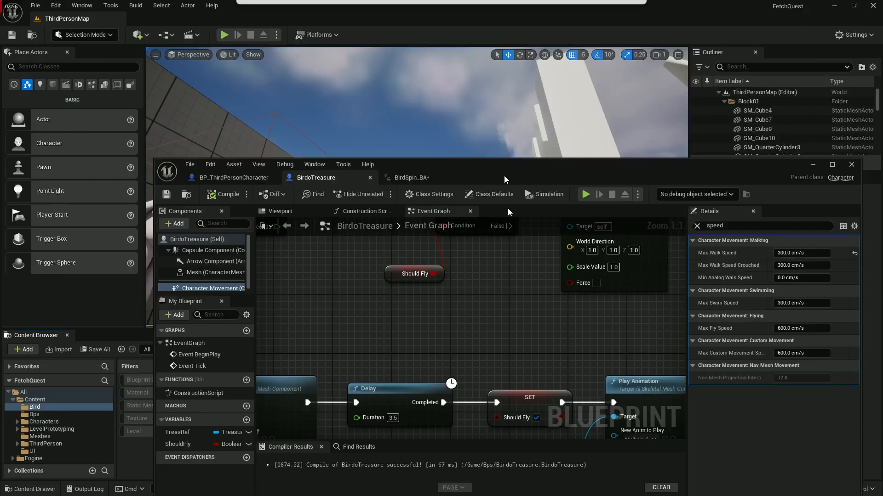
left_click_drag(504, 180, 471, 445)
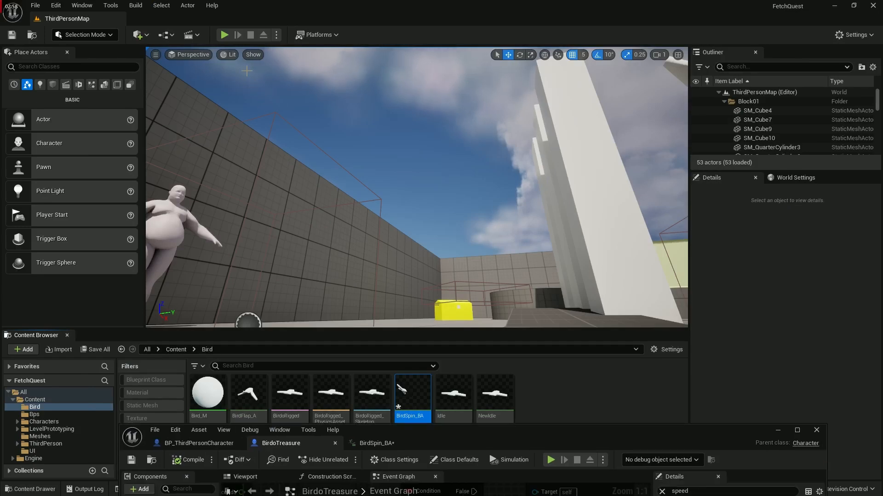
Step: Play-test the level, walking the character forward to check the bird's walking speed and spin animation, and stop the session
left_click(224, 35)
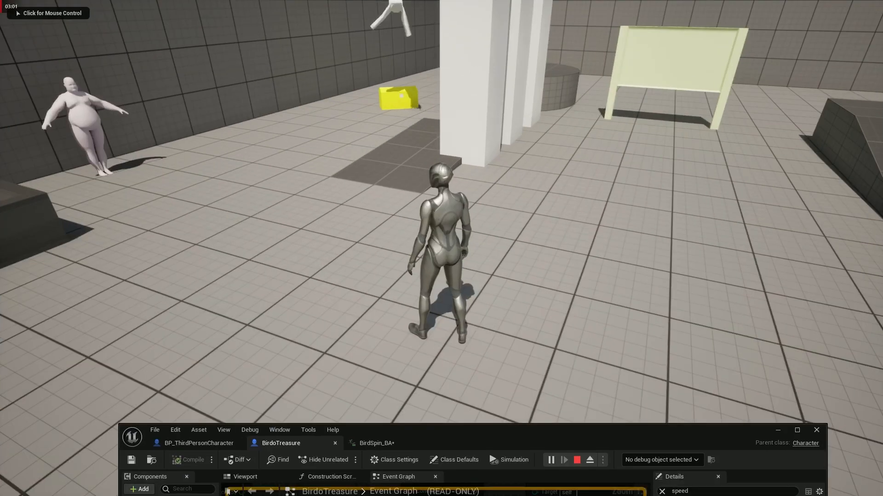
left_click(442, 248)
key("w")
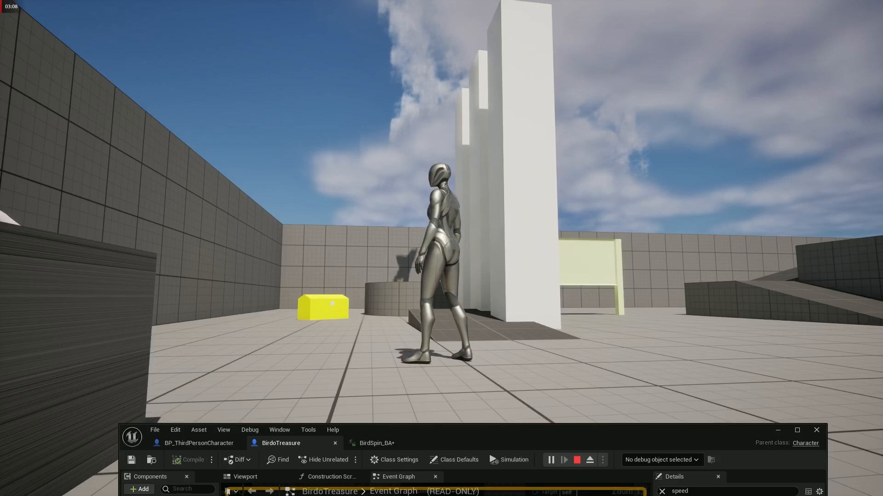
key("Escape")
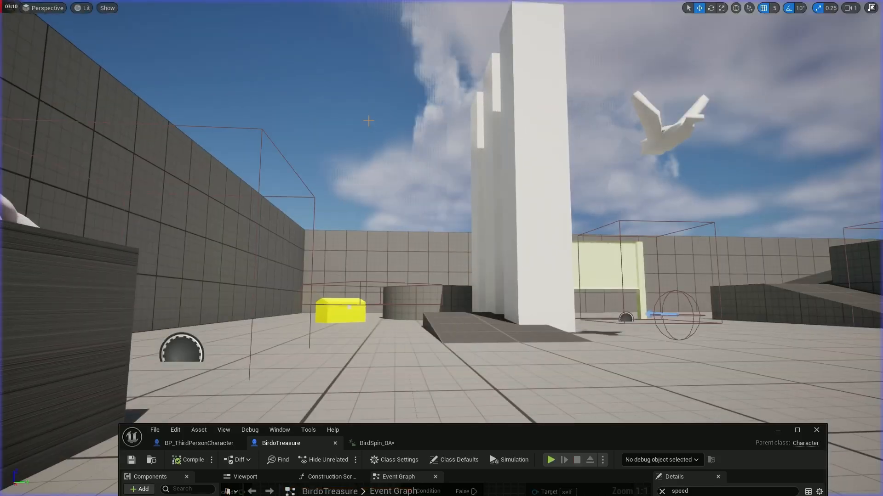